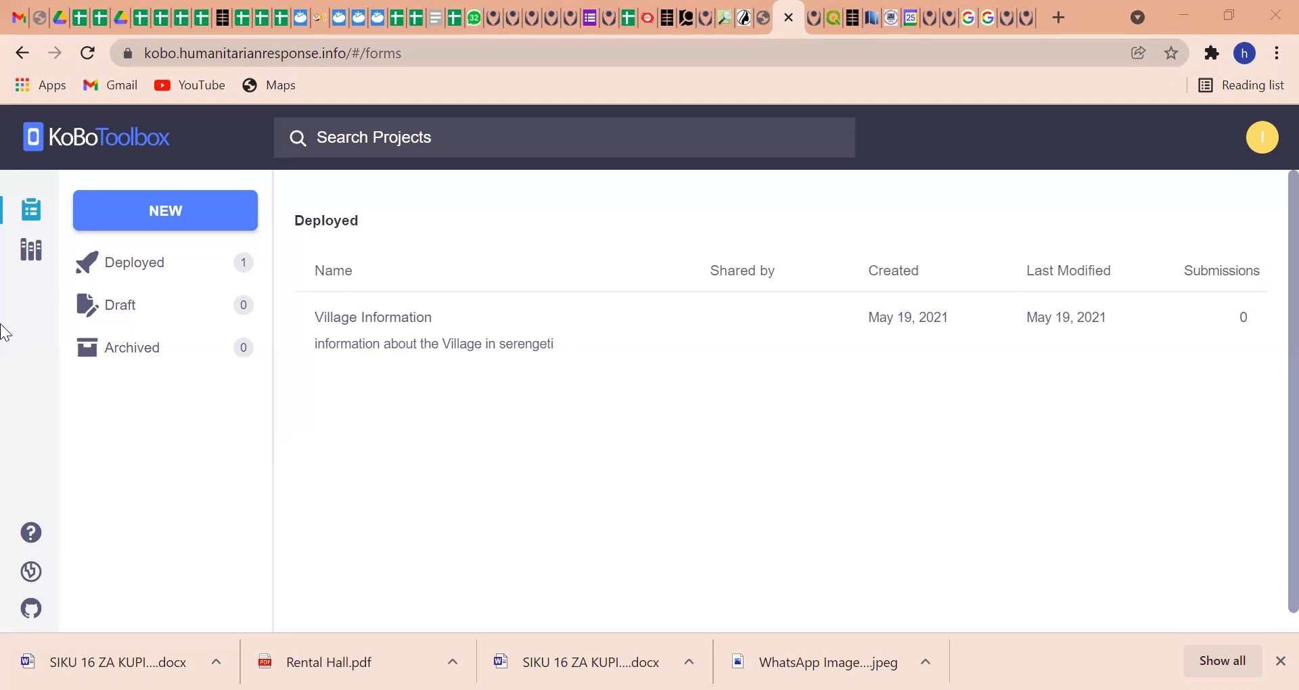
Step: Search the web in a new tab for "koboboolbox sign up" and open the KoBoToolbox account registration page
left_click(1060, 19)
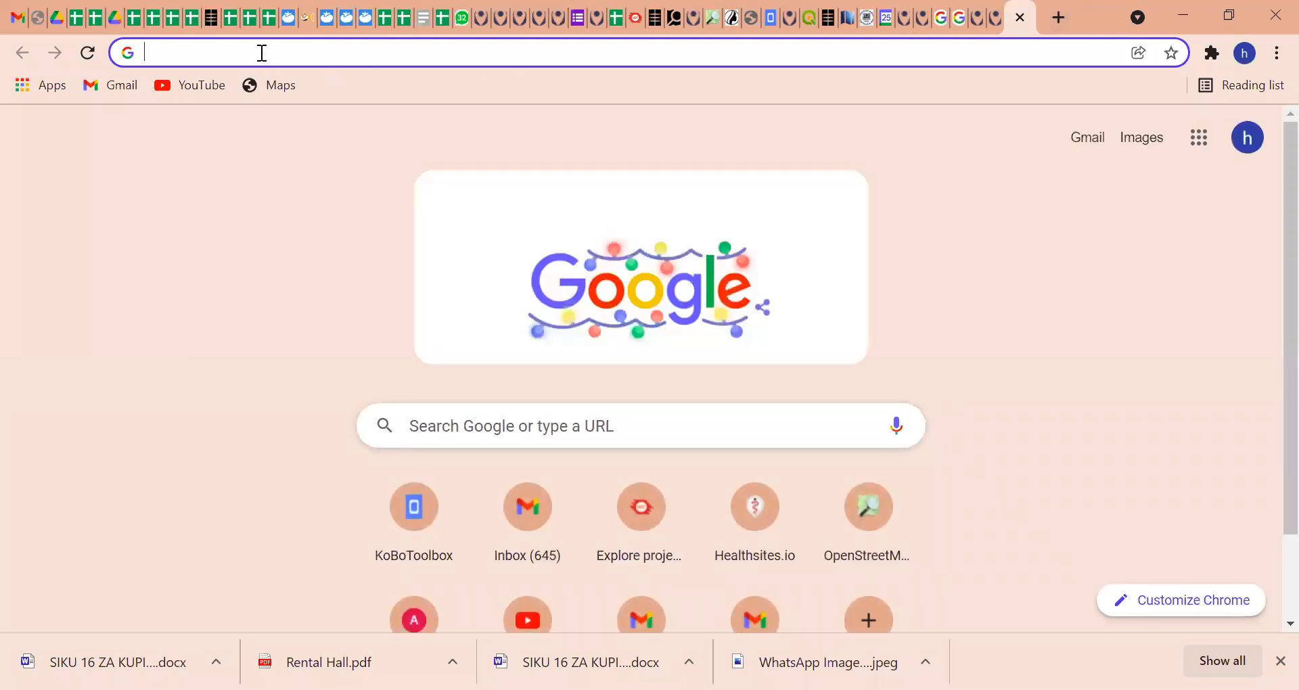
type("kobo")
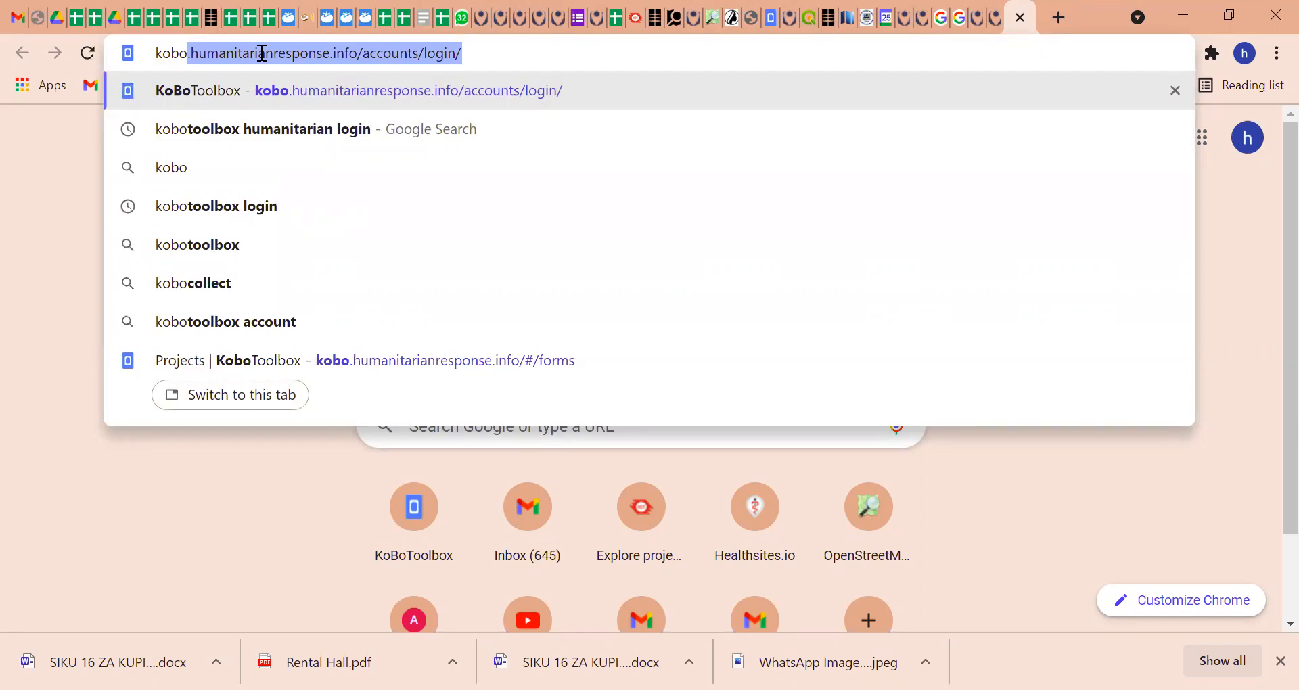
type("boo")
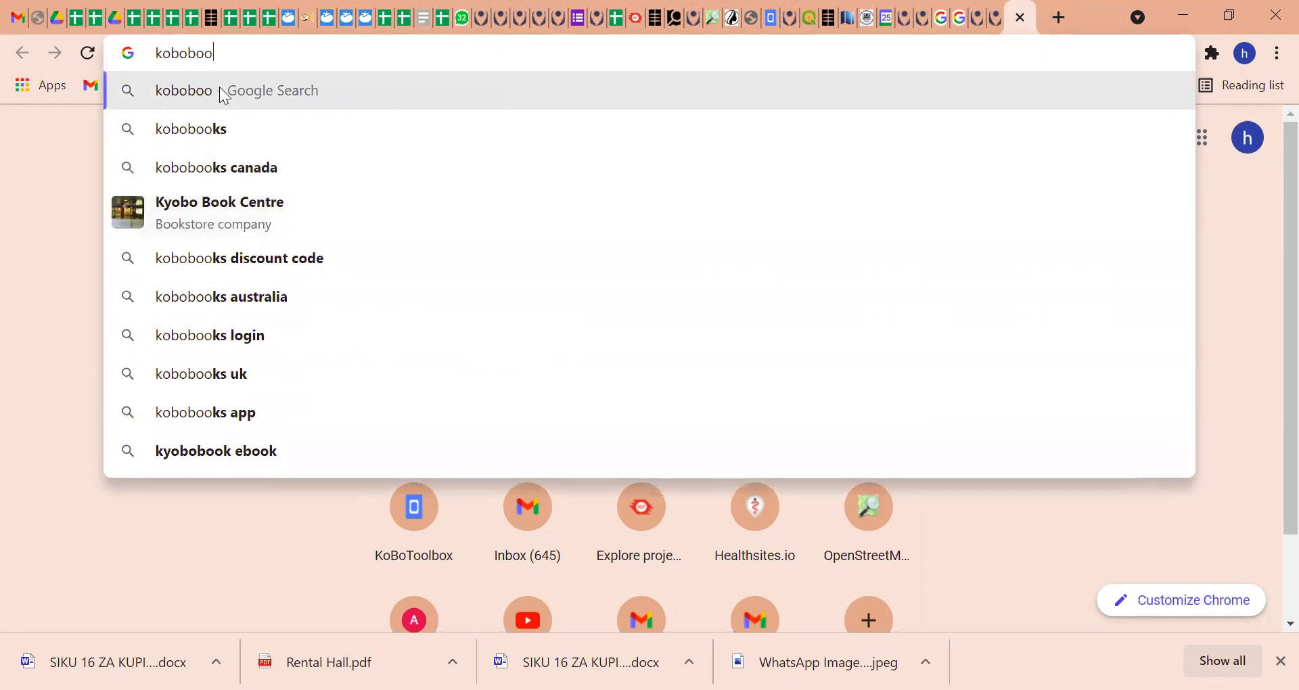
type("lbox ")
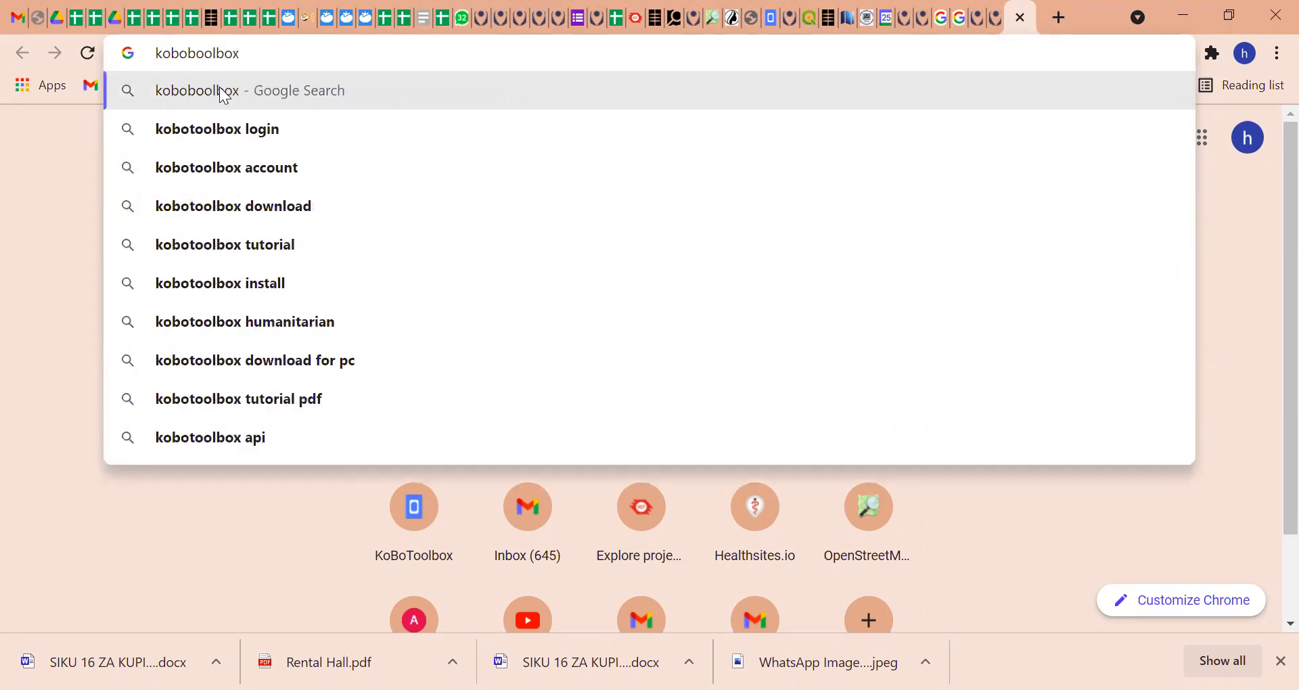
type("sign up")
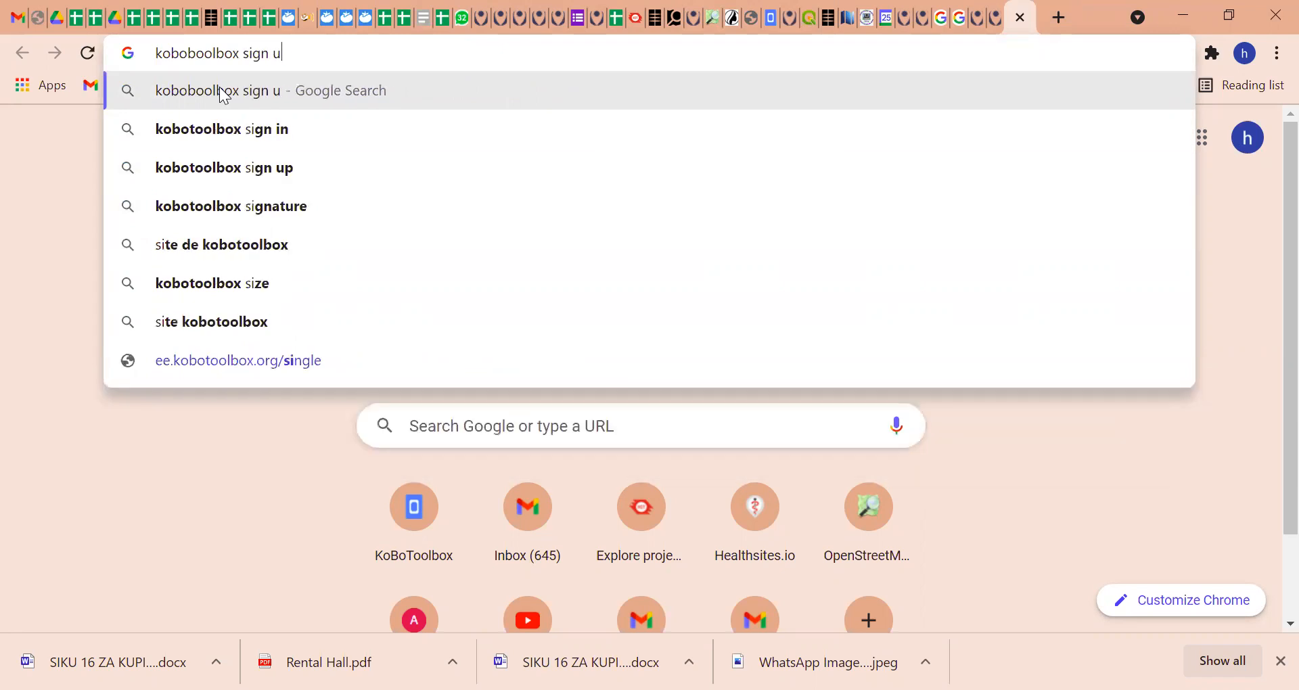
left_click(221, 90)
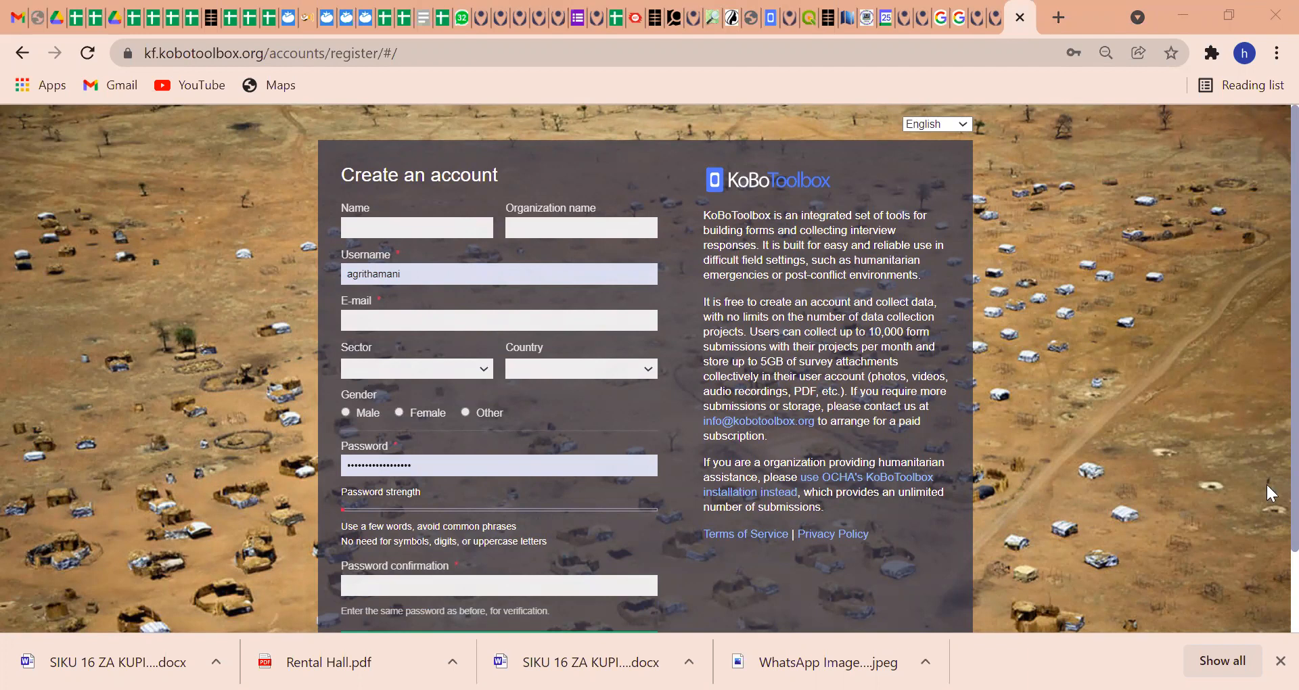
Step: Examine the fields required on the KoBoToolbox account creation form
scroll(1269, 493, "down", 2)
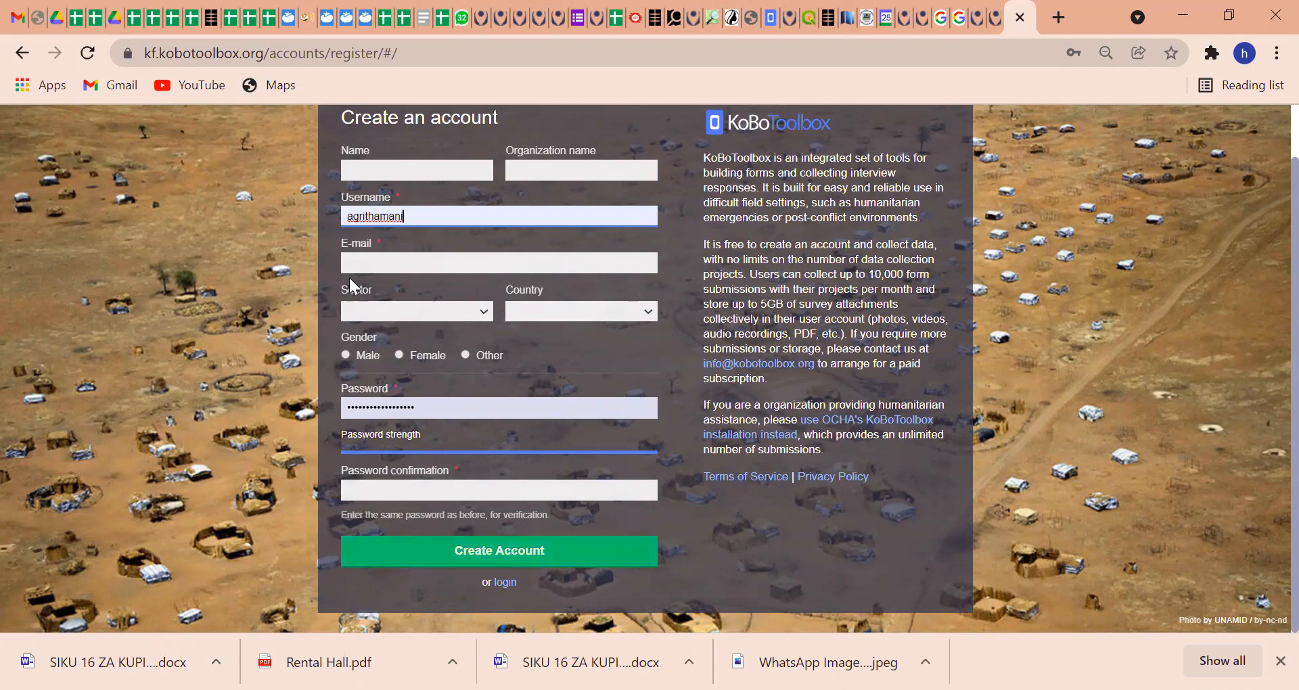
key("alt+Tab")
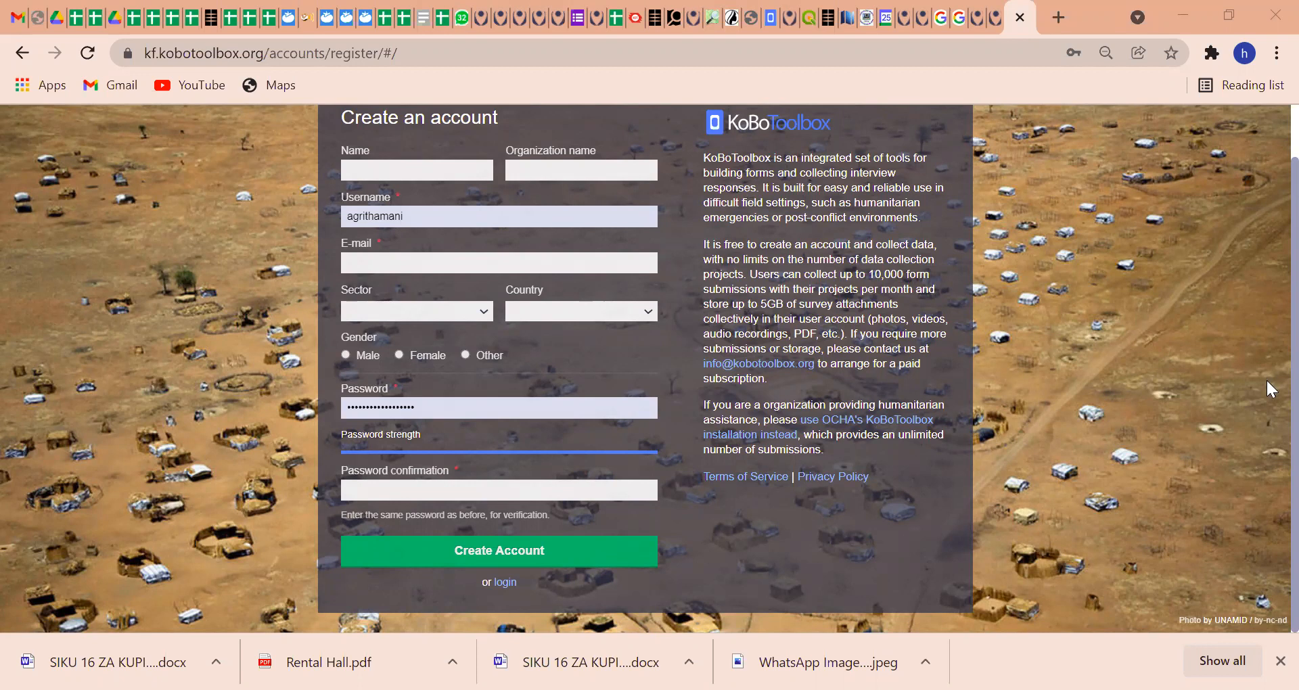
scroll(1267, 272, "up", 1)
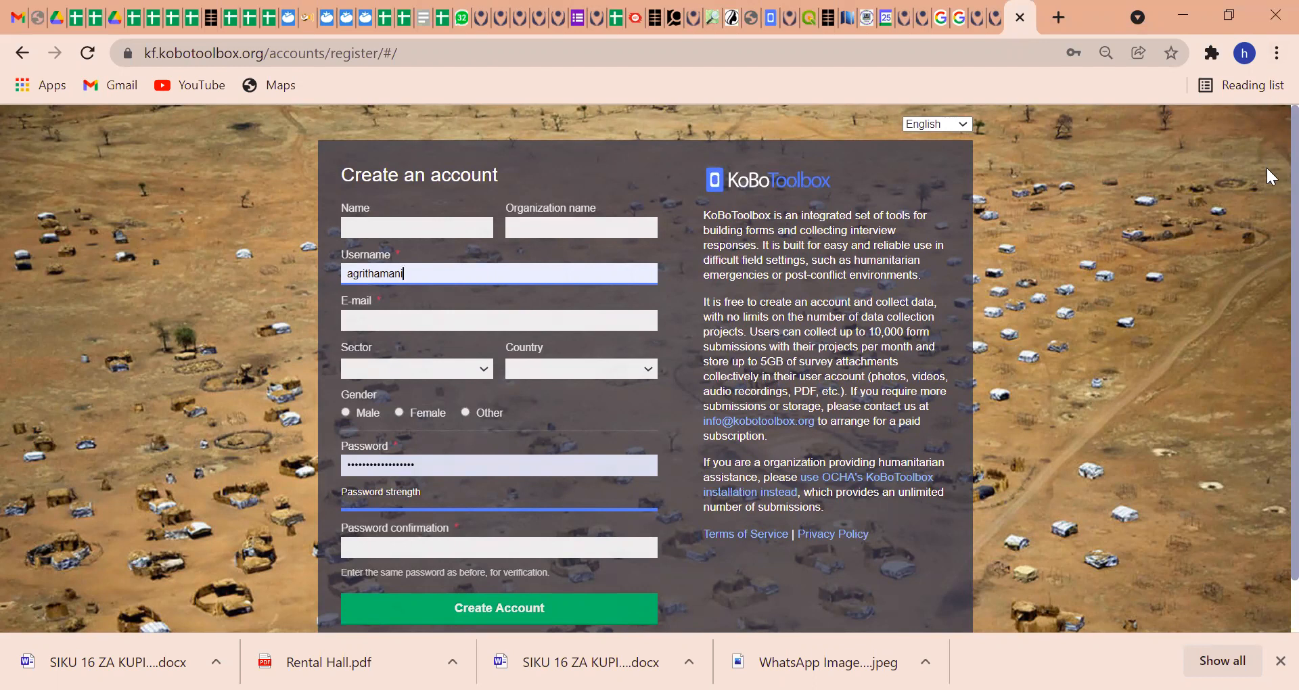
scroll(1268, 203, "down", 1)
scroll(1269, 190, "up", 1)
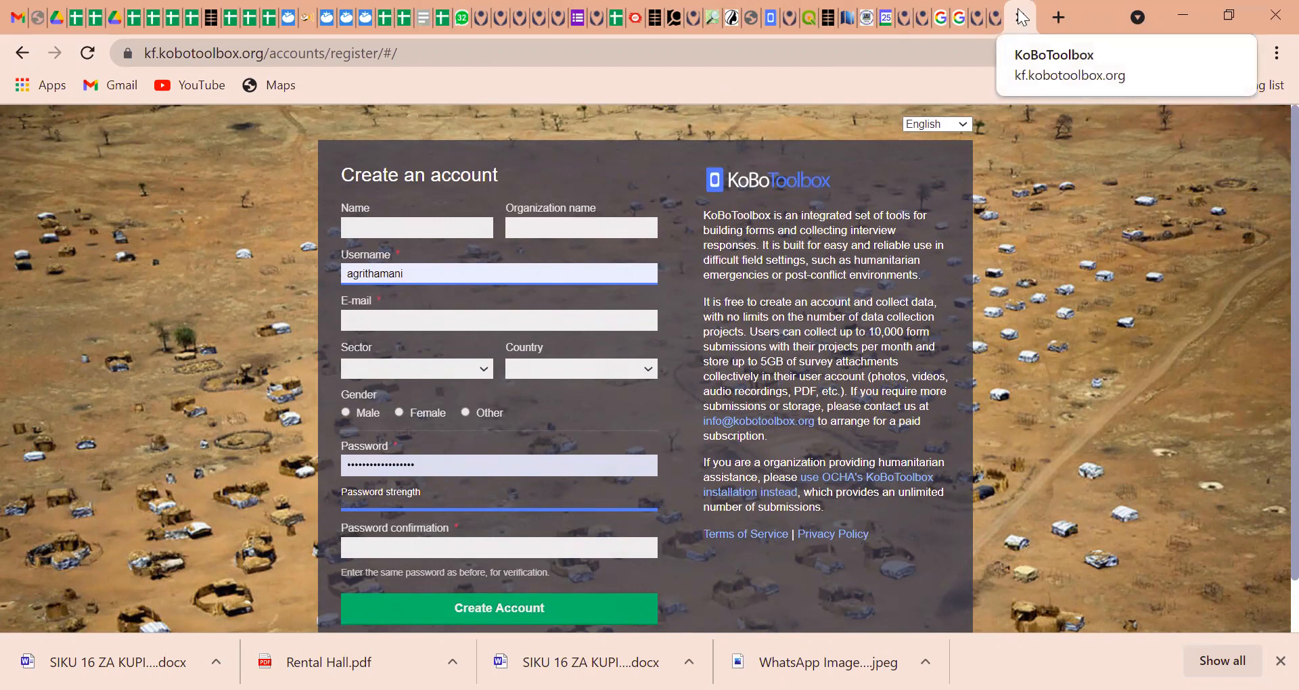
Step: Return to the KoBoToolbox projects page and start a new project built from scratch
left_click(774, 22)
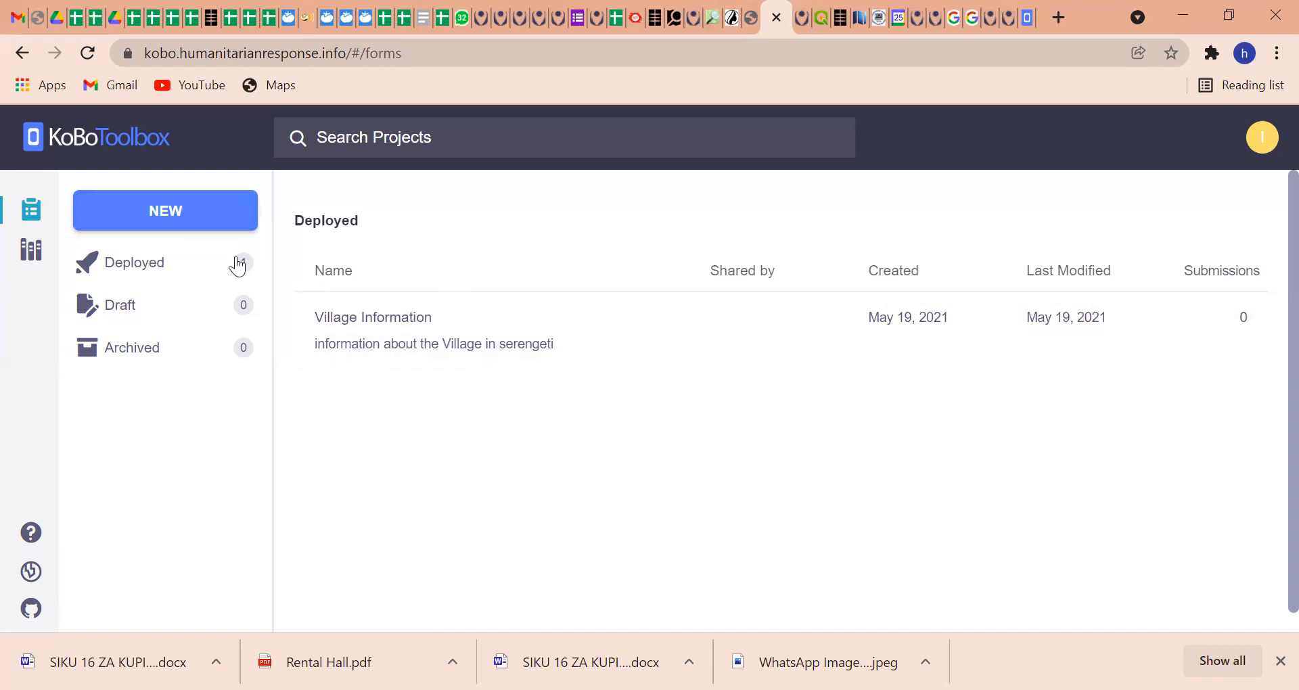
left_click(220, 226)
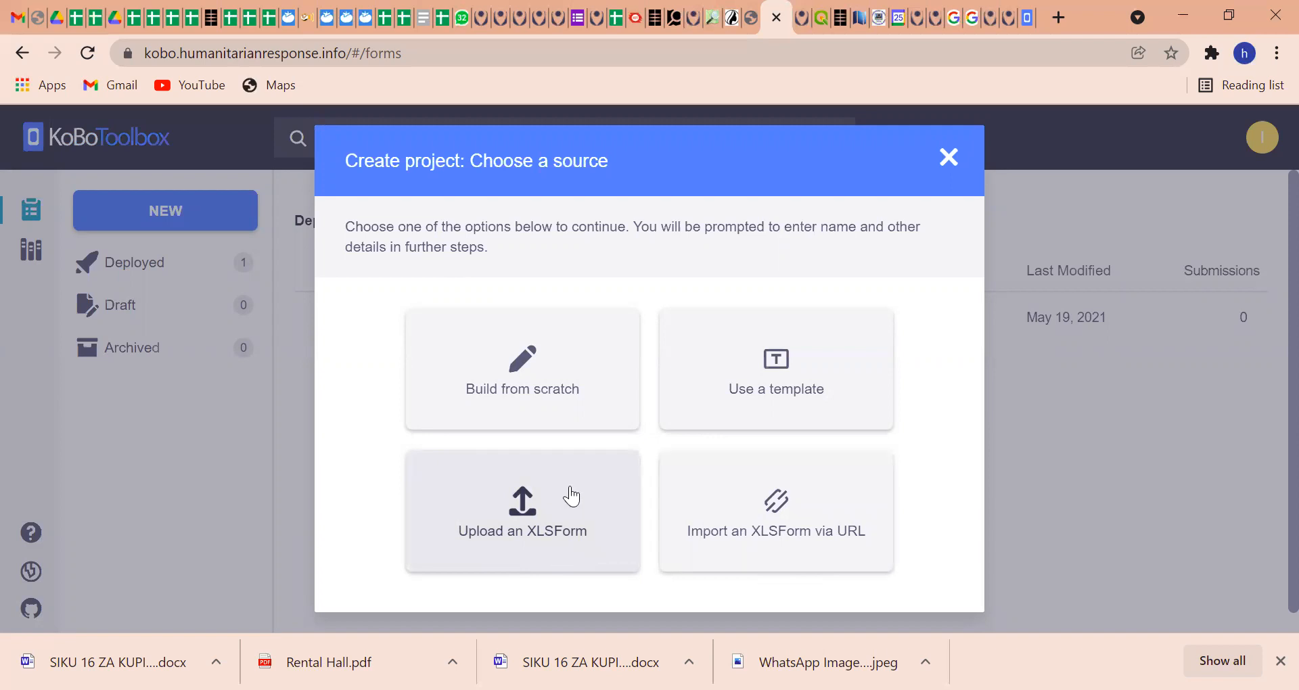
left_click(484, 369)
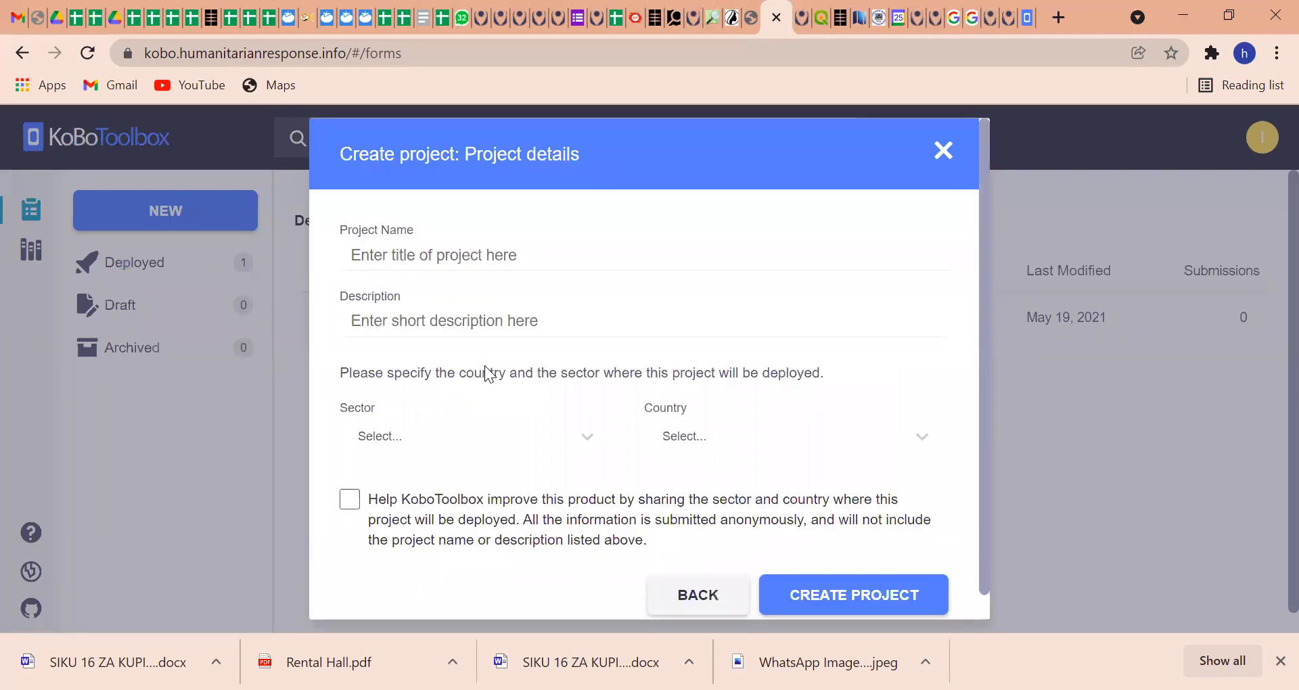
Step: Name the new project "collecting water points"
left_click(481, 260)
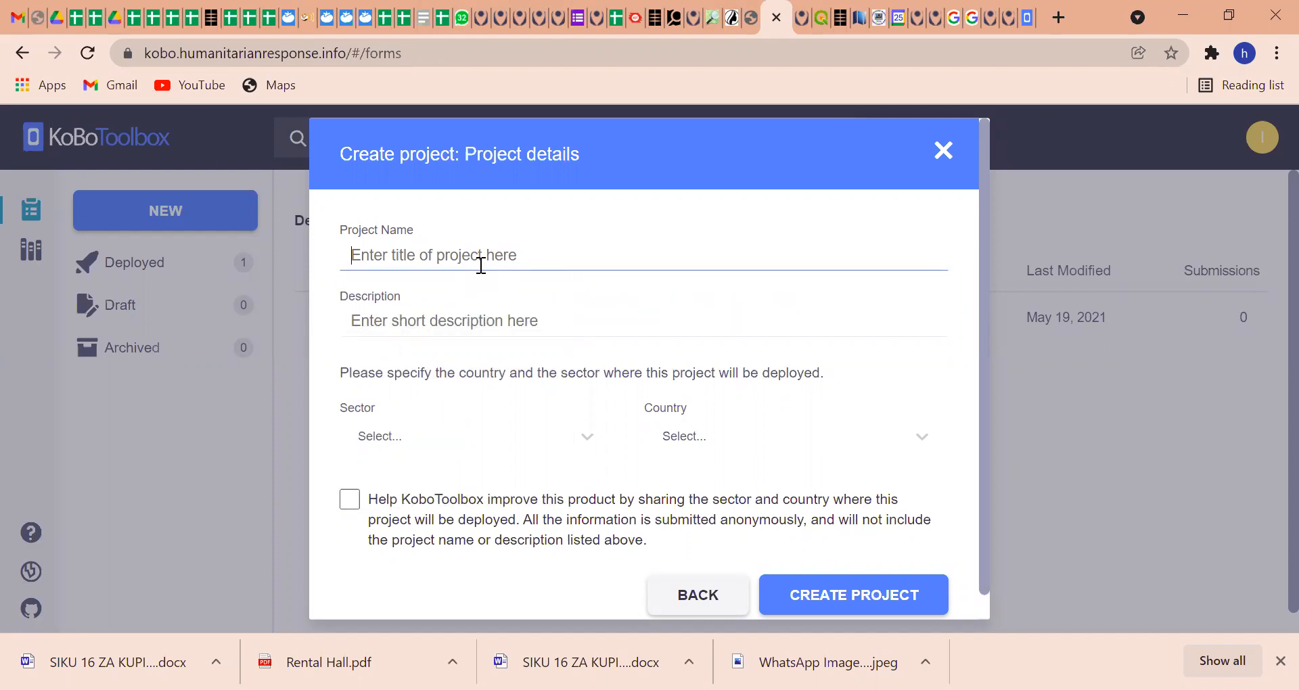
type("coolecting")
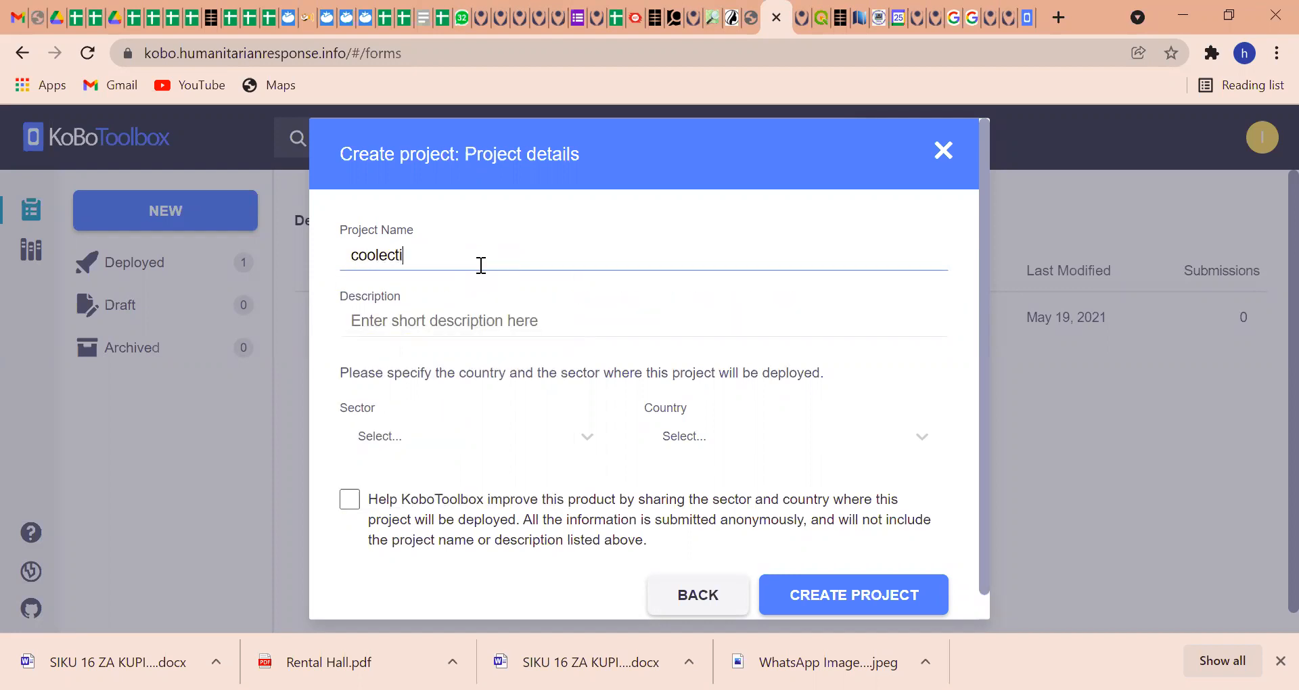
key("BackSpace")
key("BackSpace")
key("BackSpace")
key("BackSpace")
key("BackSpace")
key("BackSpace")
key("BackSpace")
key("BackSpace")
type("llecting water points")
Step: Enter the project description "Collection information about water points available" and create the project
left_click(396, 321)
type("Collection o")
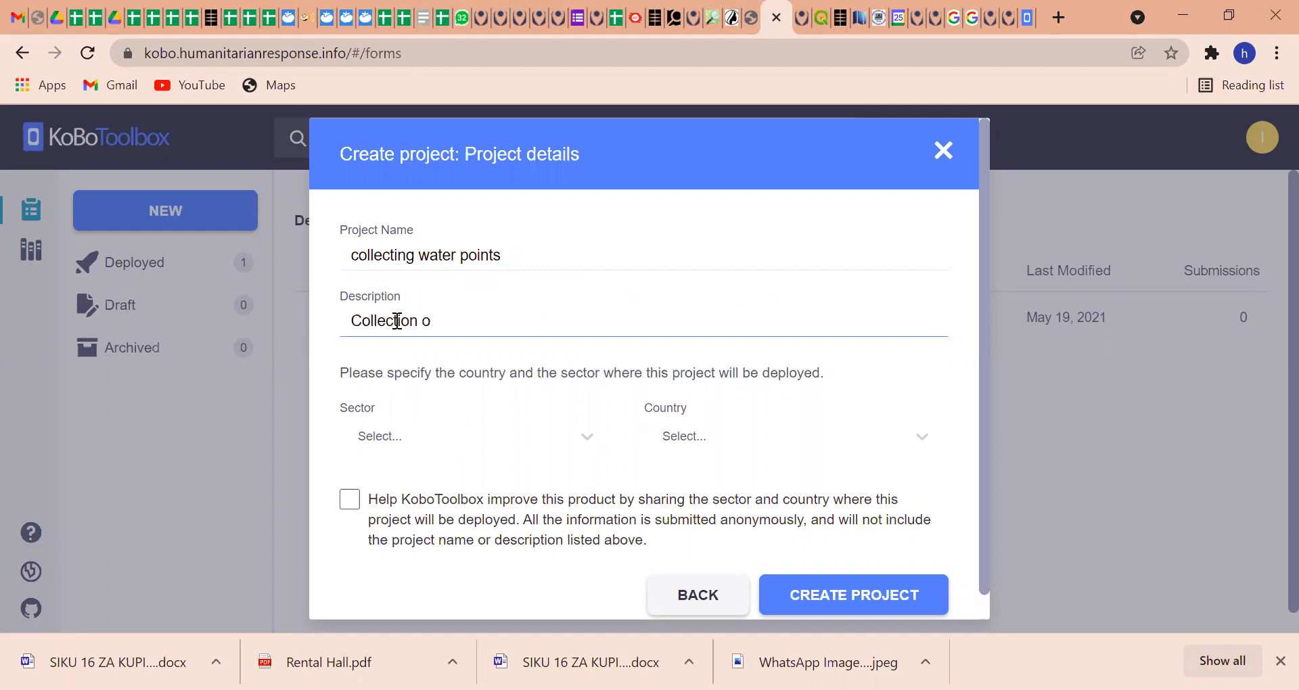
key("BackSpace")
type("information about water ")
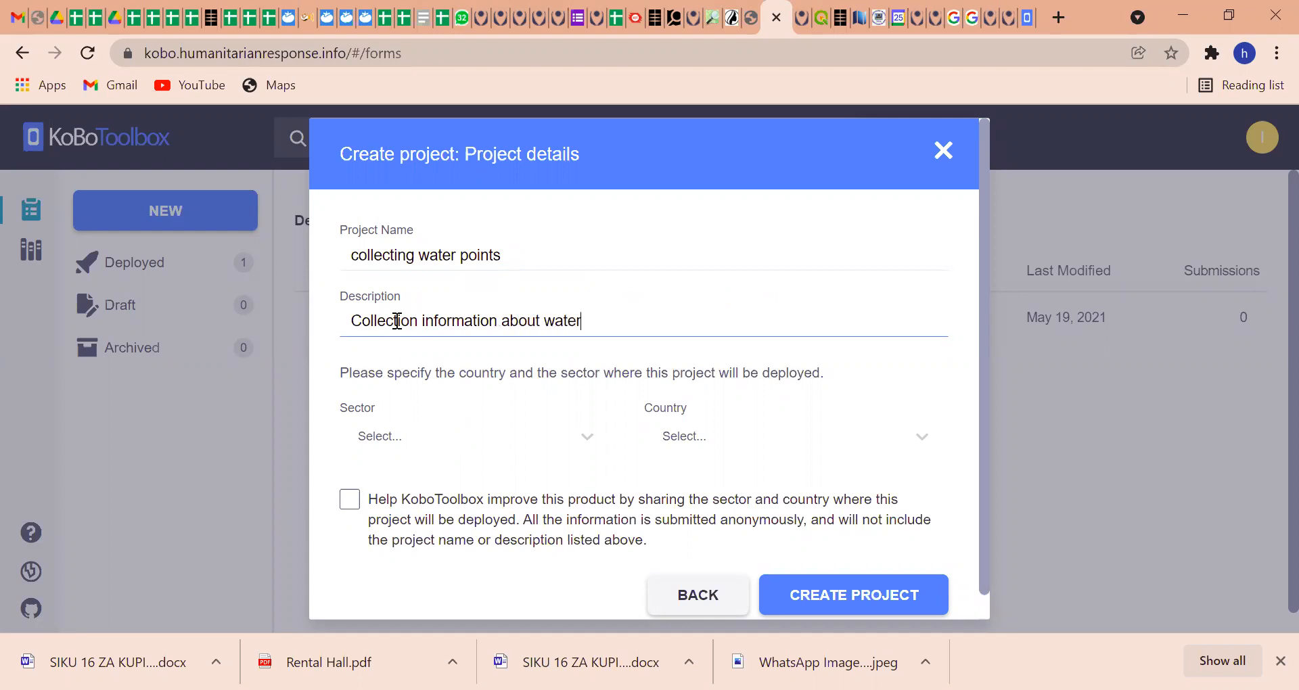
type("points available")
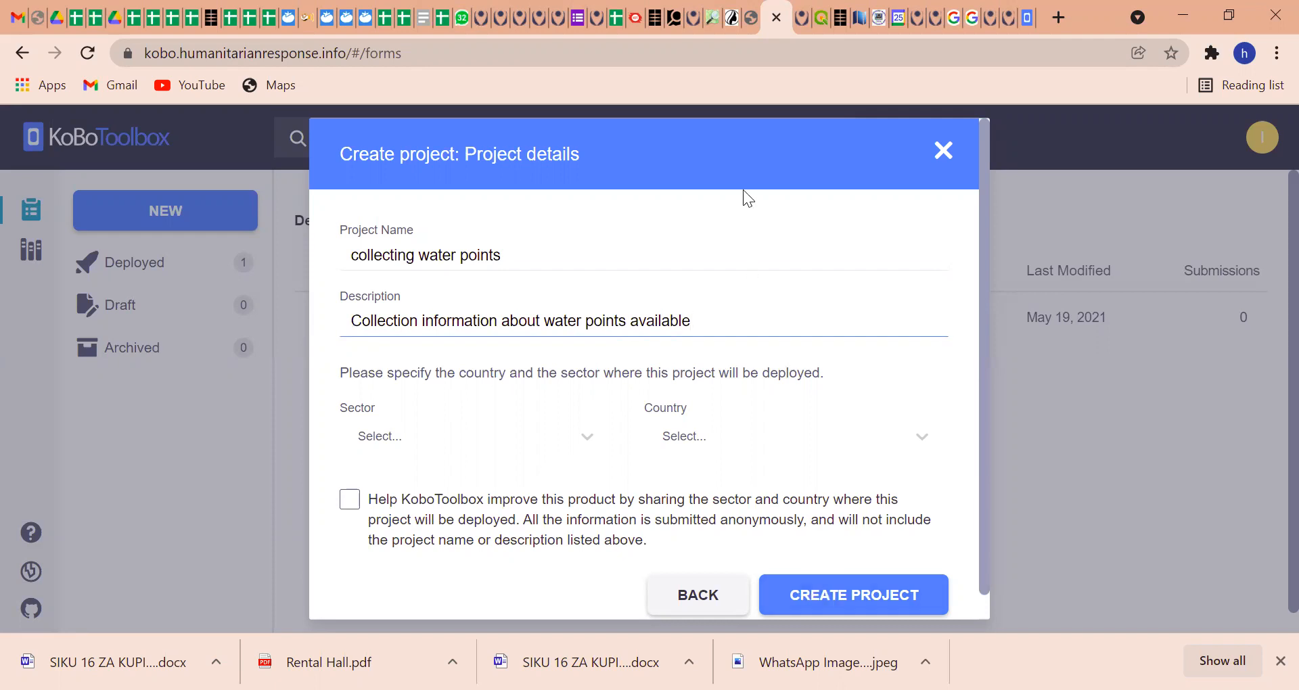
left_click(842, 593)
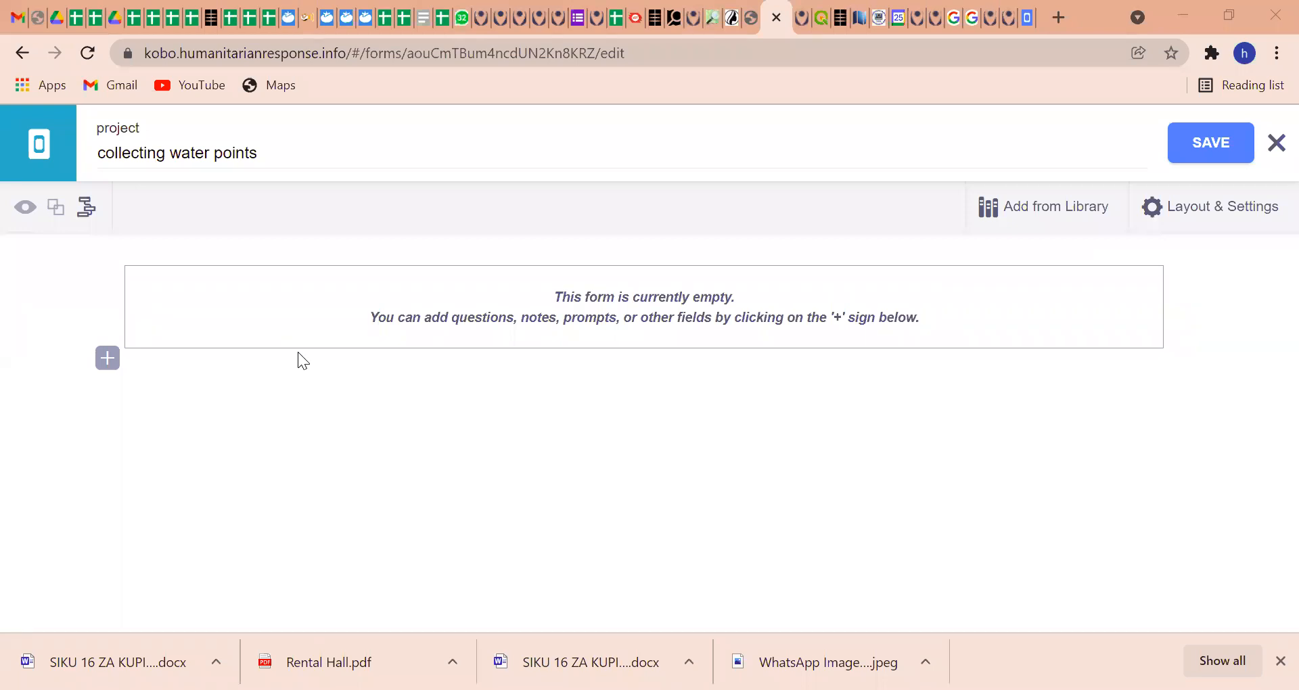
Step: Add a Text question labelled "Name of water Point" to the empty form
left_click(110, 363)
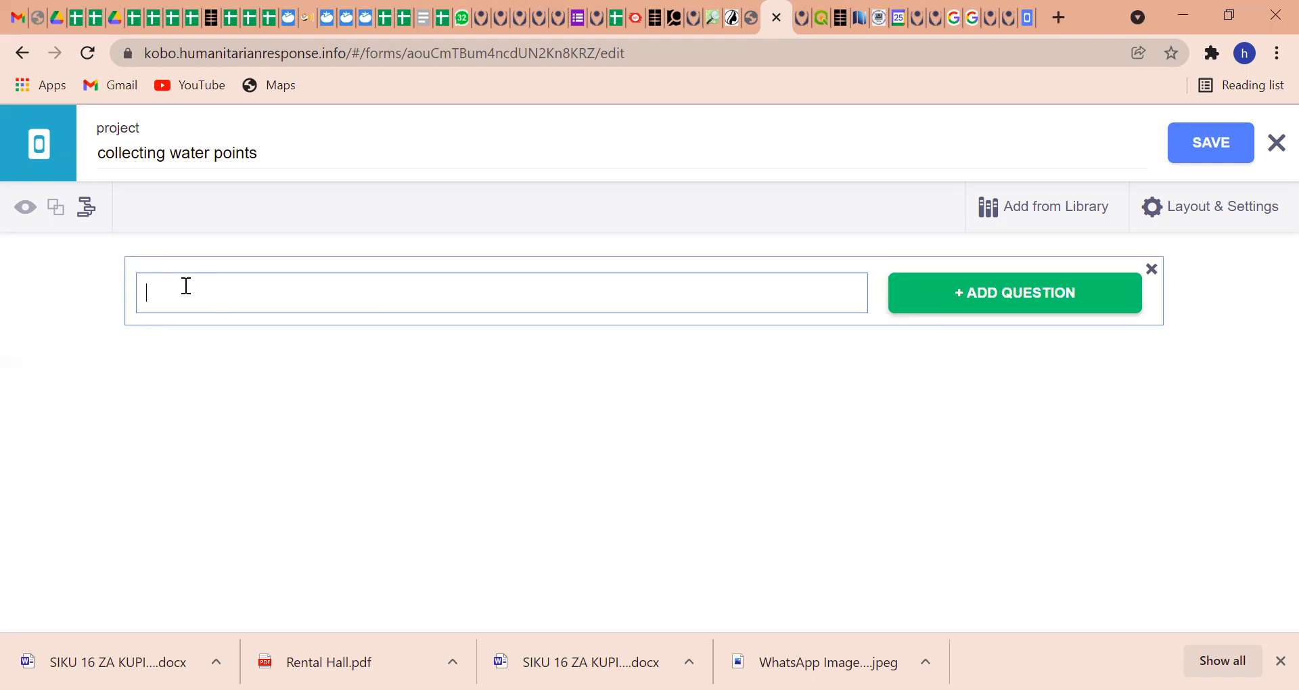
type("N")
type("ame of wa")
type("tr")
type("er ")
type("Point")
left_click(961, 293)
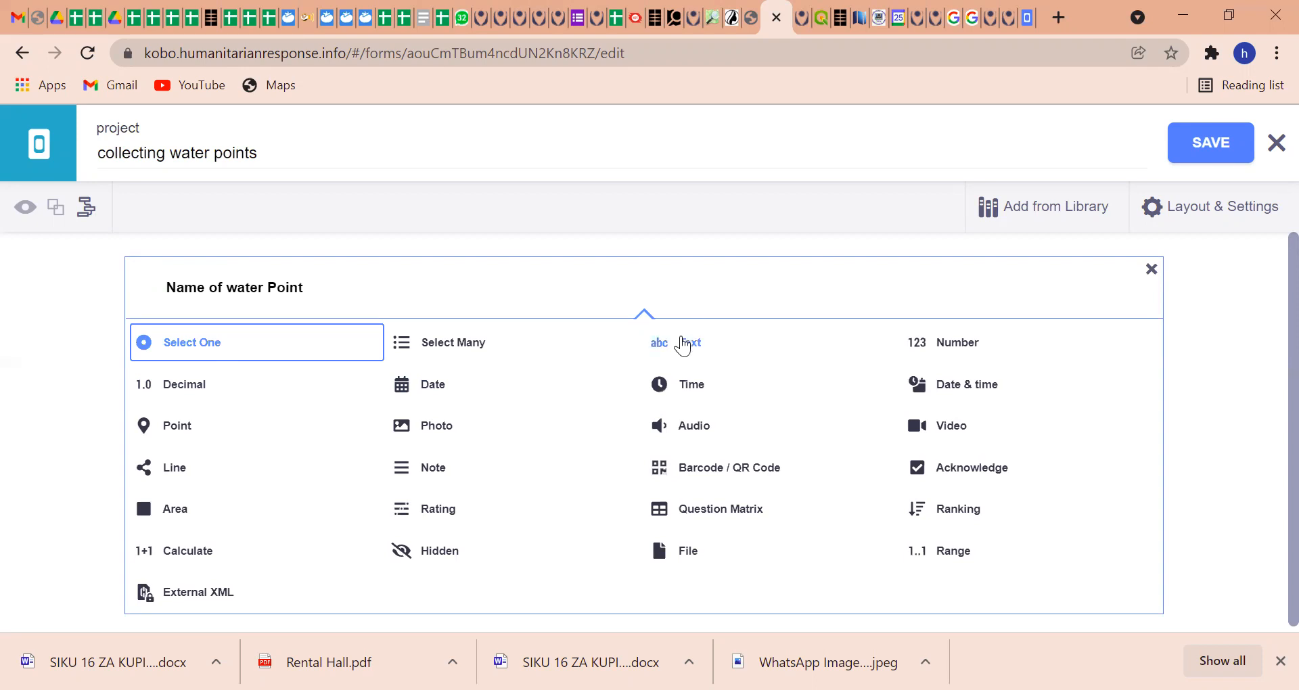
left_click(680, 338)
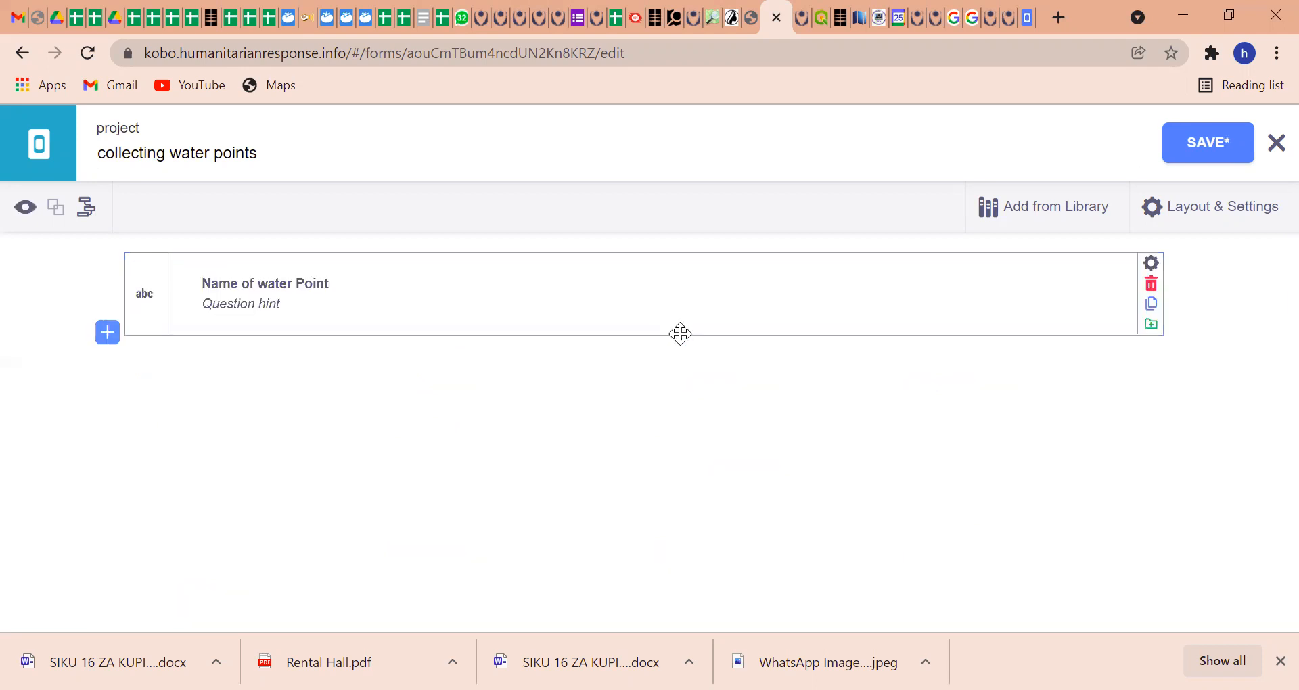
Step: Add a Select One question labelled "Water point type" below the name question
left_click(107, 332)
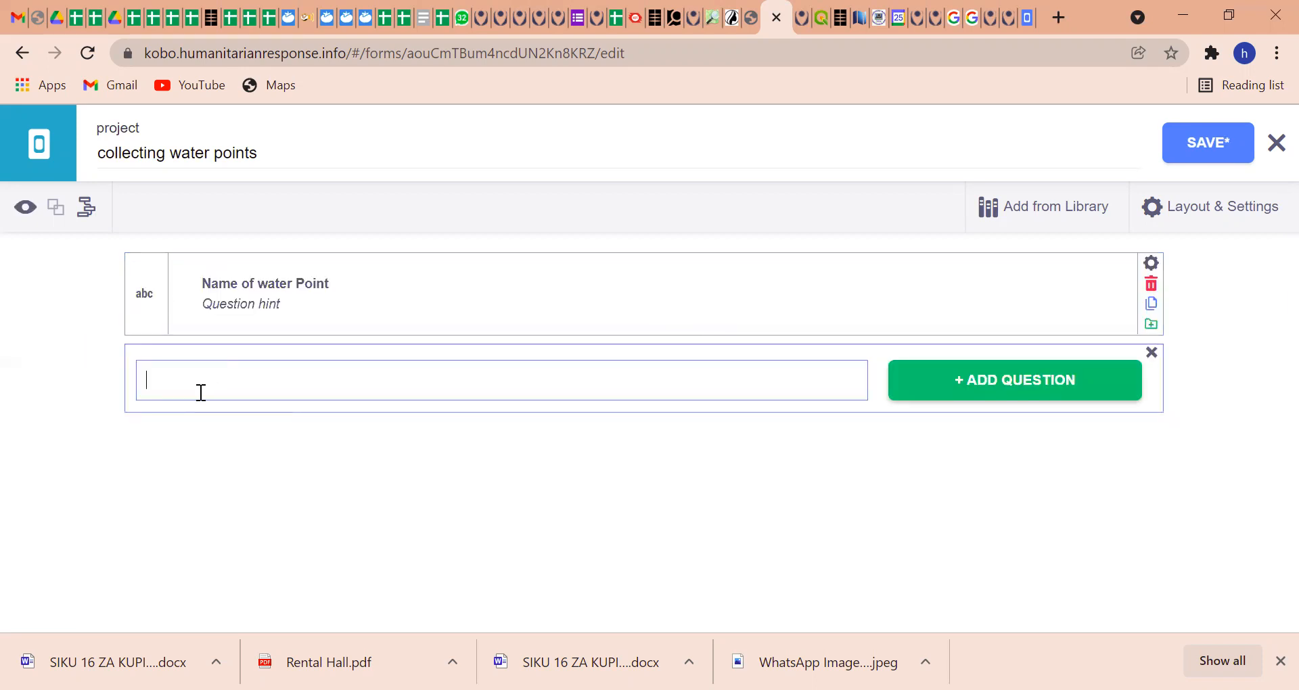
type("Water ")
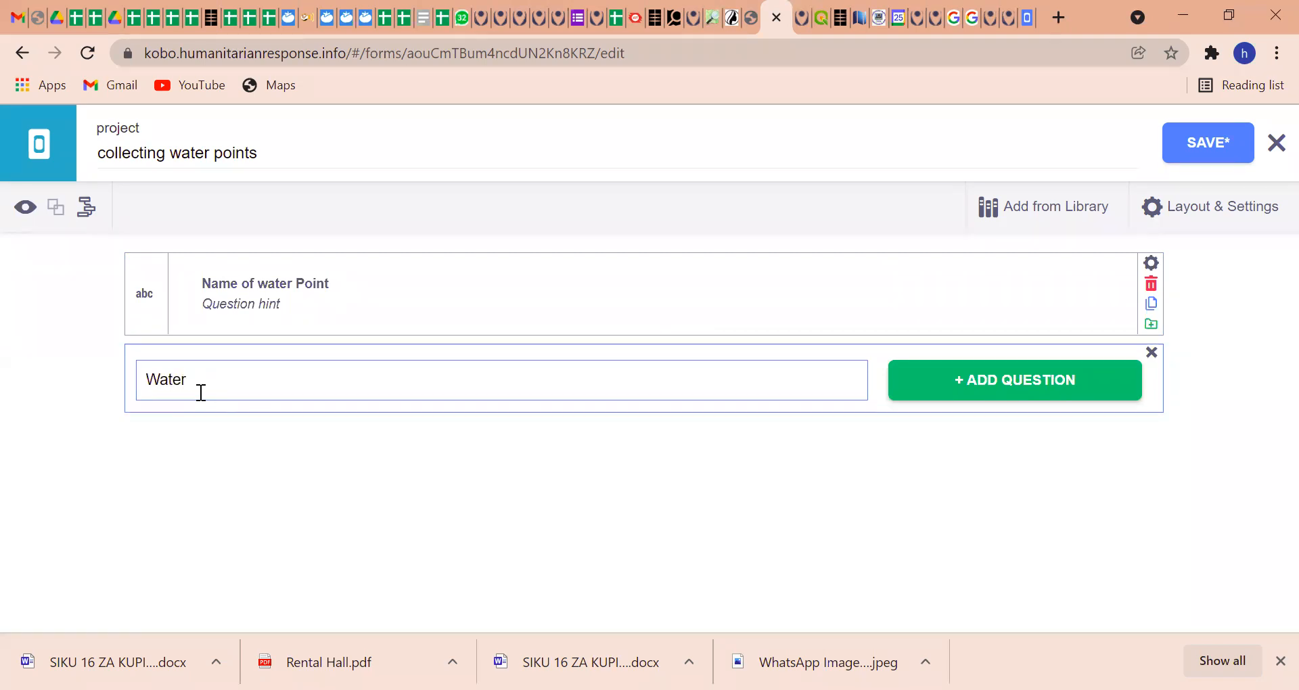
type("point type")
left_click(908, 398)
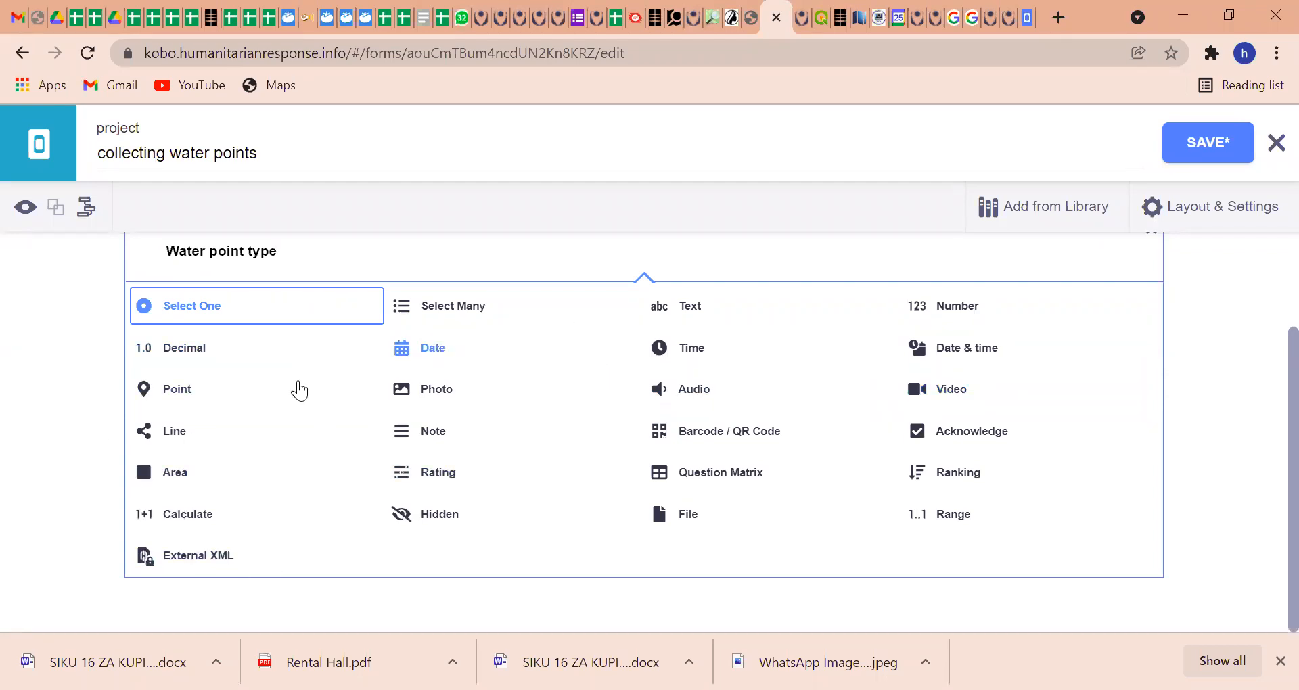
left_click(200, 313)
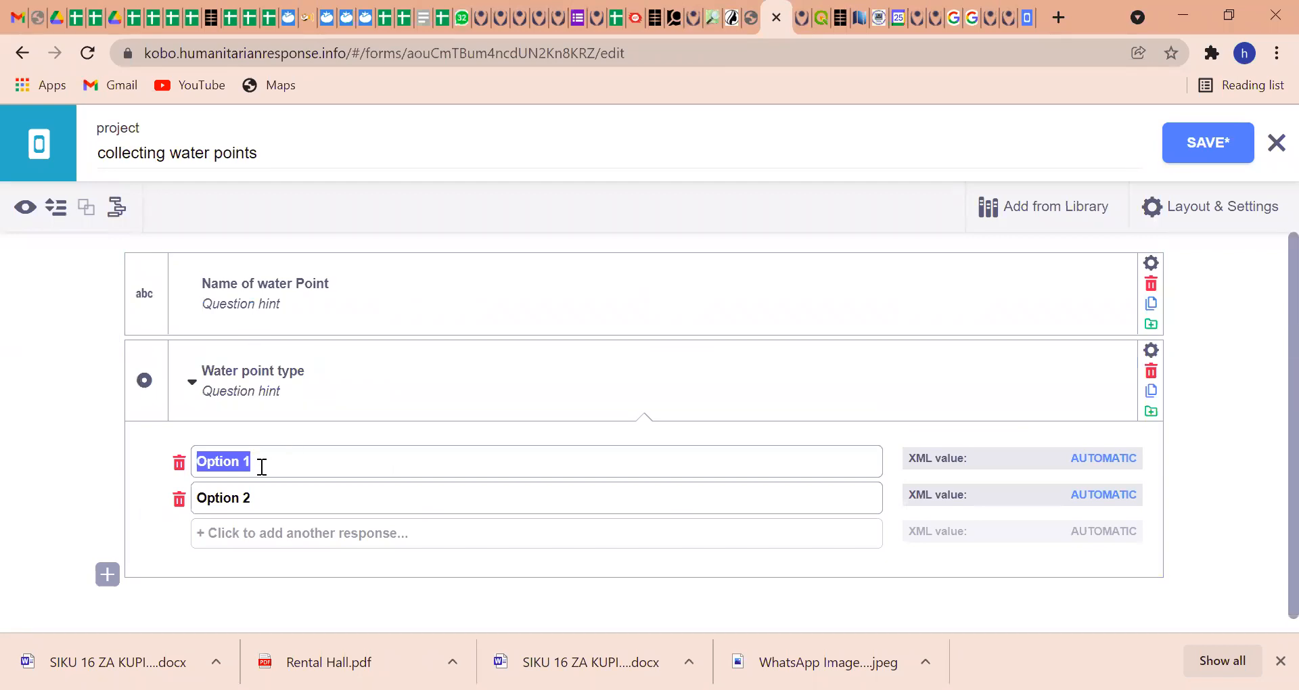
Step: Rename the first two response options of the water point type question "water tap" and "Borehole"
key("BackSpace")
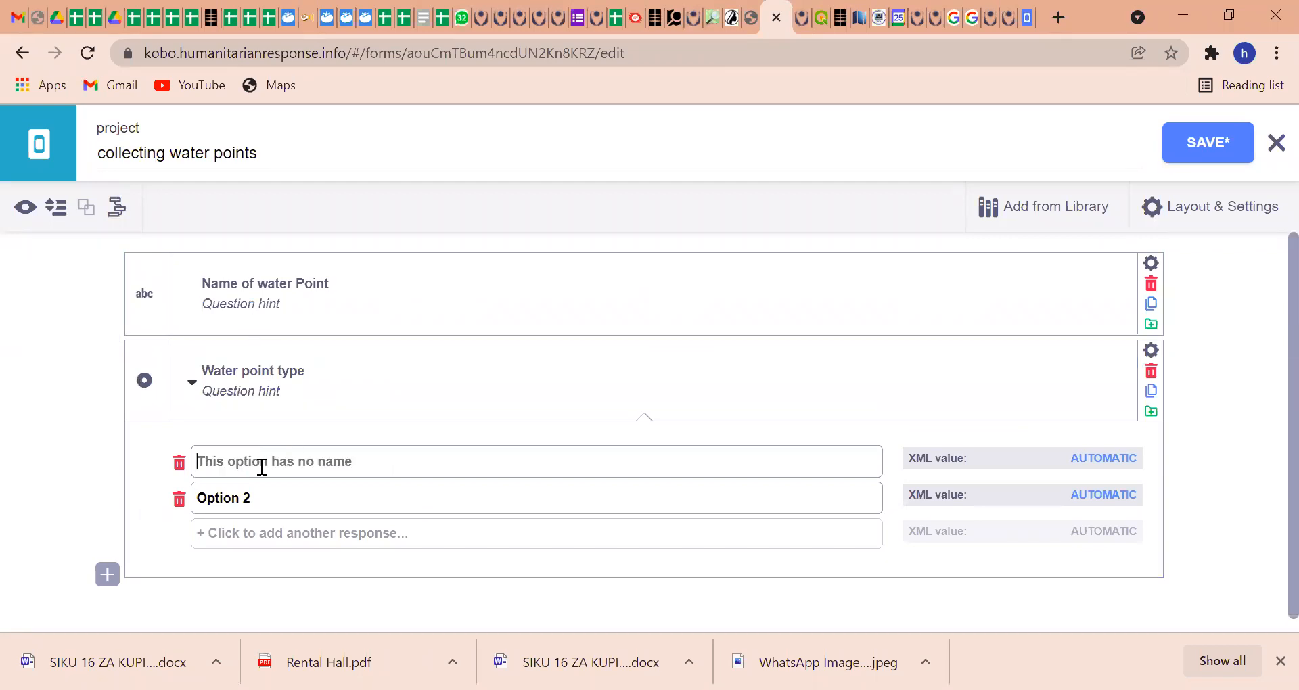
type("Tap")
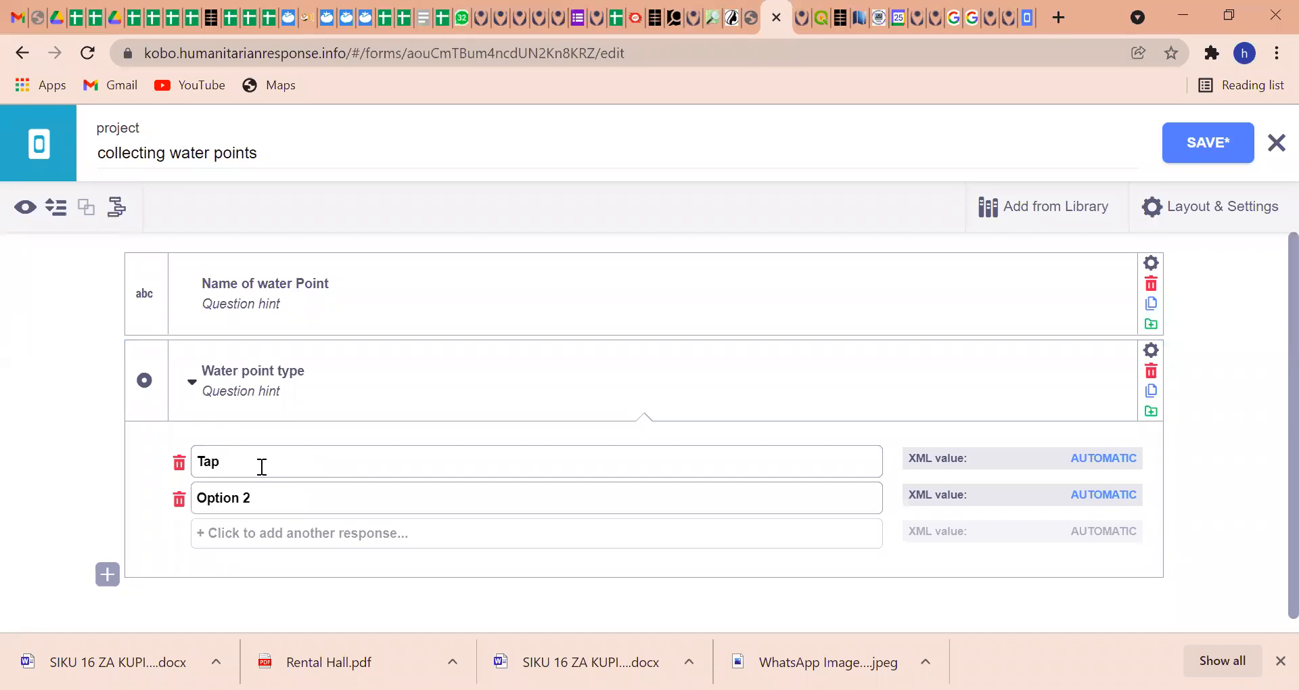
key("BackSpace")
key("BackSpace")
key("BackSpace")
type("water tap")
left_click(257, 497)
type("O")
key("BackSpace")
type("Borehole")
Step: Add three more response options to the water point type question: "Springs", "Pond" and "Other"
left_click(237, 534)
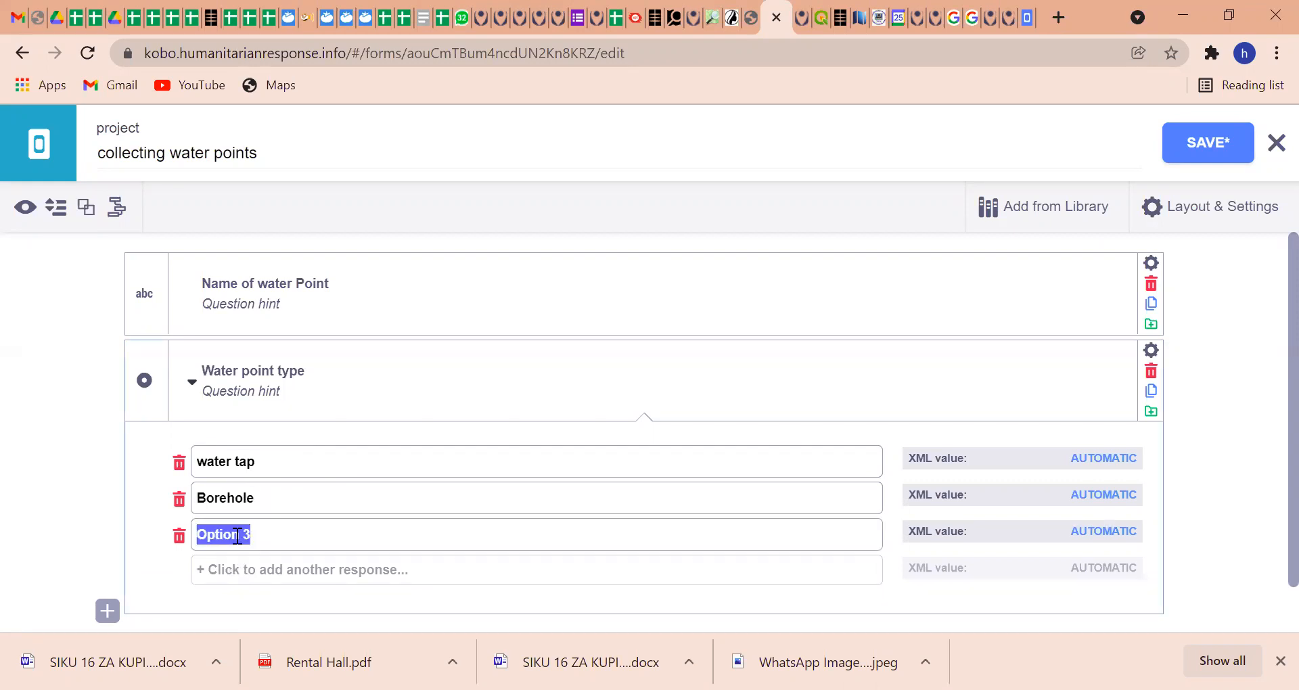
type("Springs")
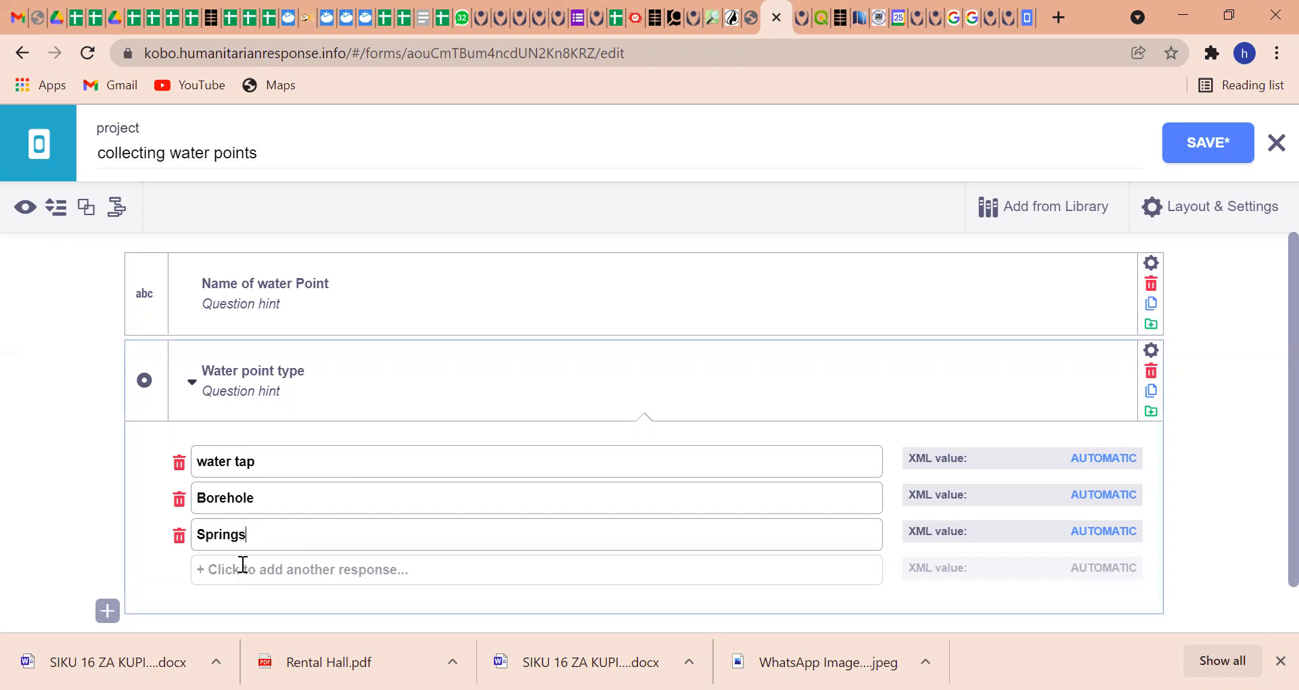
left_click(243, 563)
type("Po")
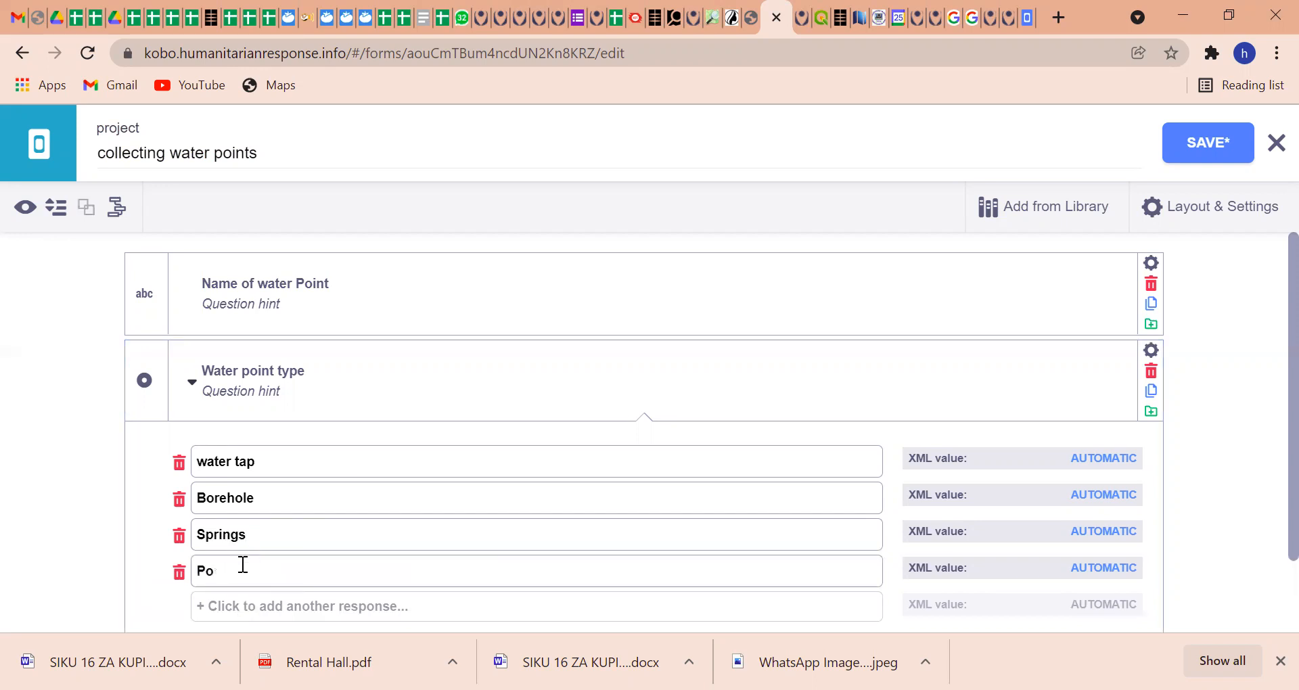
type("nd")
left_click(227, 607)
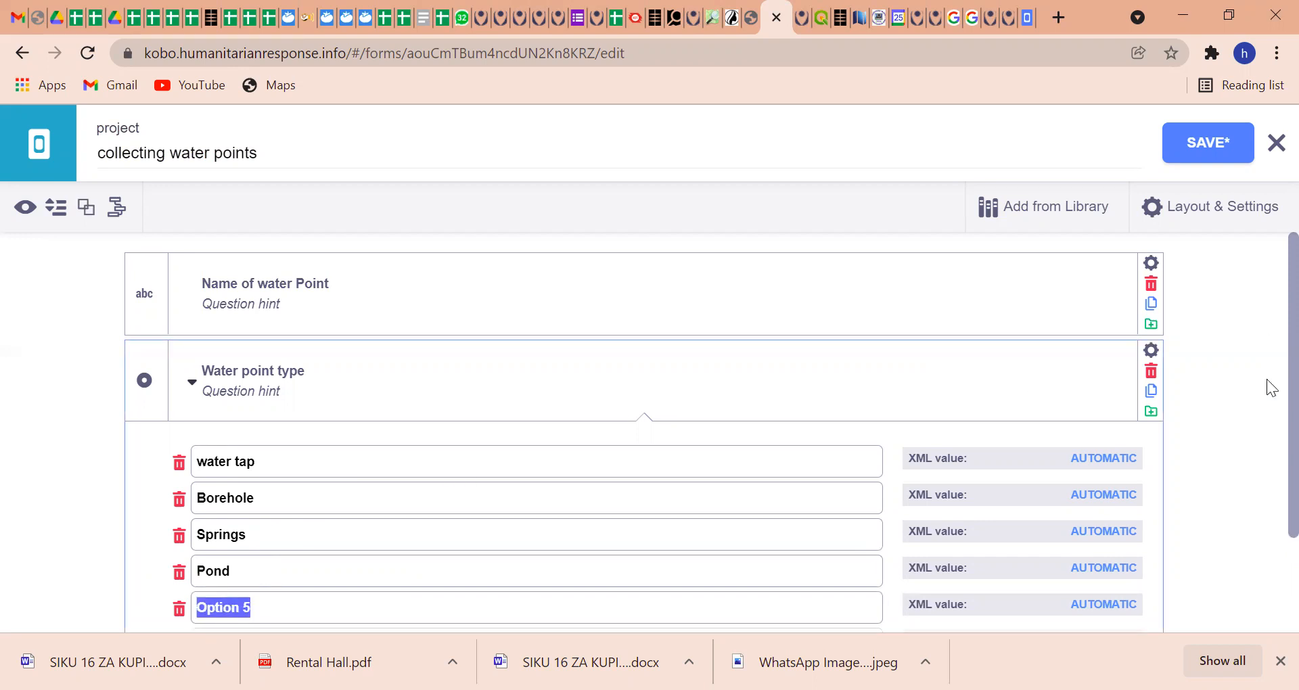
scroll(1267, 436, "down", 2)
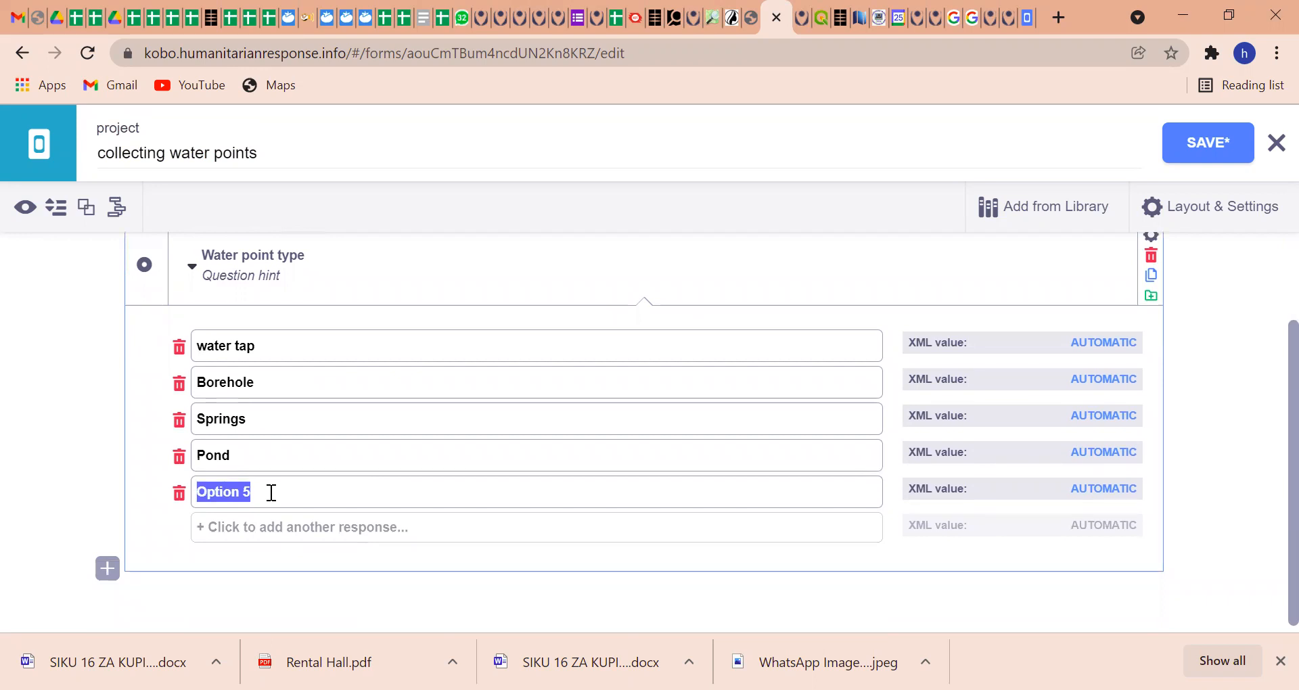
type("Other")
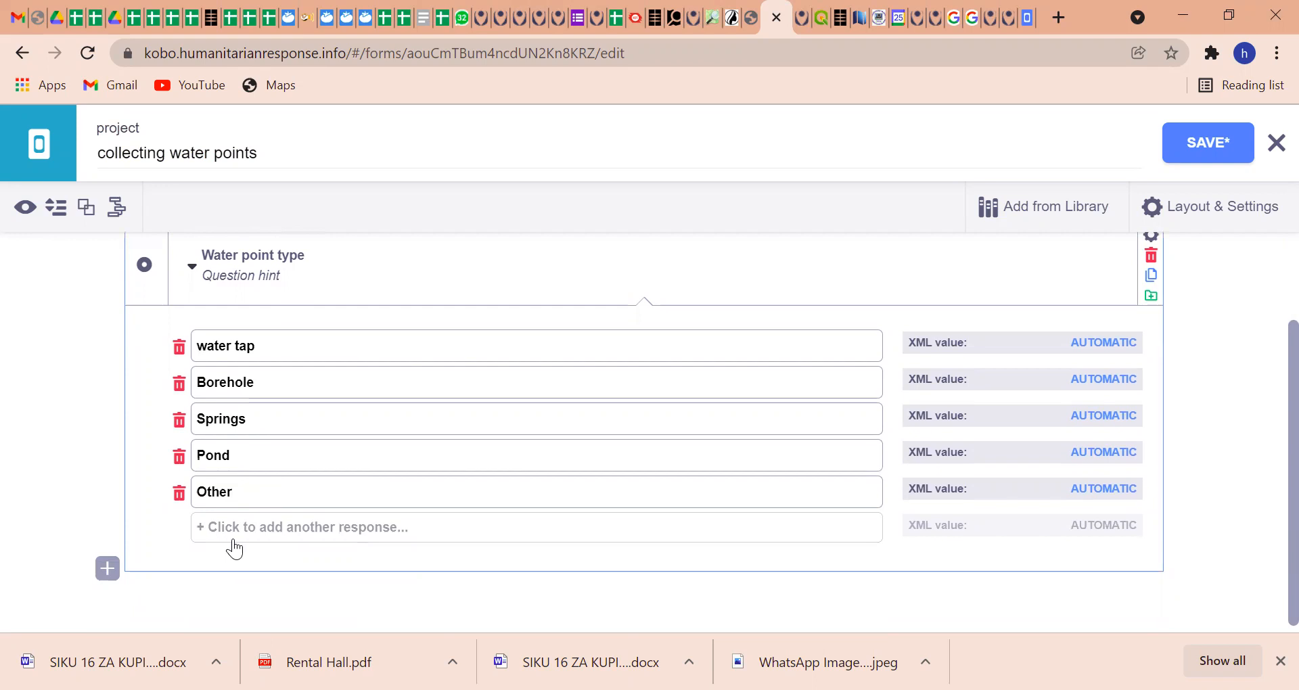
Step: Add a Text question labelled "Write other" below the water point type question
left_click(109, 572)
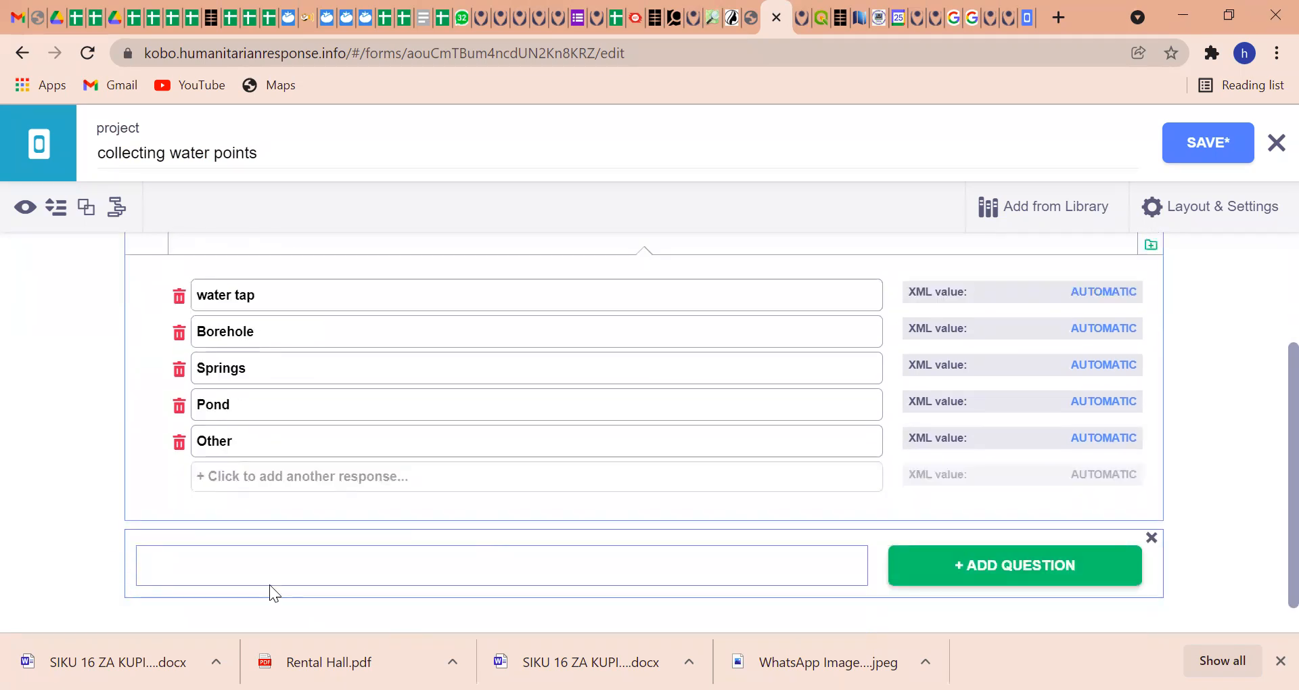
left_click(151, 563)
type("Write other")
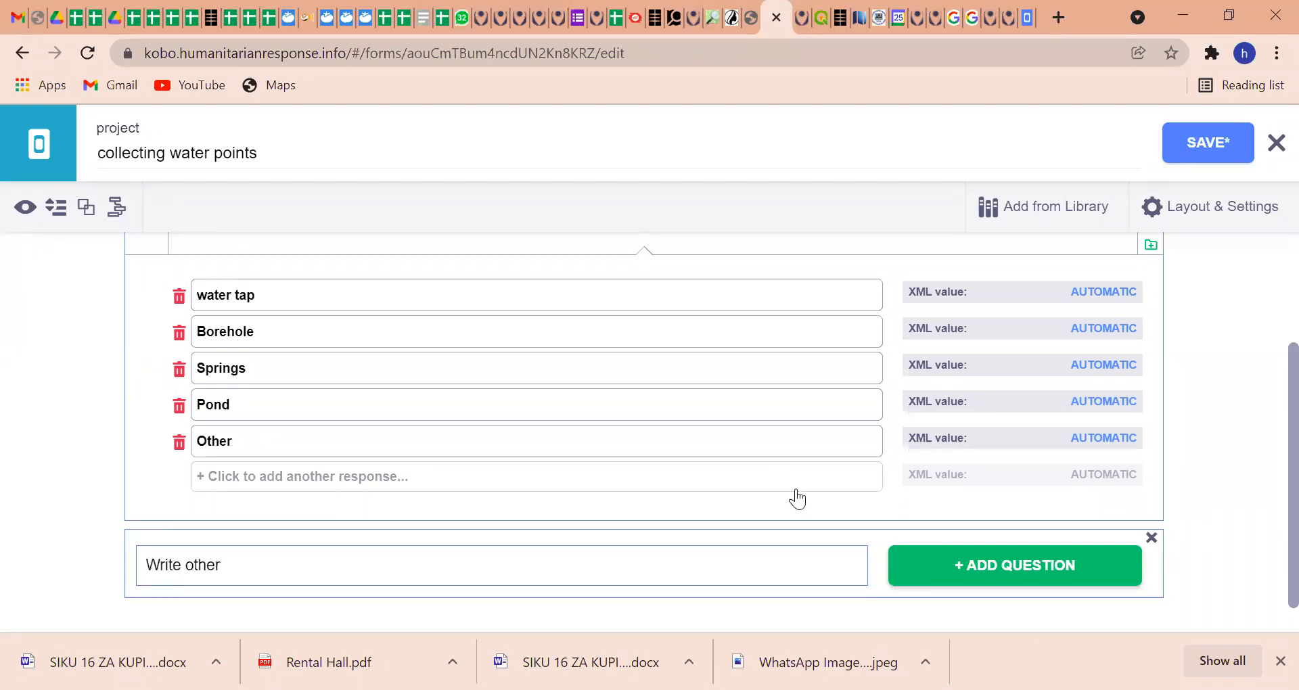
left_click(1027, 571)
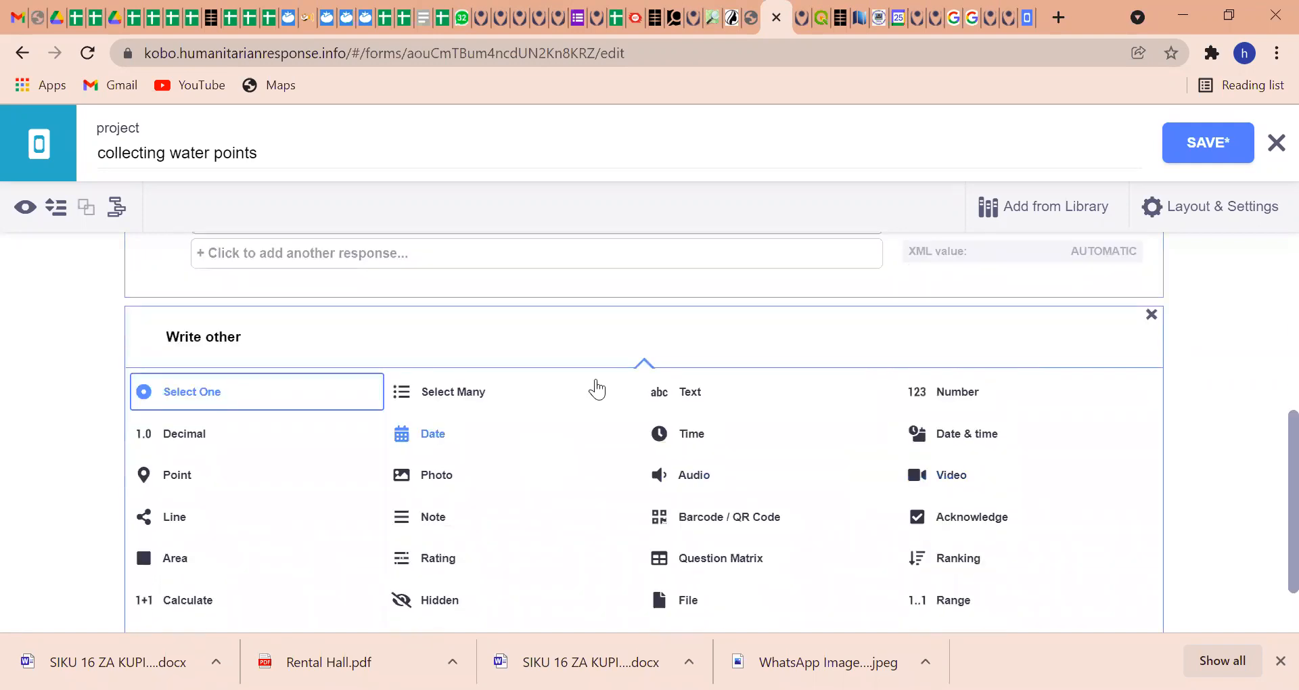
left_click(680, 392)
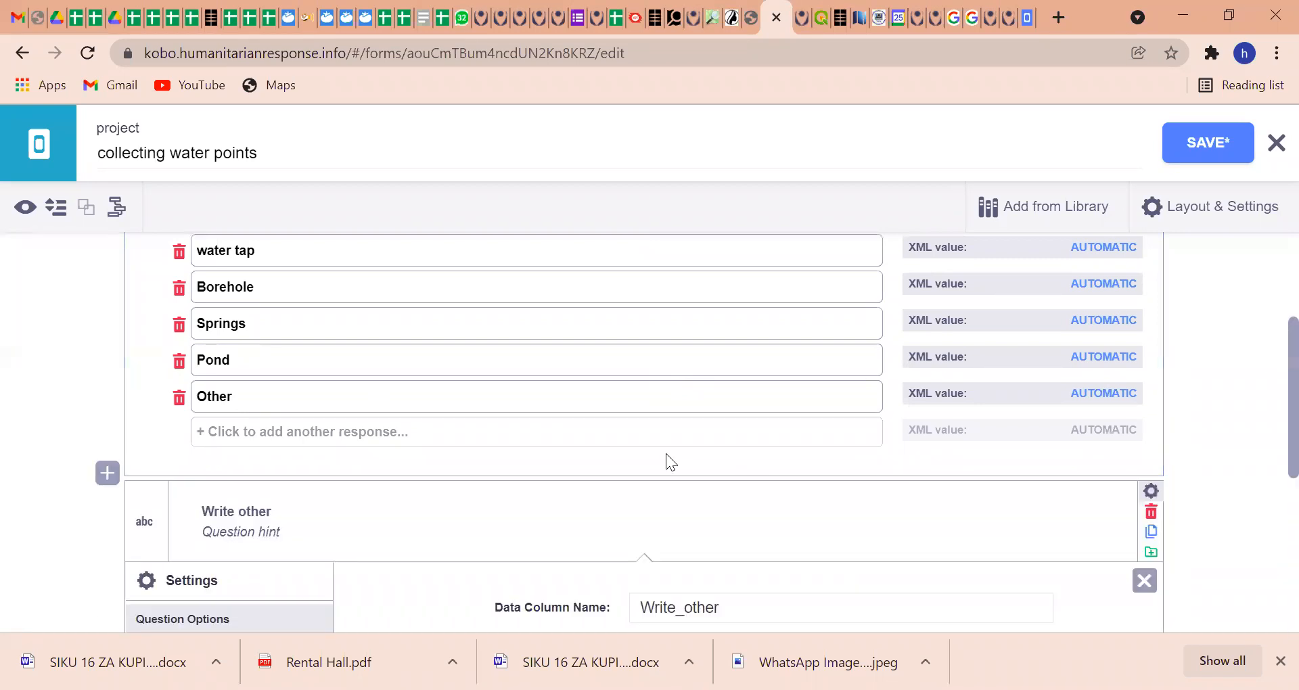
Step: Set skip logic on the "Write other" question to display it only when "Water point type" = "Other", and save the form
scroll(1269, 464, "down", 3)
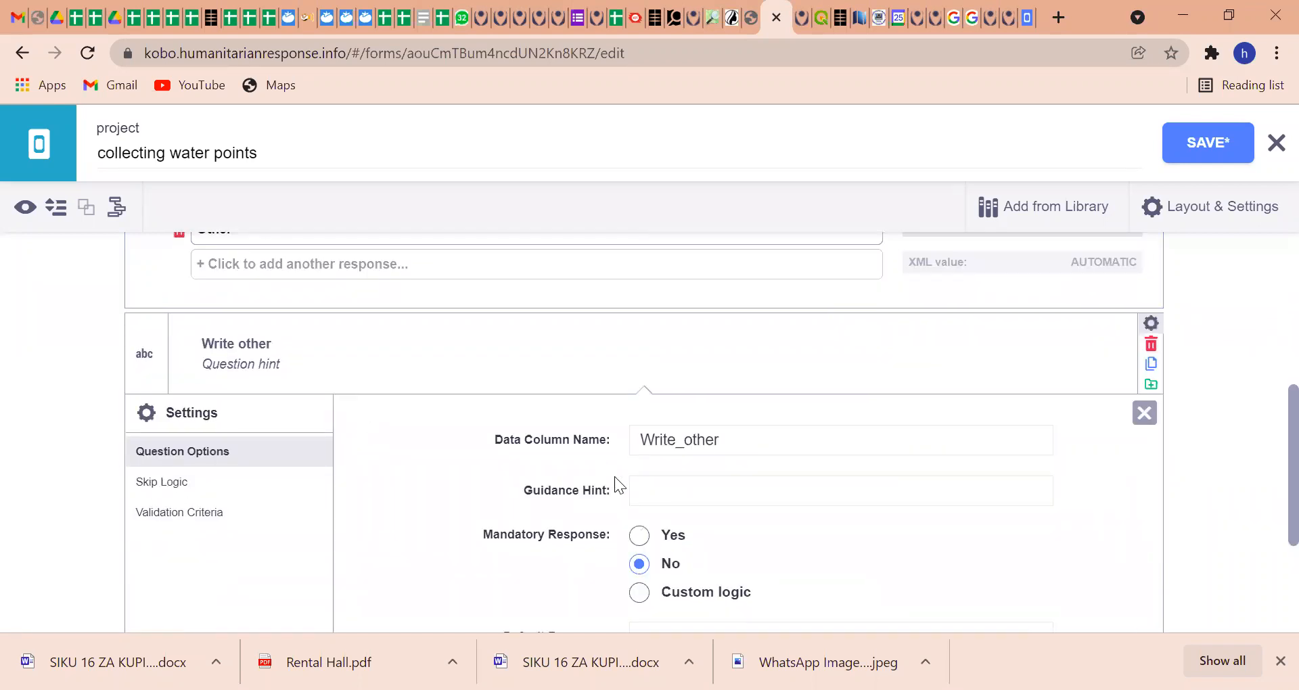
left_click(158, 488)
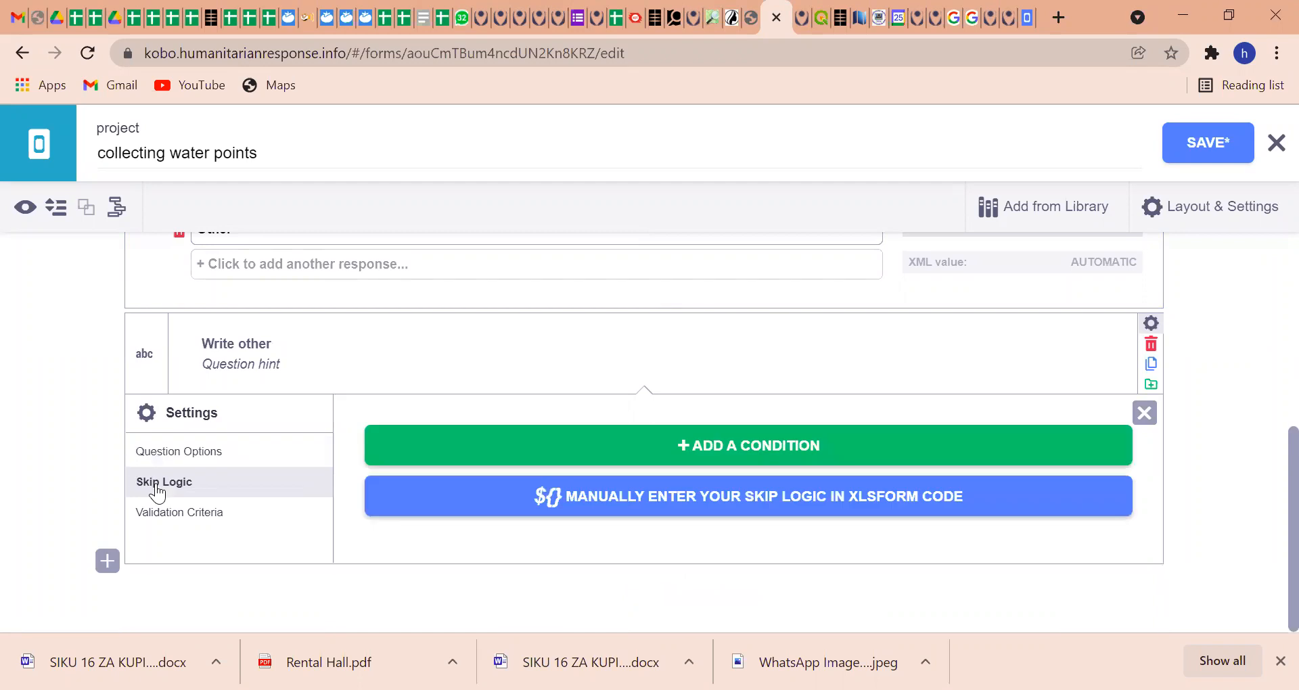
left_click(627, 447)
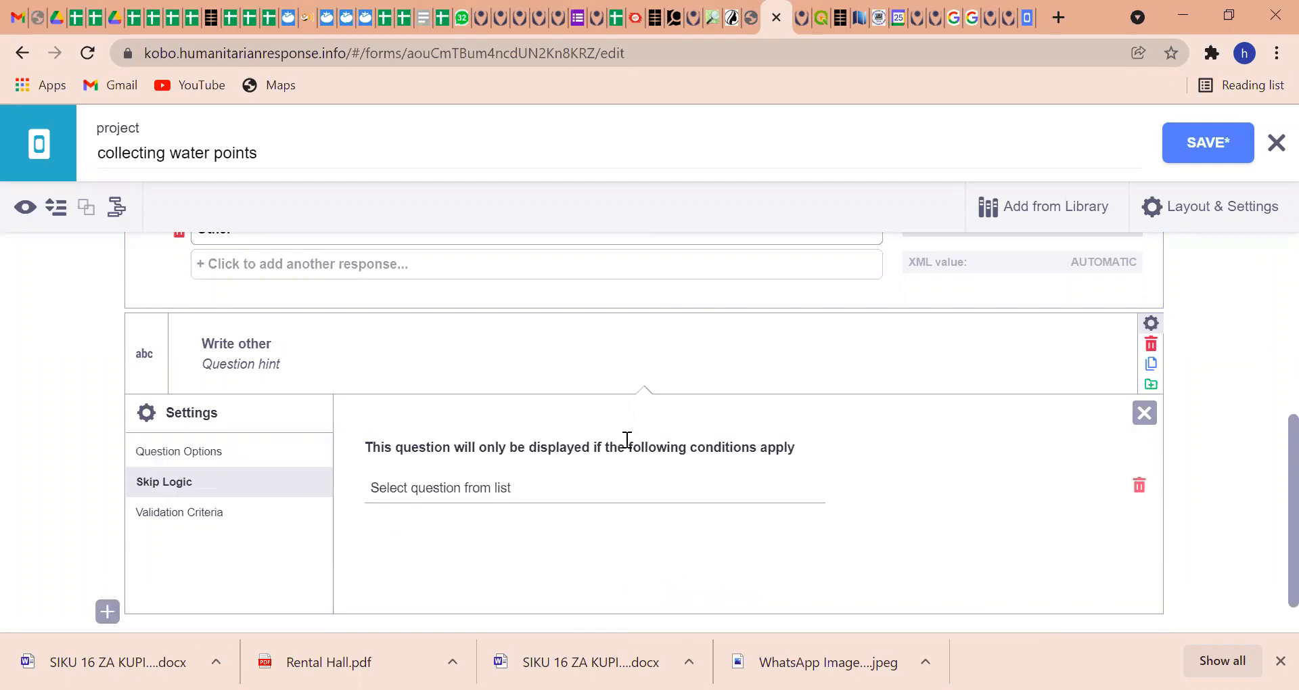
left_click(432, 497)
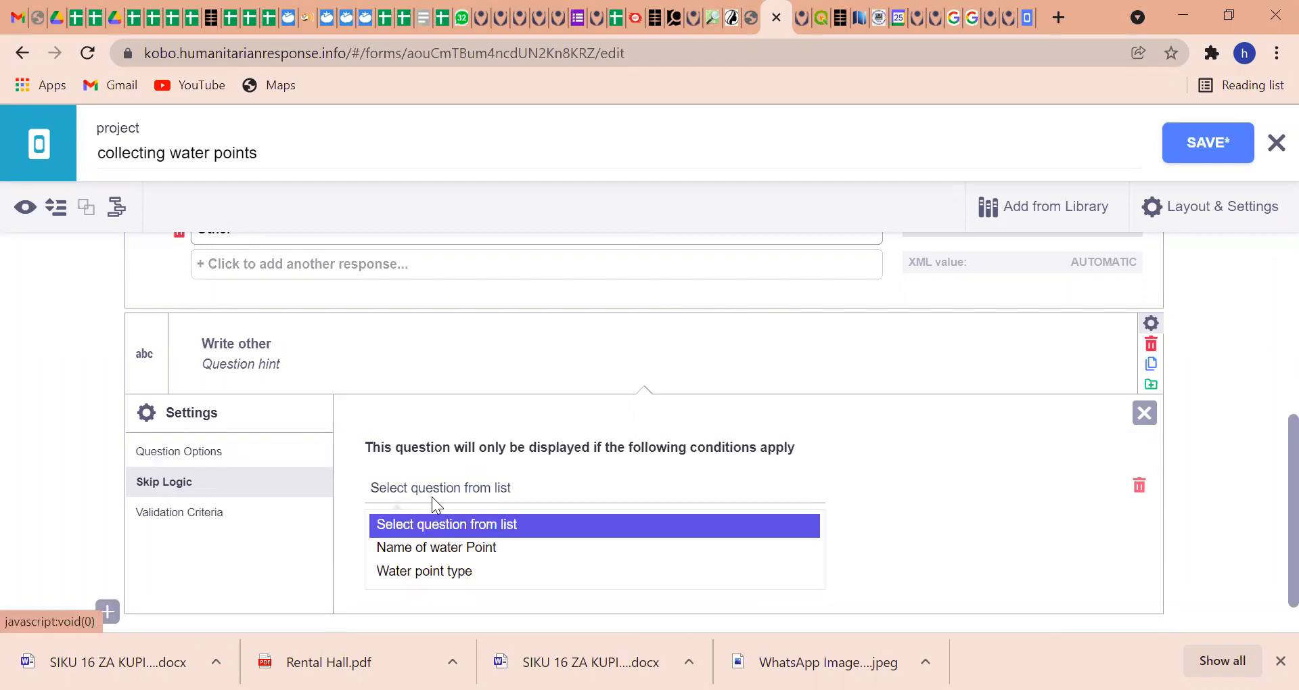
left_click(429, 571)
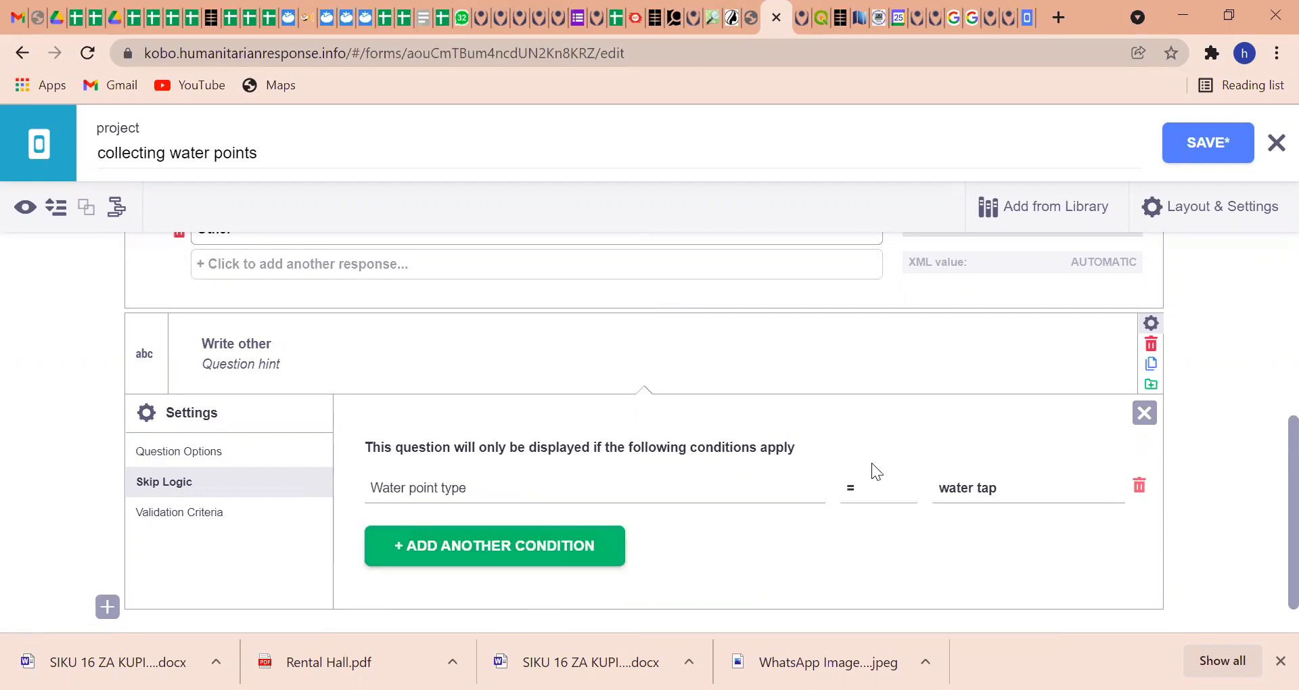
left_click(1016, 486)
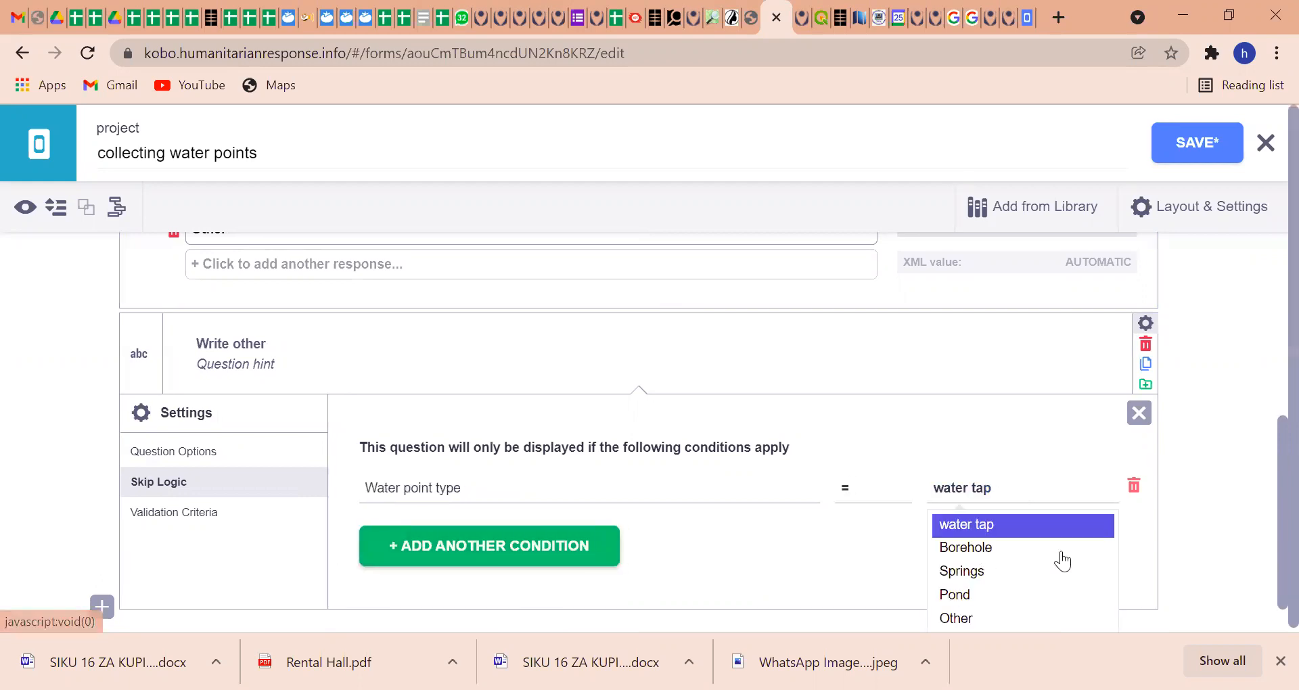
left_click(984, 617)
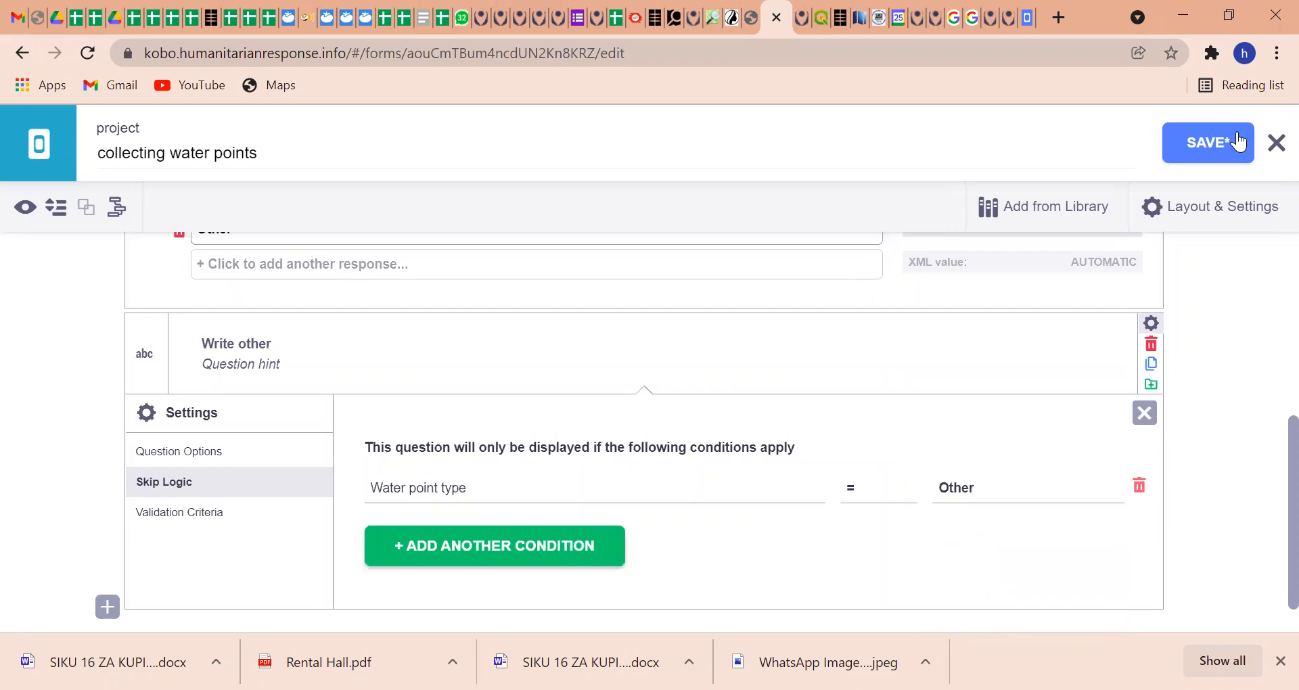
left_click(1224, 150)
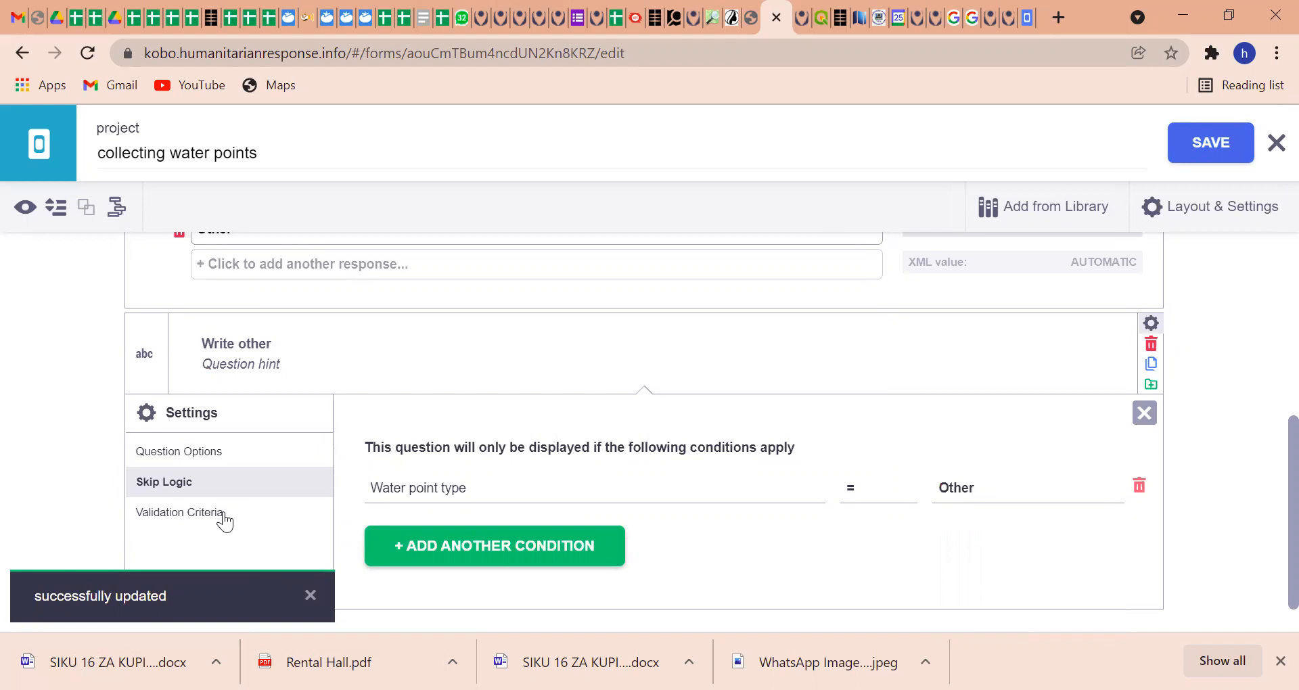
left_click(314, 597)
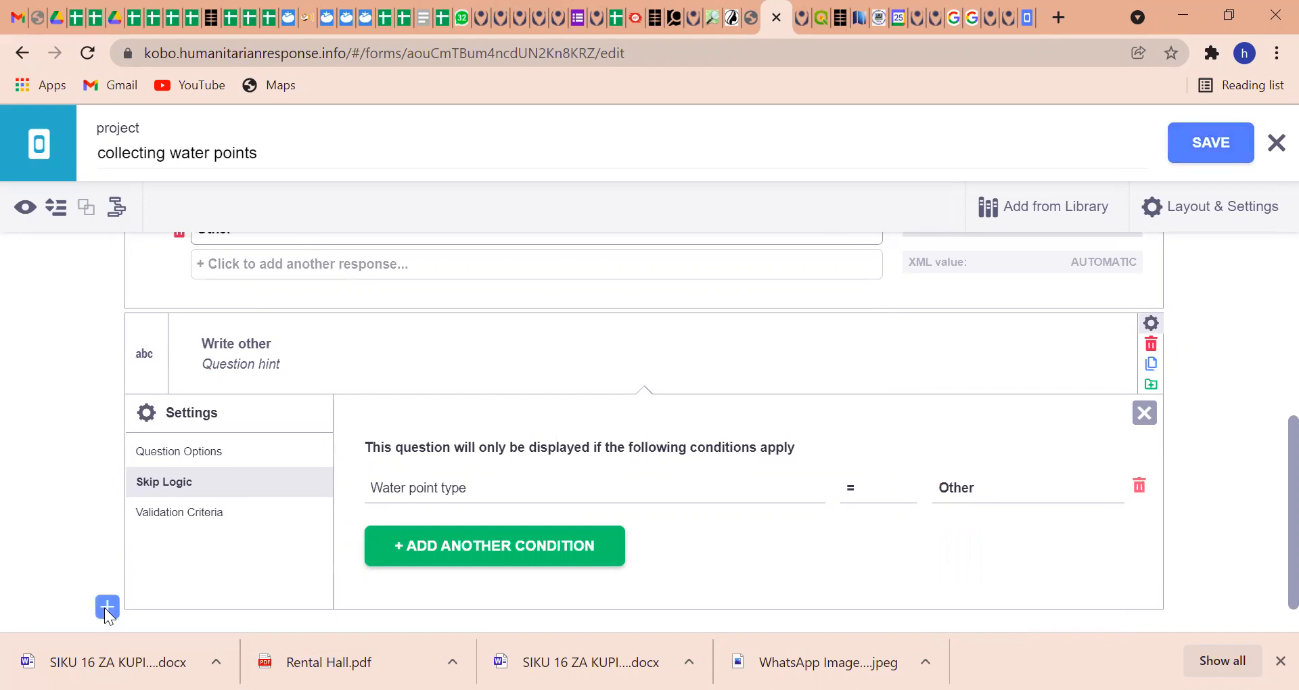
Step: Add a Point question labelled "location of water point" below the "Write other" question
left_click(106, 608)
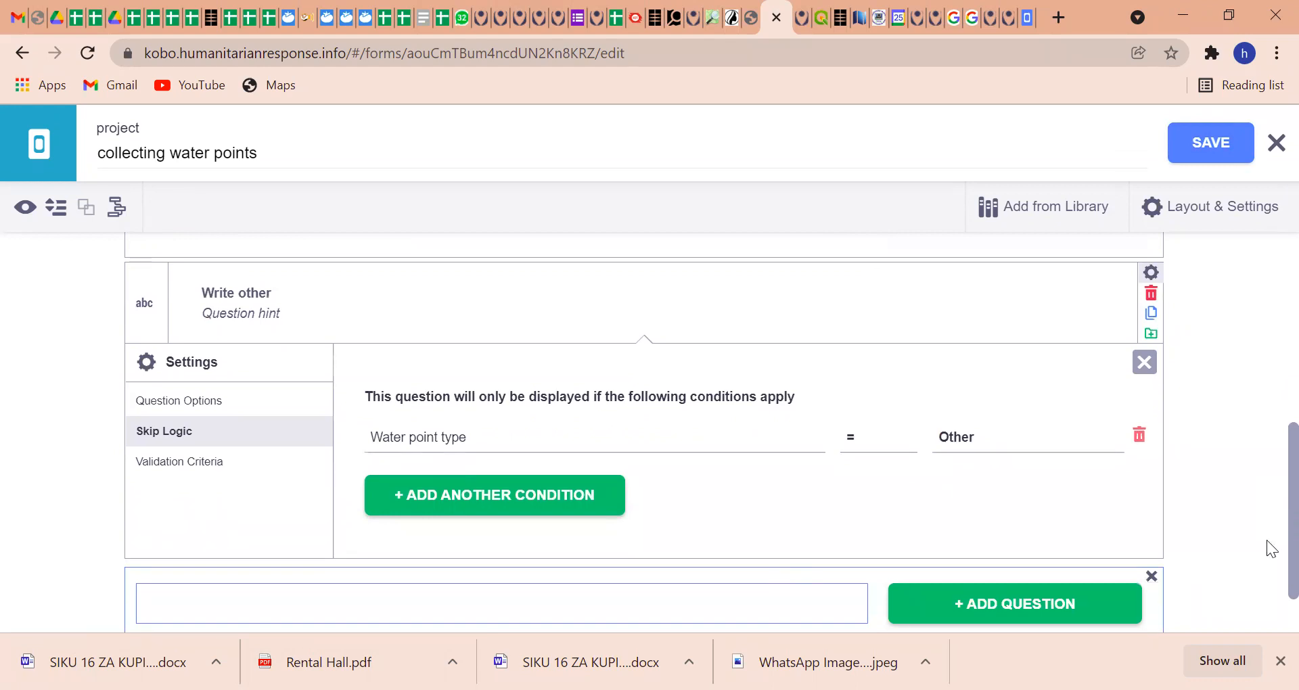
scroll(1272, 549, "down", 2)
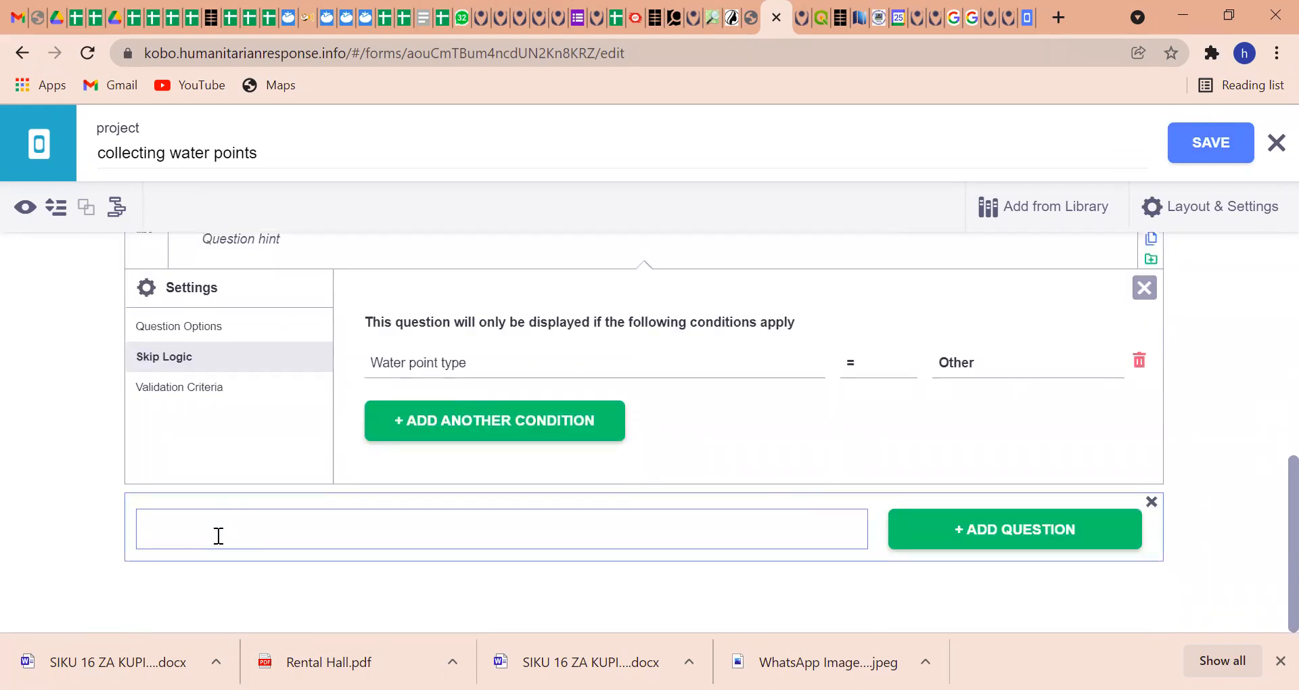
type("location of water point")
left_click(981, 534)
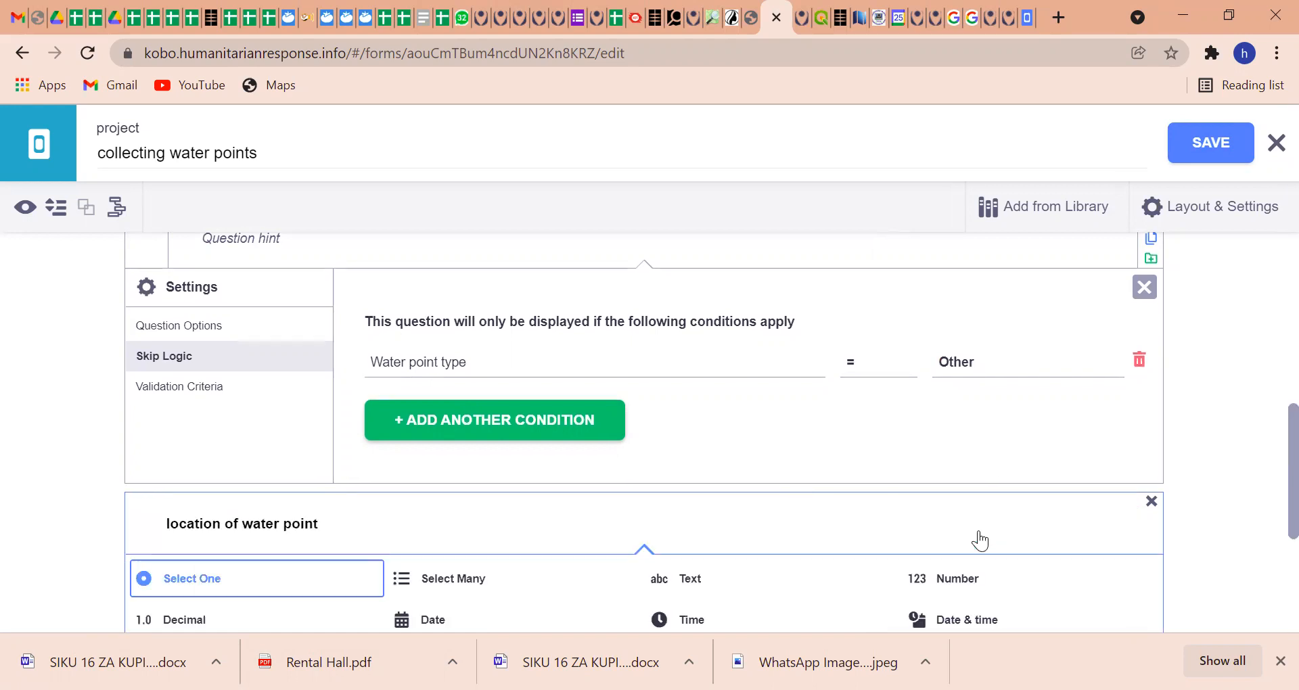
scroll(609, 474, "down", 3)
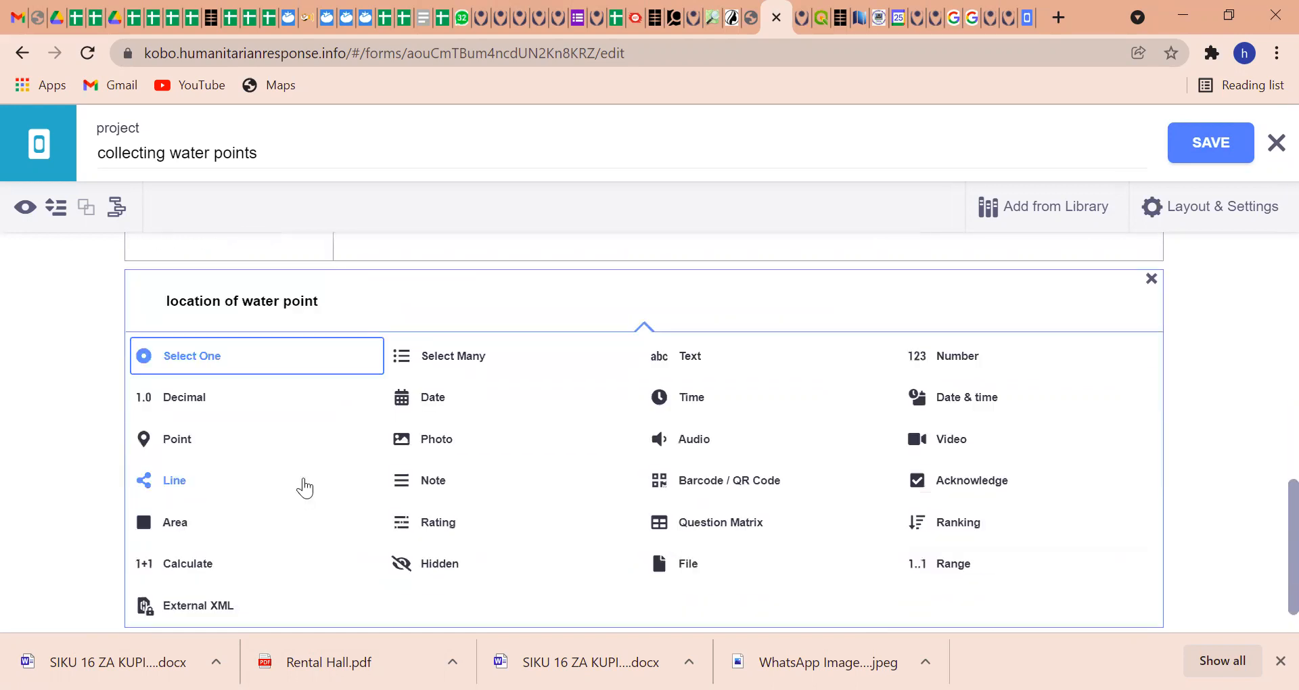
left_click(172, 437)
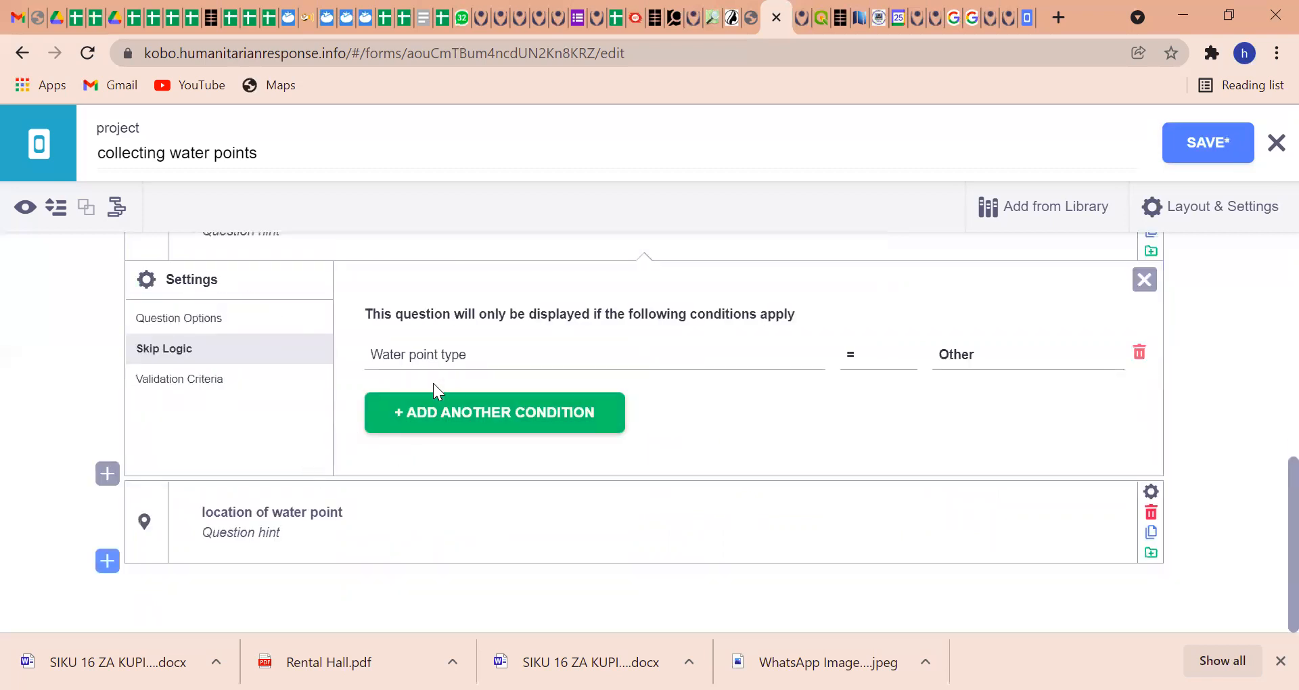
Step: Add a Photo question labelled "Picture of a water point" below the location question, and start another new question beneath it
left_click(107, 561)
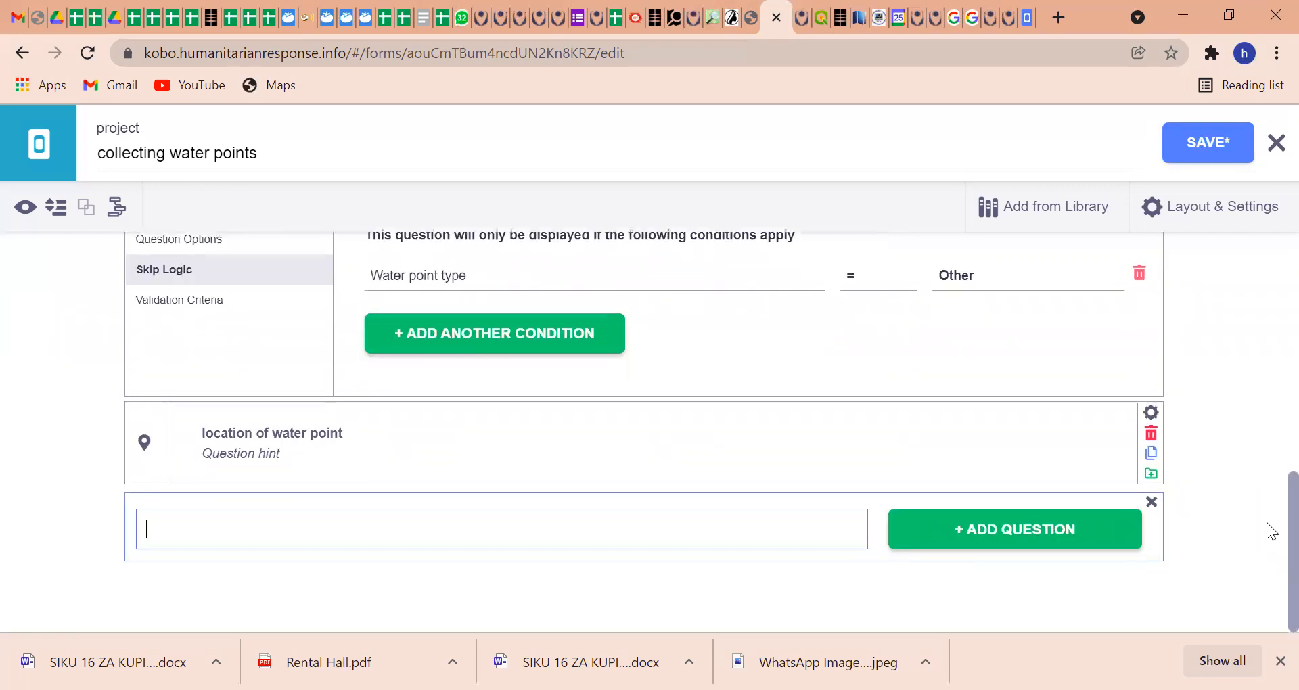
scroll(1272, 532, "up", 3)
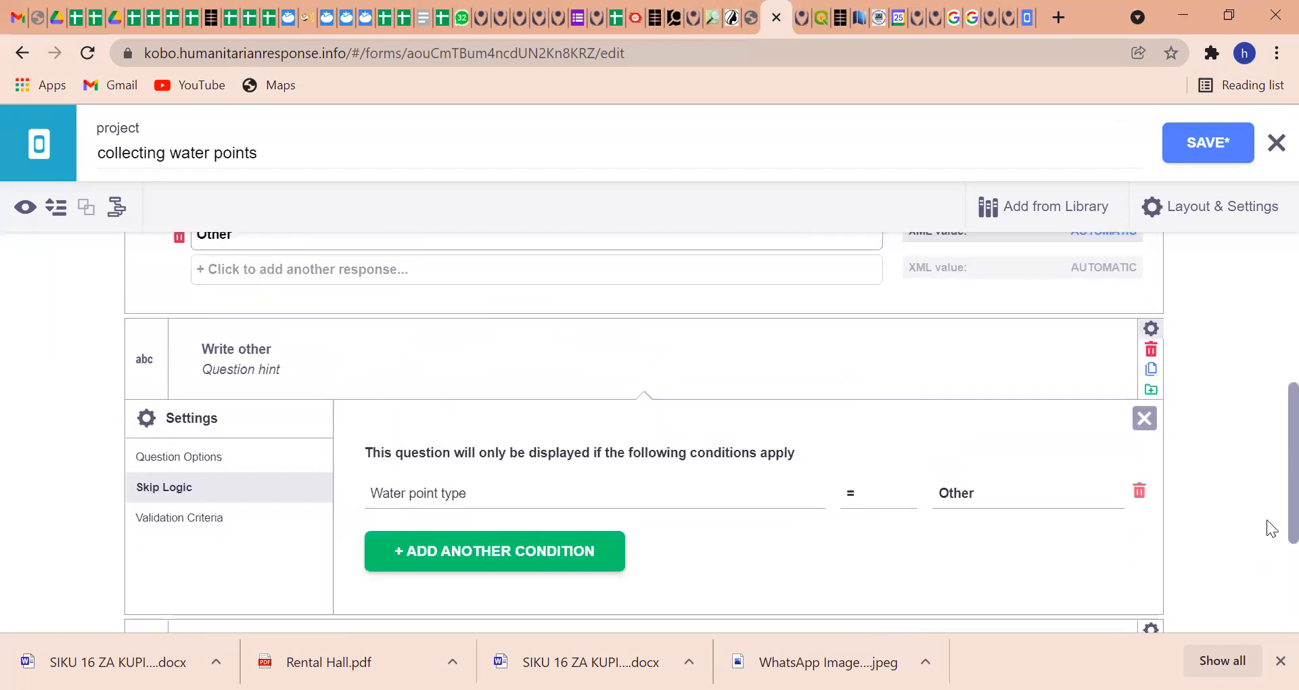
scroll(1272, 529, "down", 3)
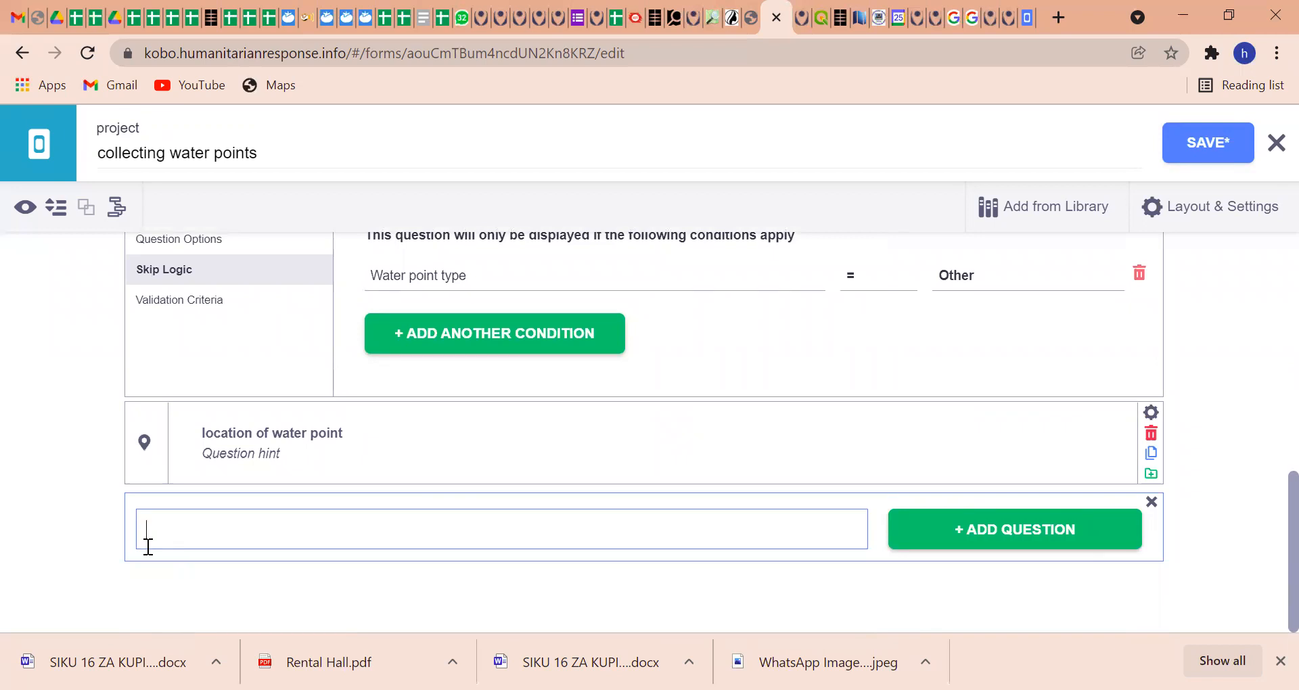
type("Picture of a water points")
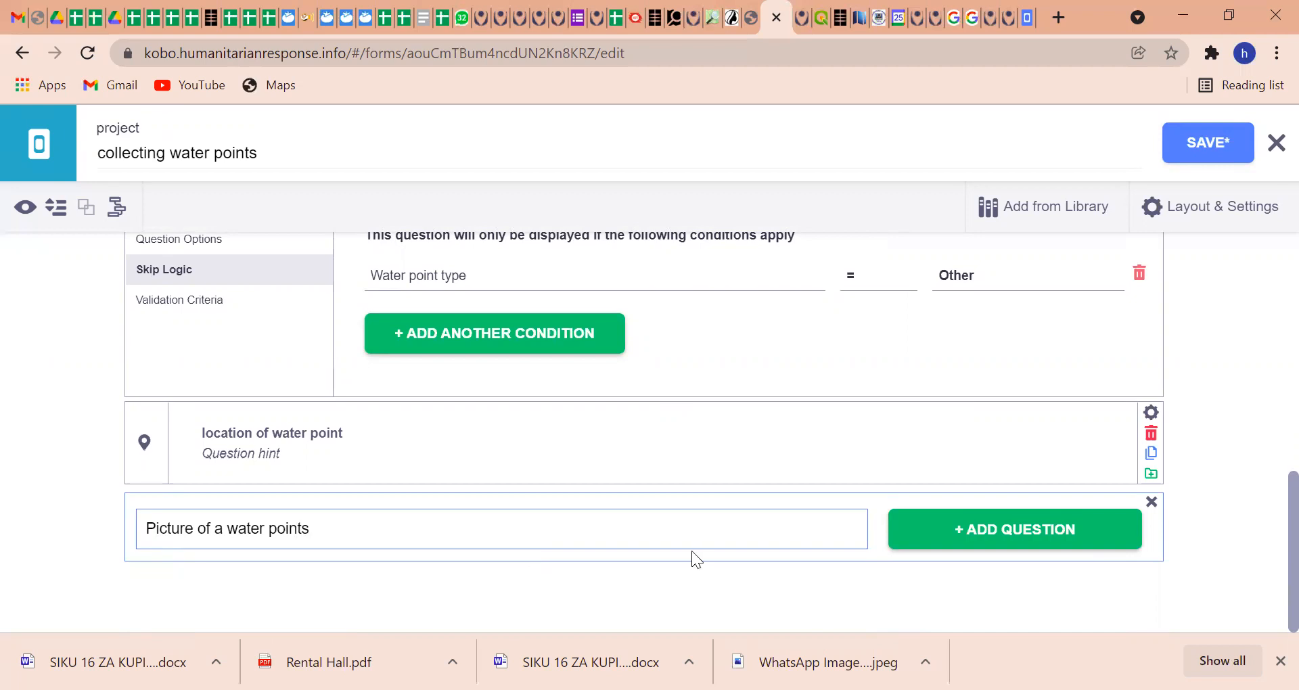
key("BackSpace")
left_click(1054, 538)
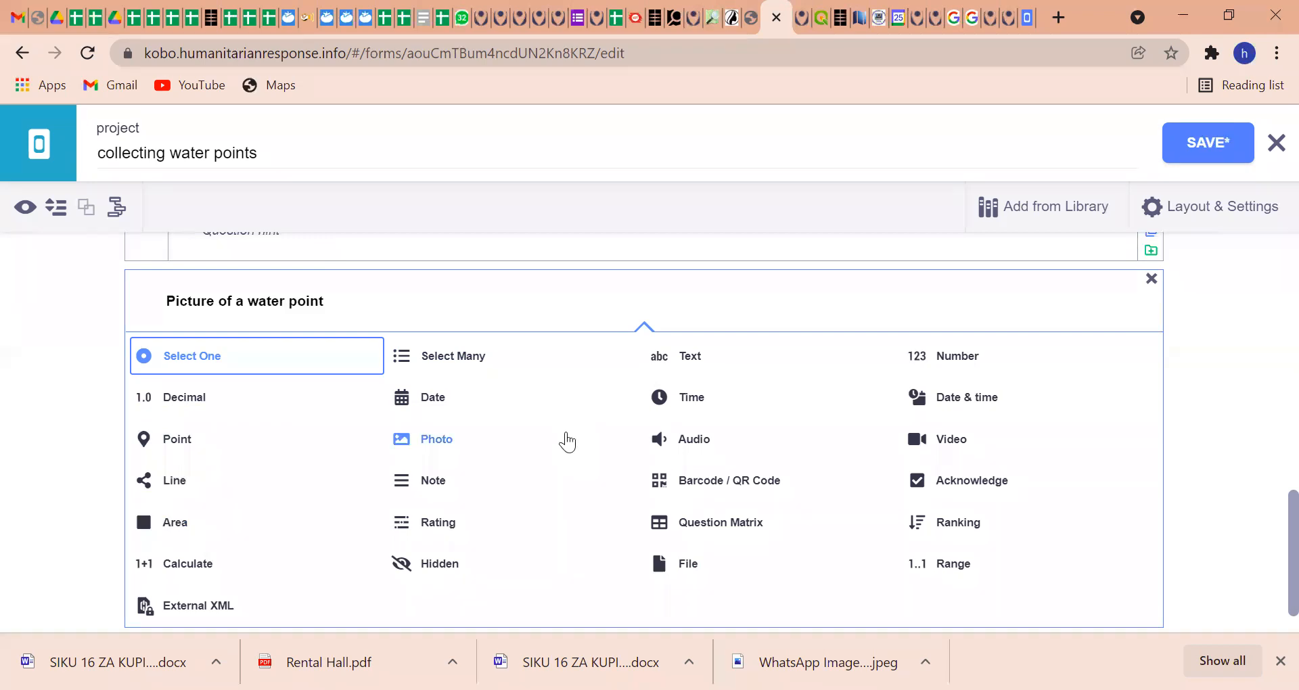
left_click(440, 447)
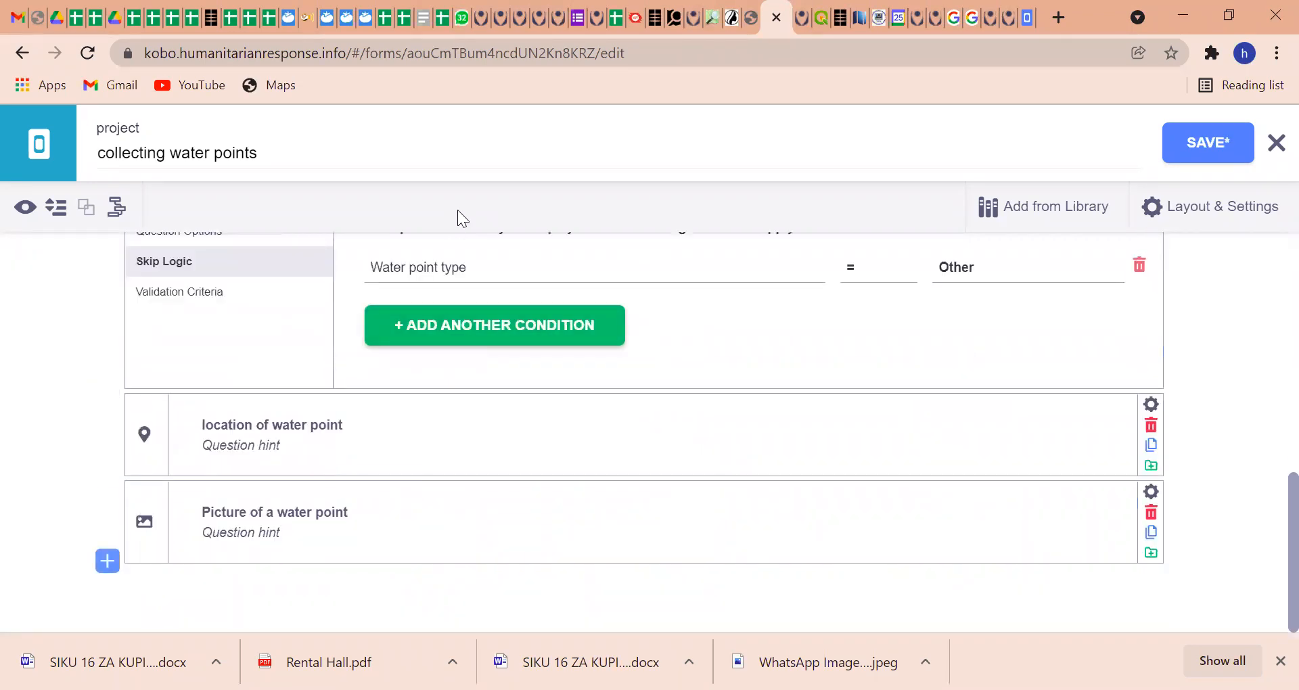
left_click(106, 563)
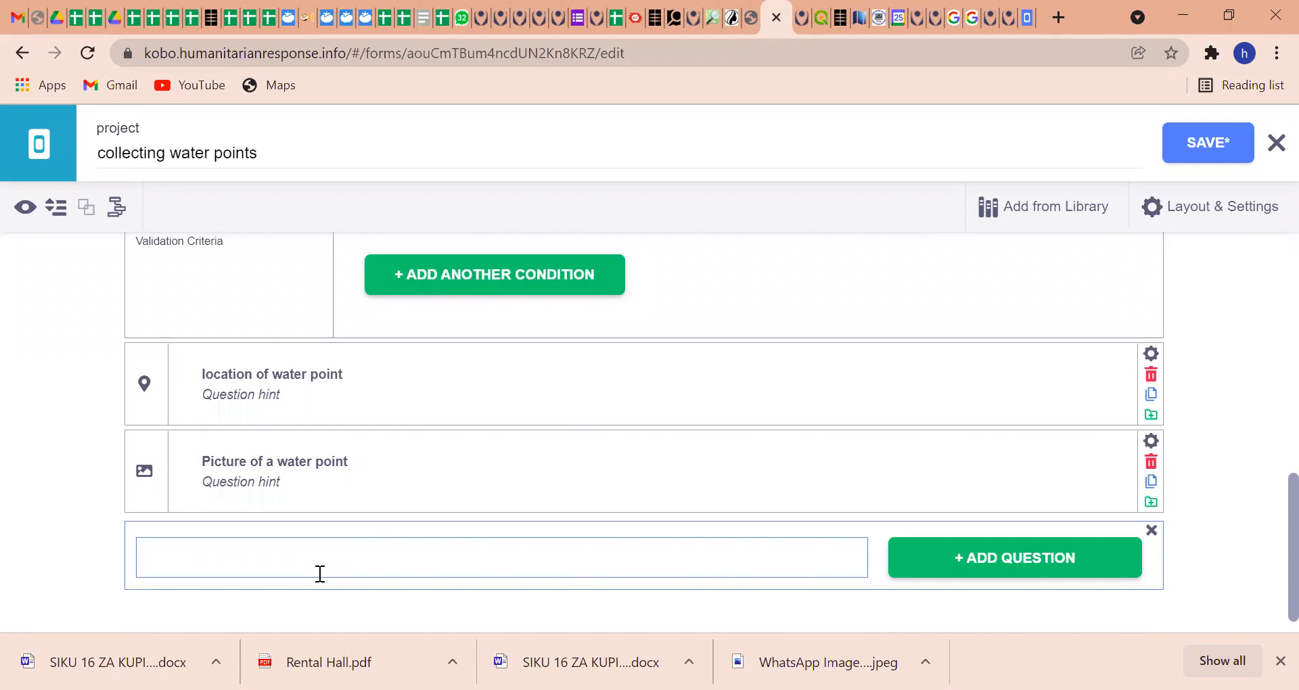
type("Is the water free")
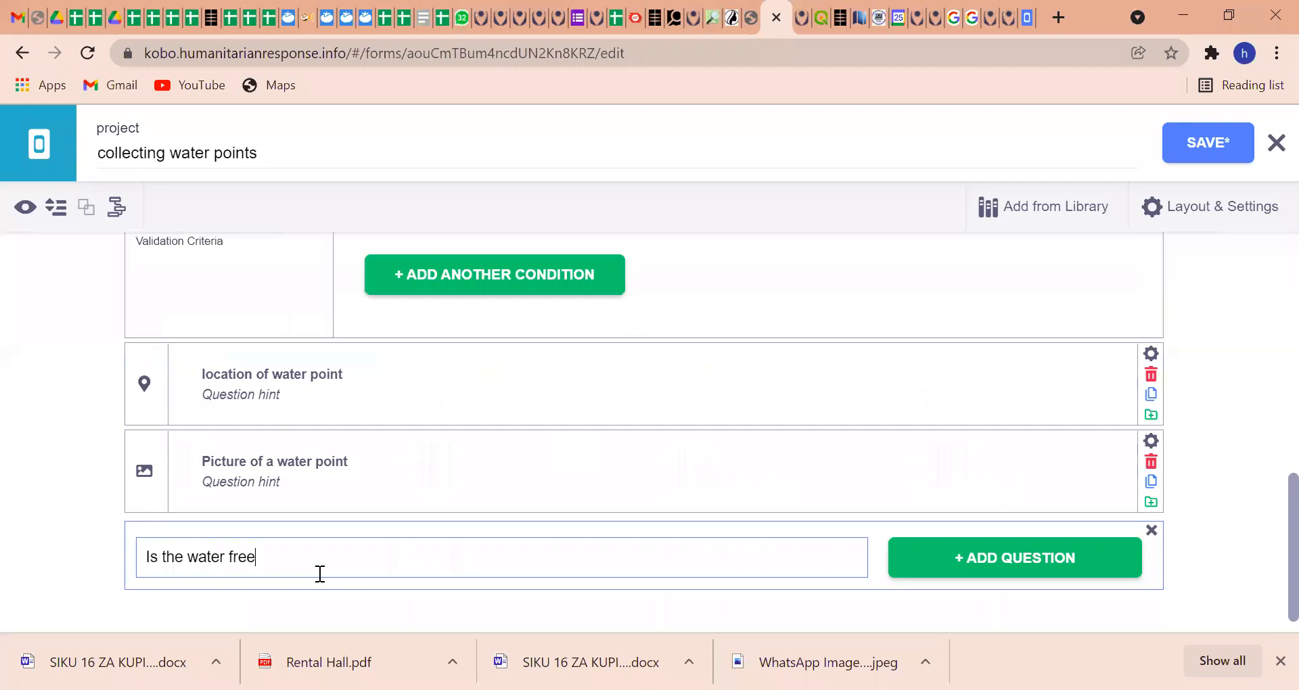
key("BackSpace")
key("BackSpace")
key("BackSpace")
key("BackSpace")
key("BackSpace")
key("BackSpace")
key("BackSpace")
key("BackSpace")
key("BackSpace")
key("BackSpace")
key("BackSpace")
key("BackSpace")
key("BackSpace")
key("BackSpace")
key("BackSpace")
key("BackSpace")
key("BackSpace")
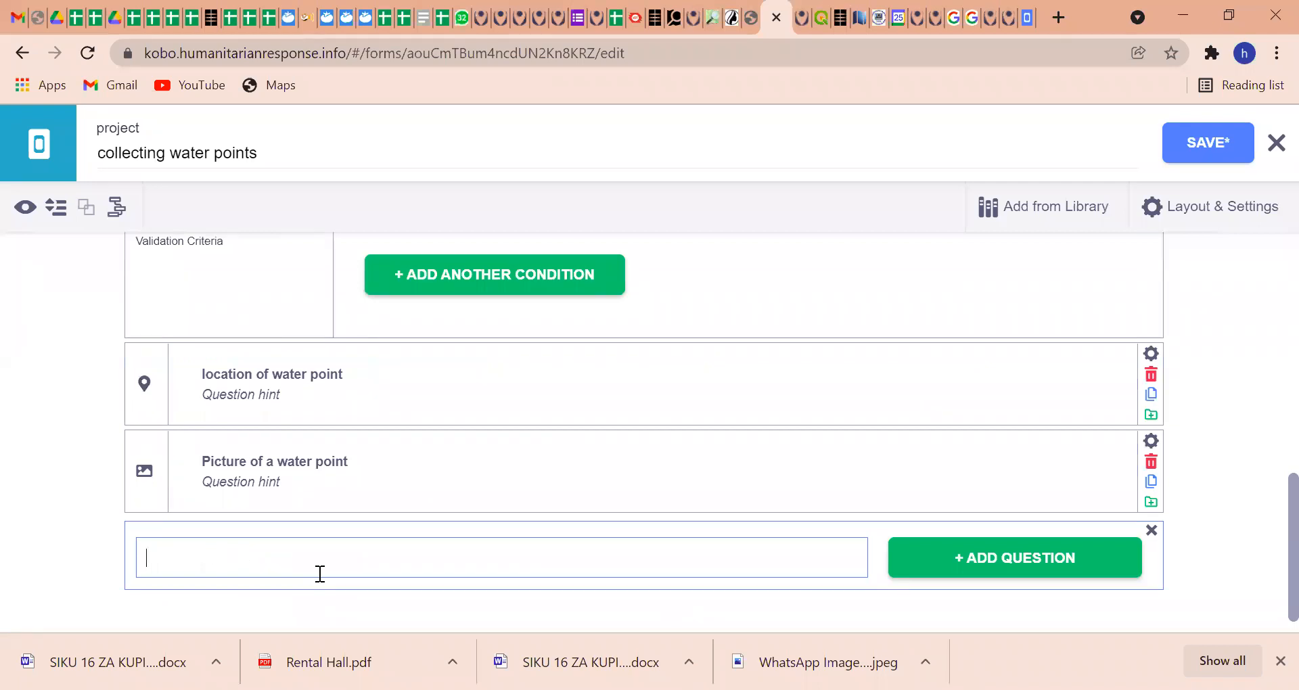
Step: Label the new question "Do people pay for water access?" and add it as a Select One question
type("Do people")
key("BackSpace")
key("BackSpace")
key("BackSpace")
type("le pay for w")
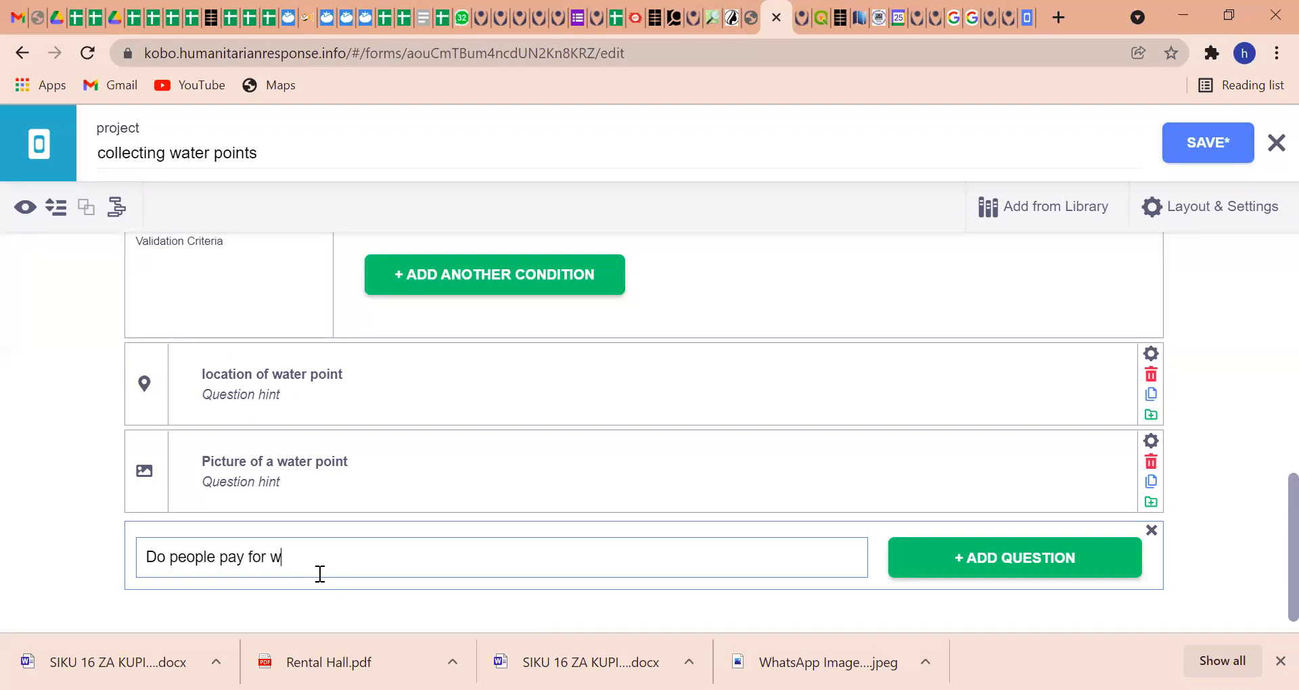
type("ater acces")
key("BackSpace")
key("BackSpace")
key("BackSpace")
type("ess")
key("BackSpace")
key("BackSpace")
key("BackSpace")
type("cess ?")
left_click(923, 580)
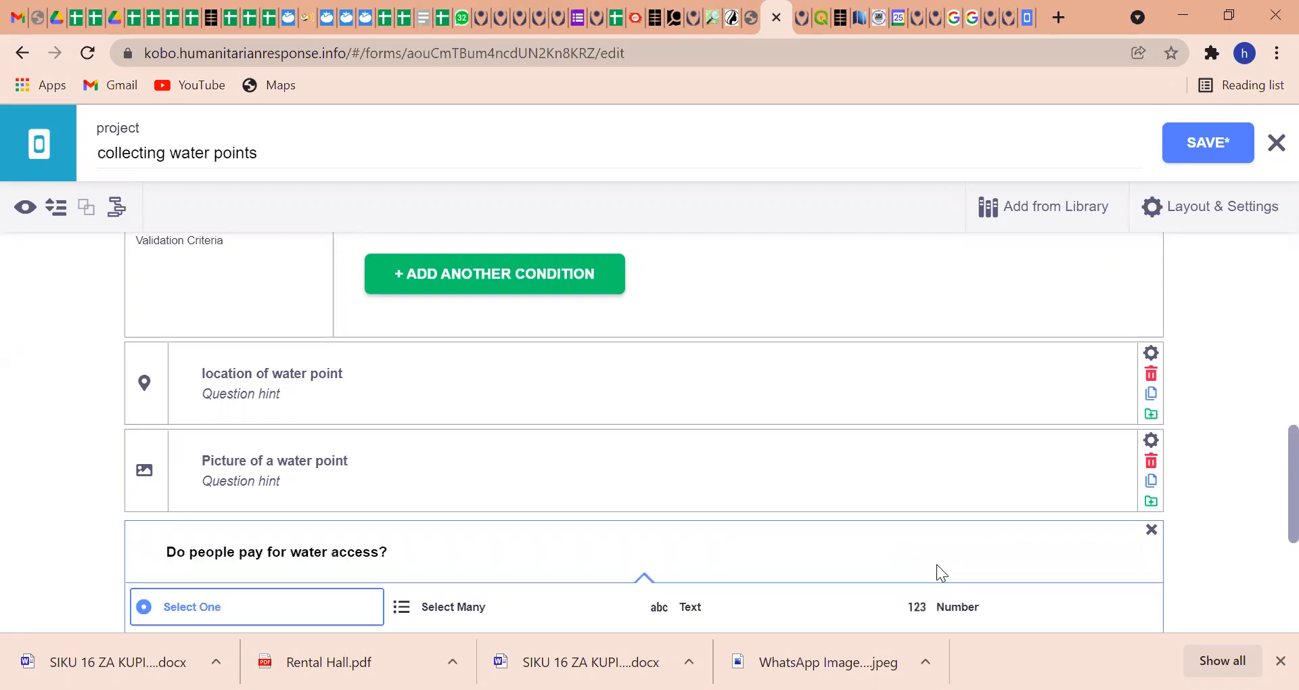
left_click(203, 394)
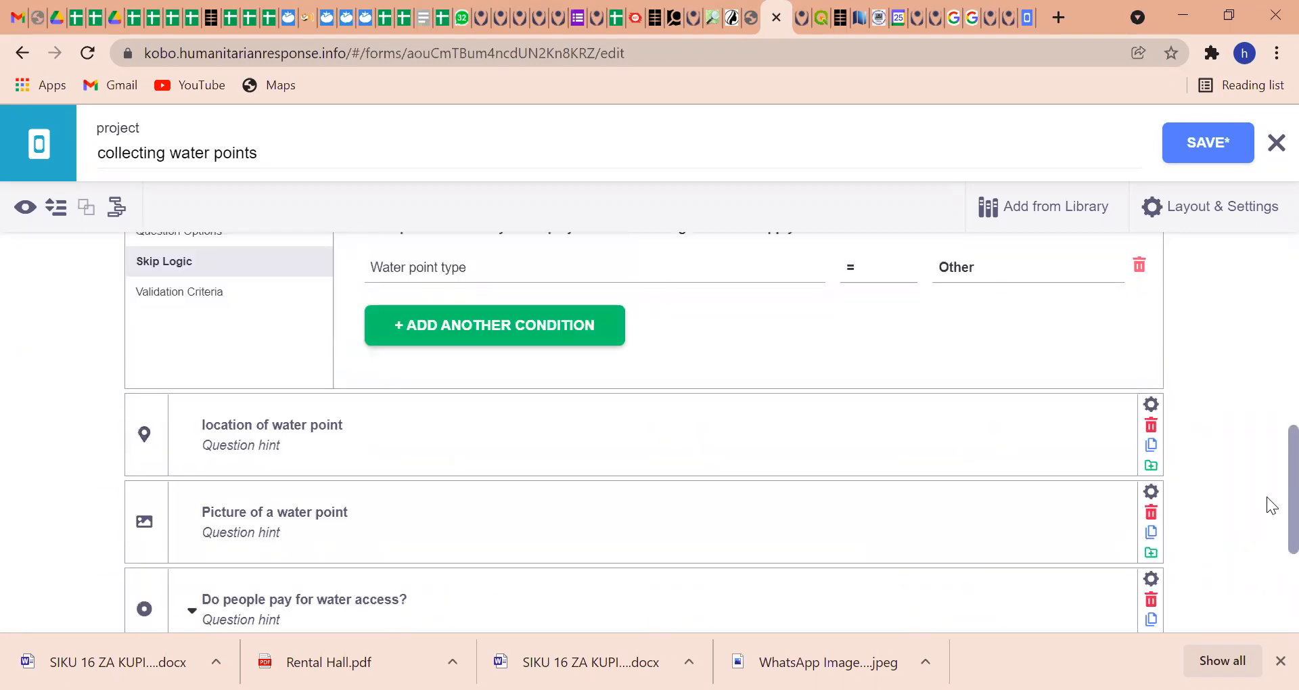
Step: Rename the payment question's two response options "Yes" and "No", and start a new question below it
scroll(1272, 514, "down", 4)
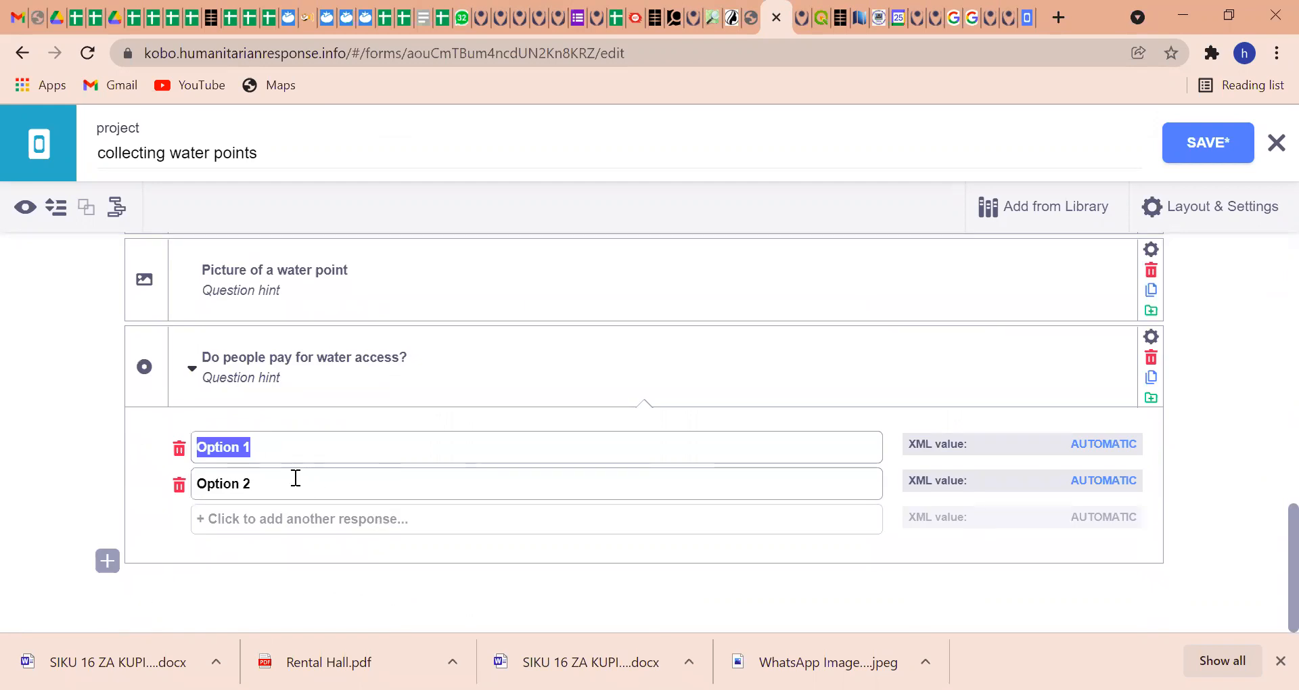
type("Yes")
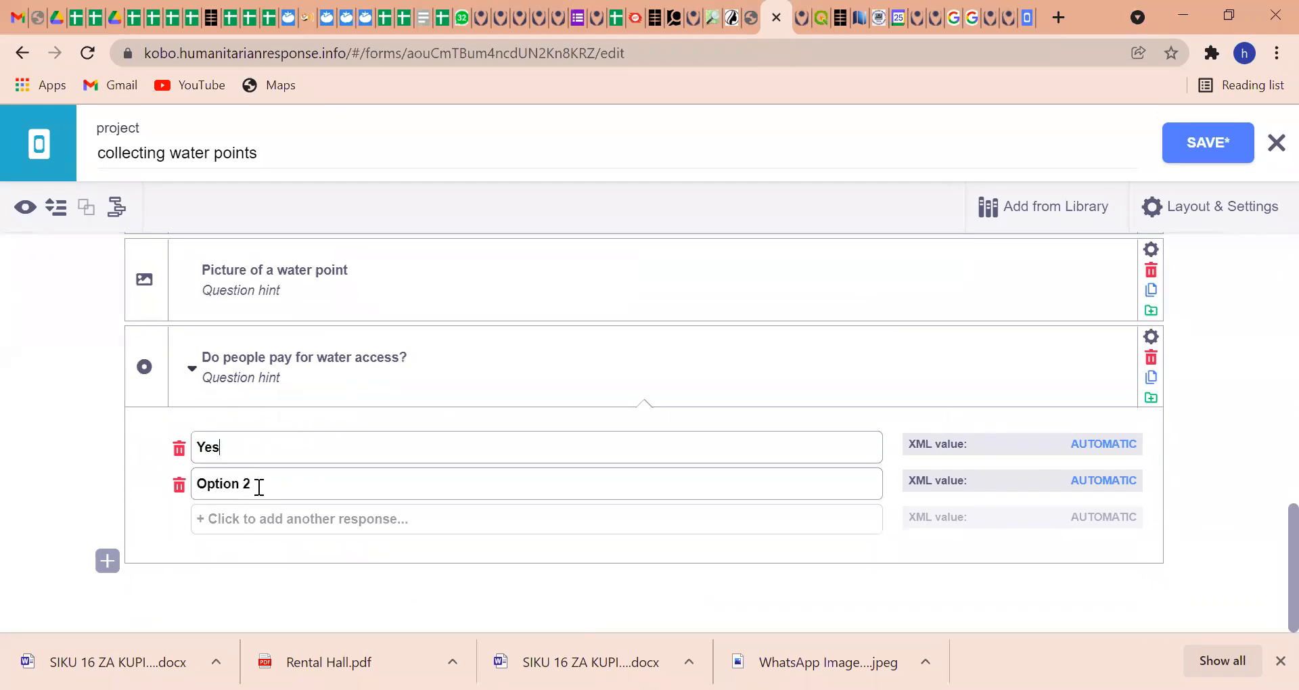
key("BackSpace")
key("BackSpace")
key("BackSpace")
key("BackSpace")
key("BackSpace")
key("BackSpace")
key("BackSpace")
key("BackSpace")
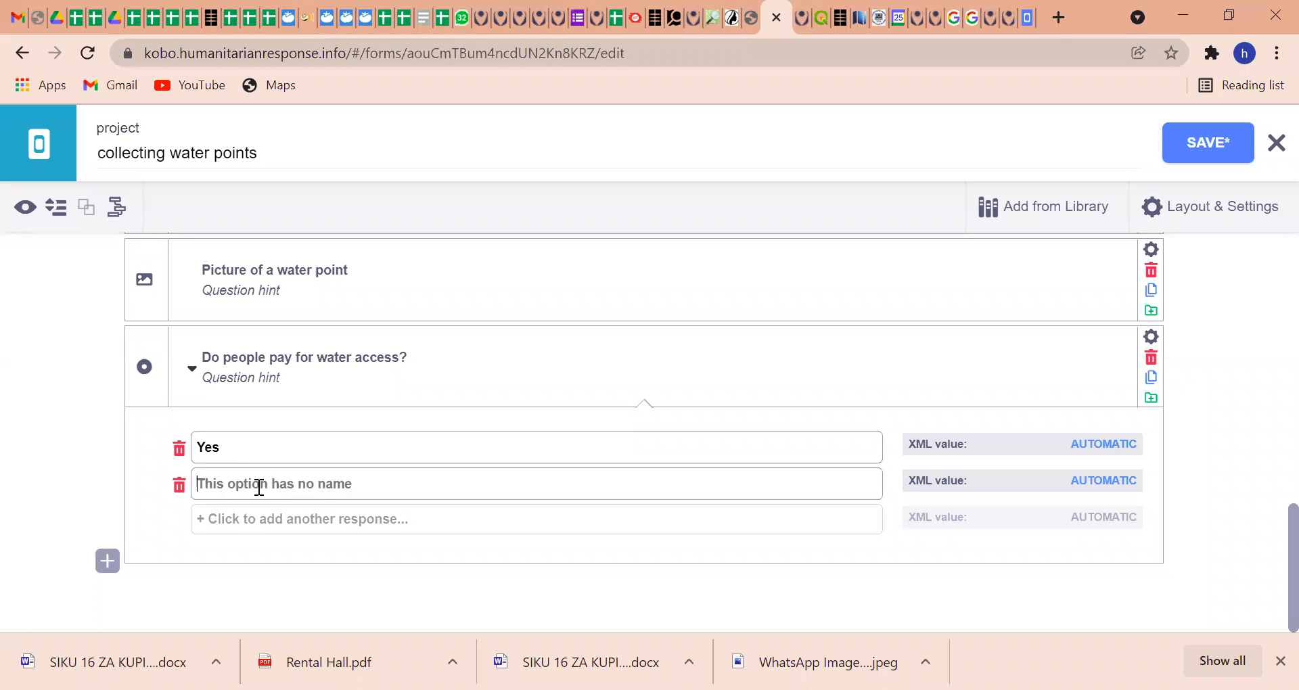
type("No")
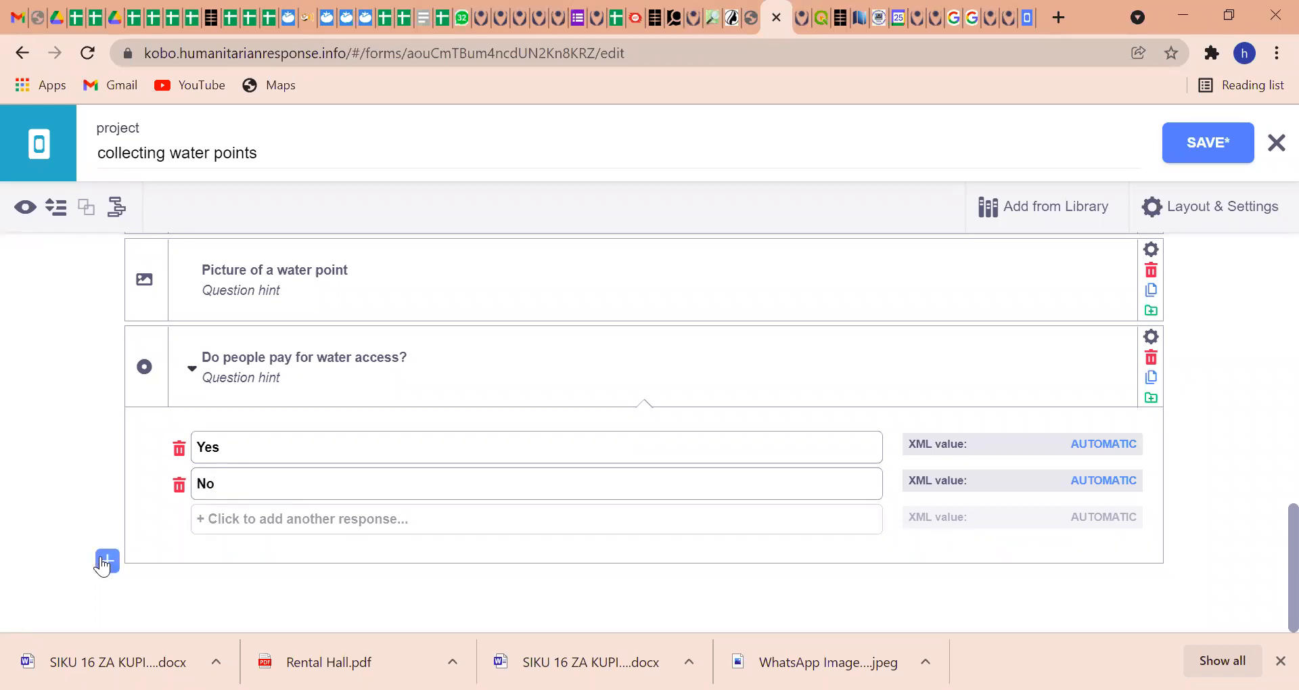
scroll(100, 556, "down", 1)
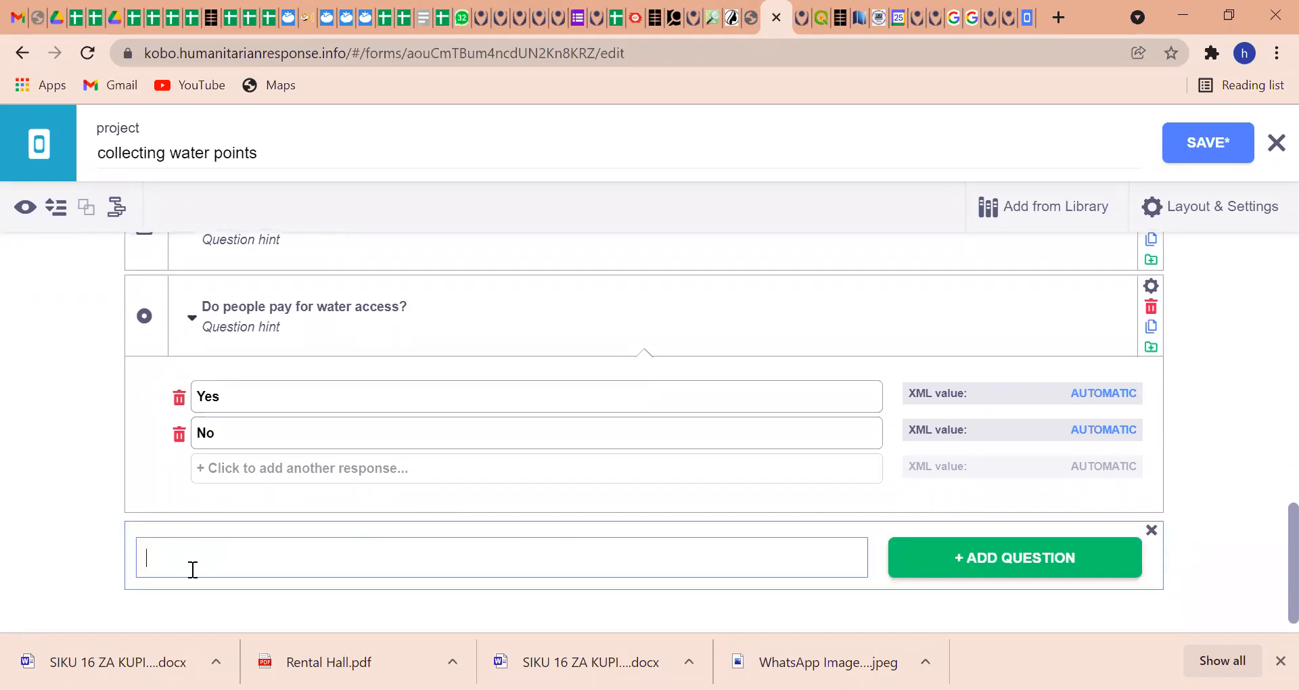
Step: Add a Number question labelled "How much per month?" below the payment question
type("How muche")
key("BackSpace")
key("BackSpace")
type("per")
type("month")
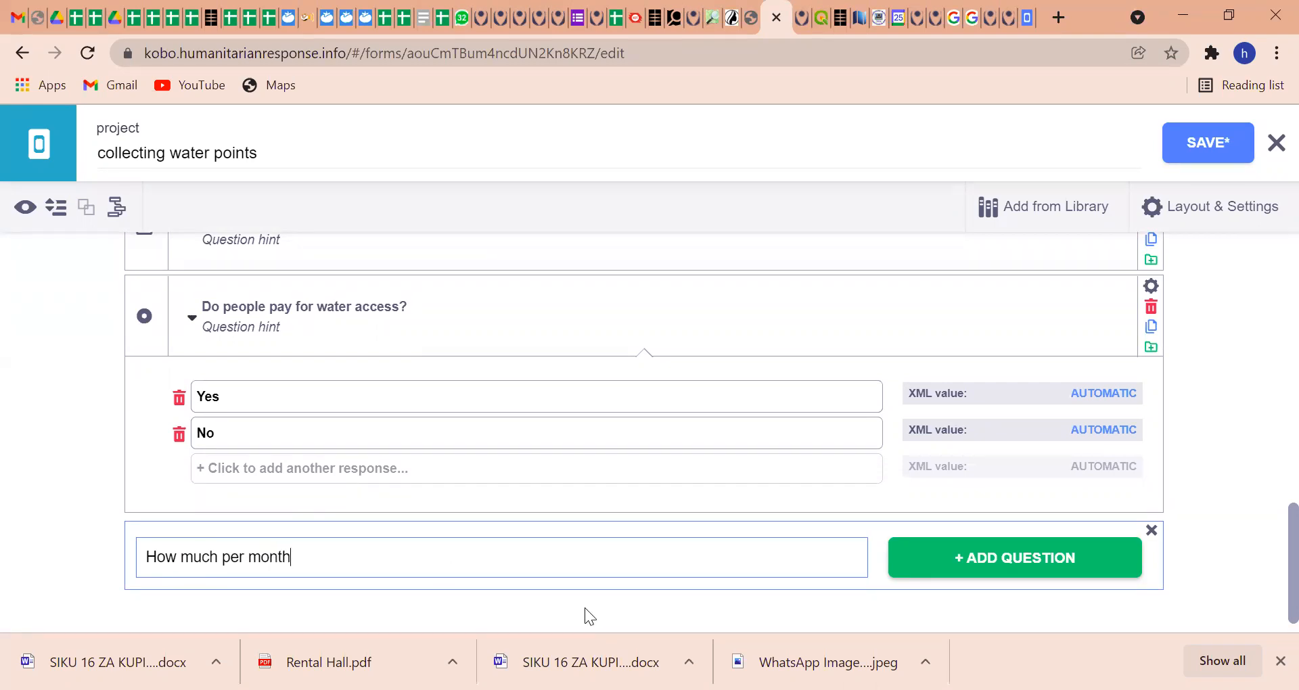
type("?")
left_click(936, 564)
scroll(417, 479, "down", 3)
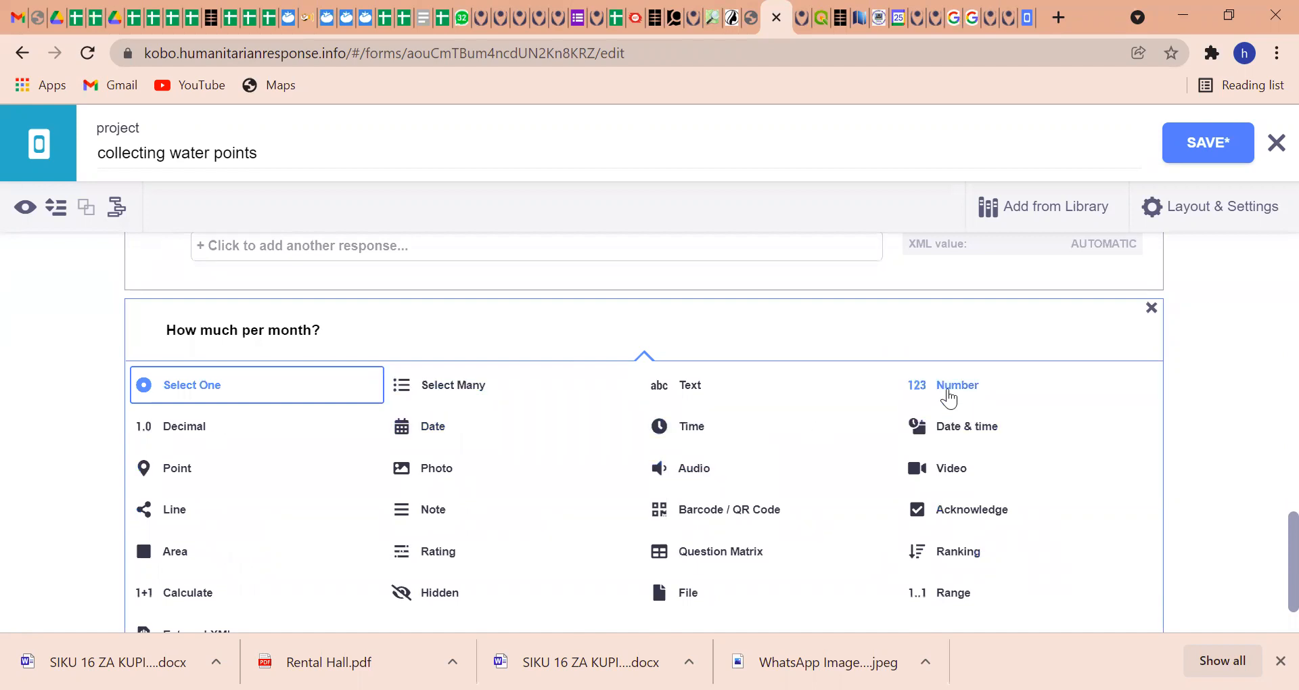
left_click(951, 387)
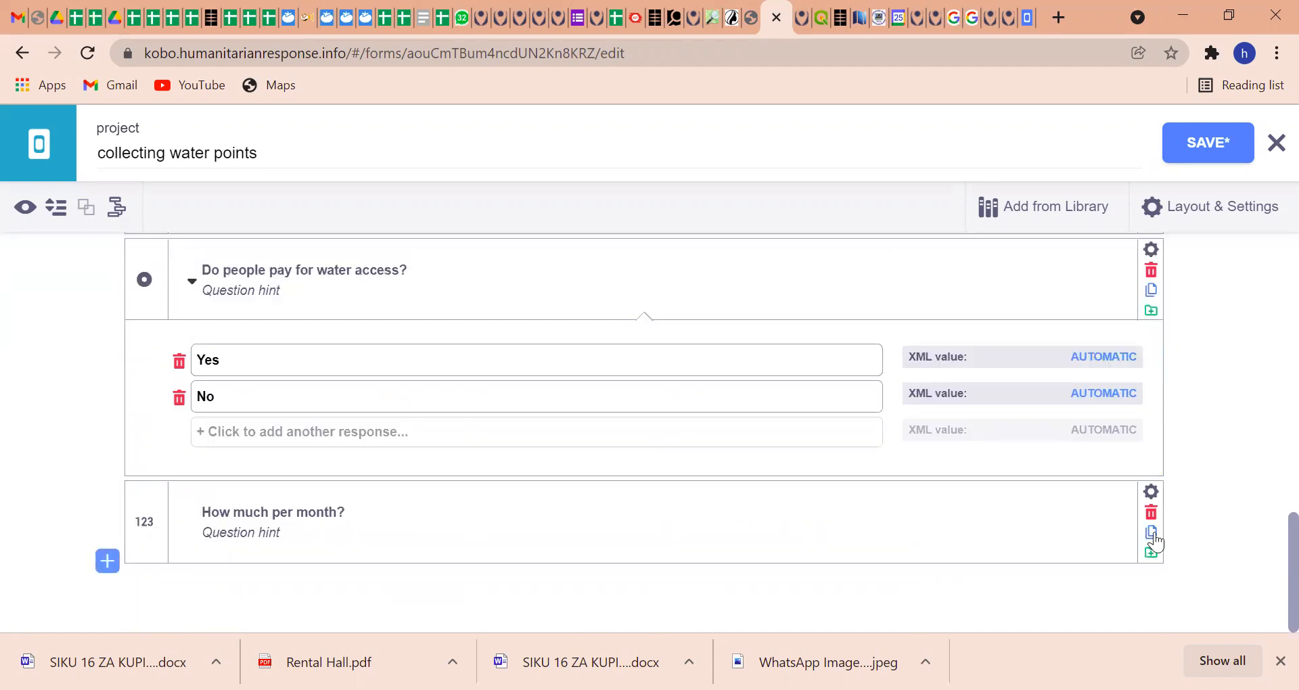
Step: Set skip logic on the monthly cost question so it displays only if "Do people pay for water access?" = Yes, and save the form
left_click(1152, 497)
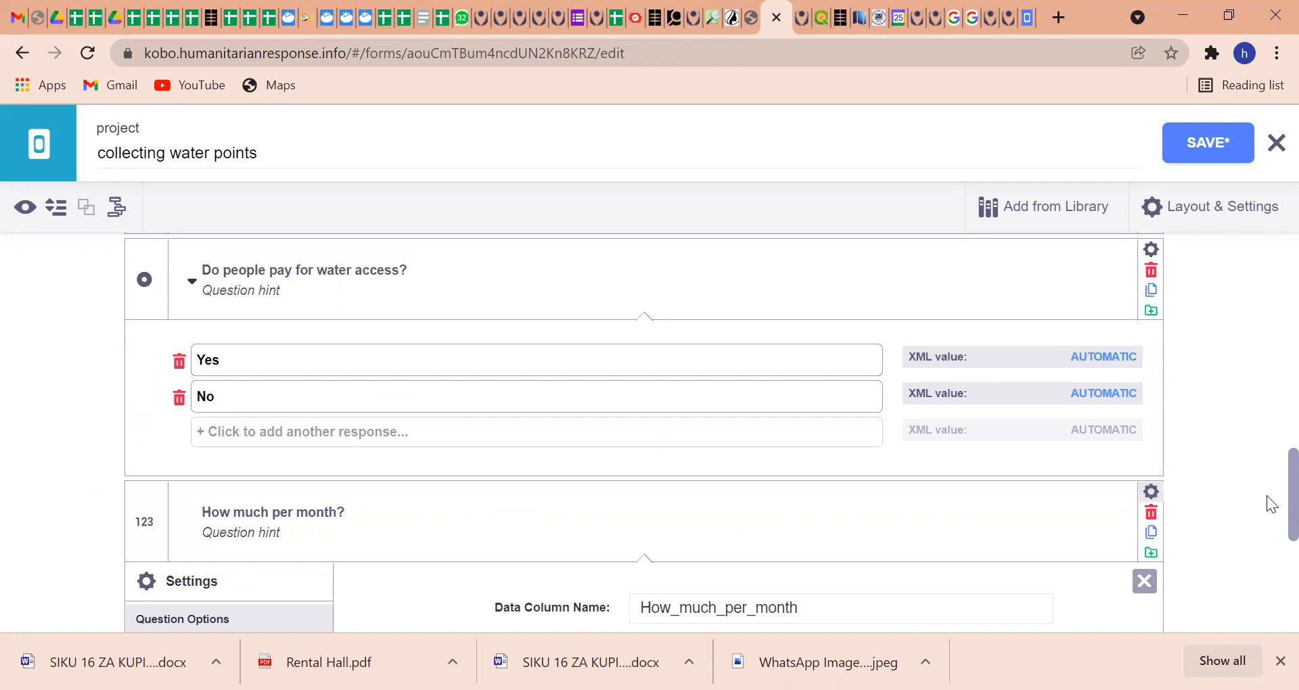
scroll(1268, 565, "down", 5)
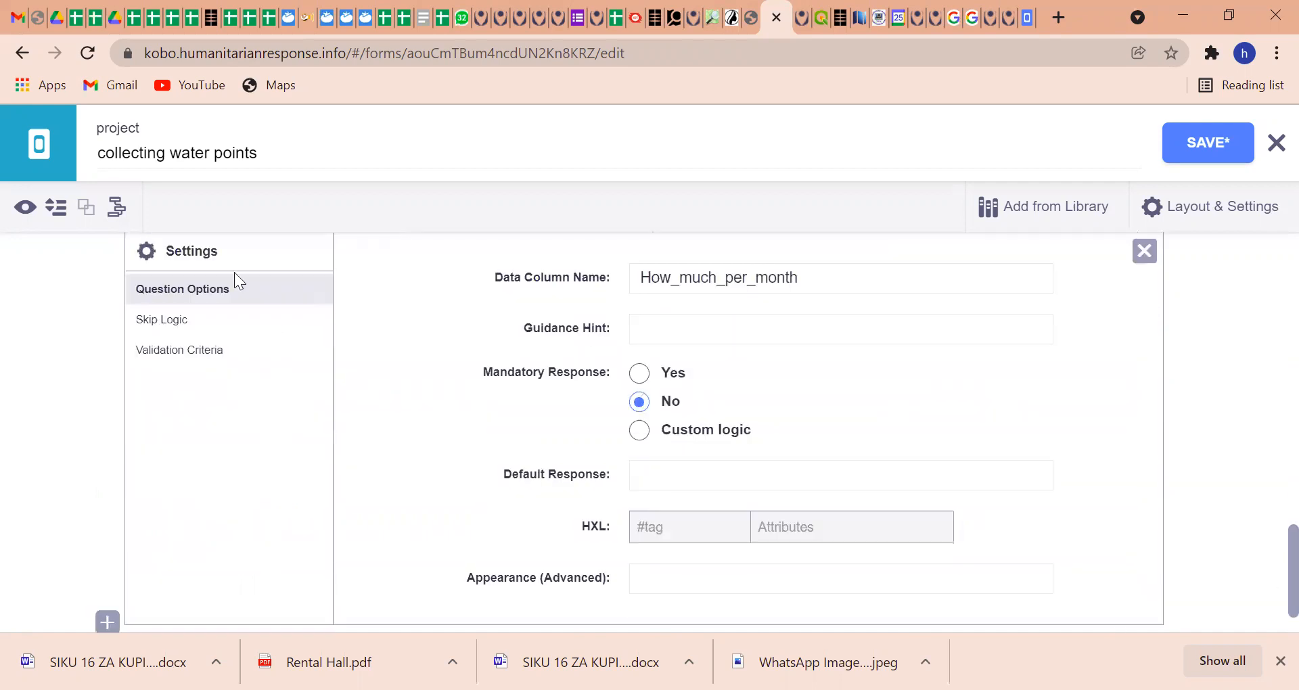
left_click(146, 320)
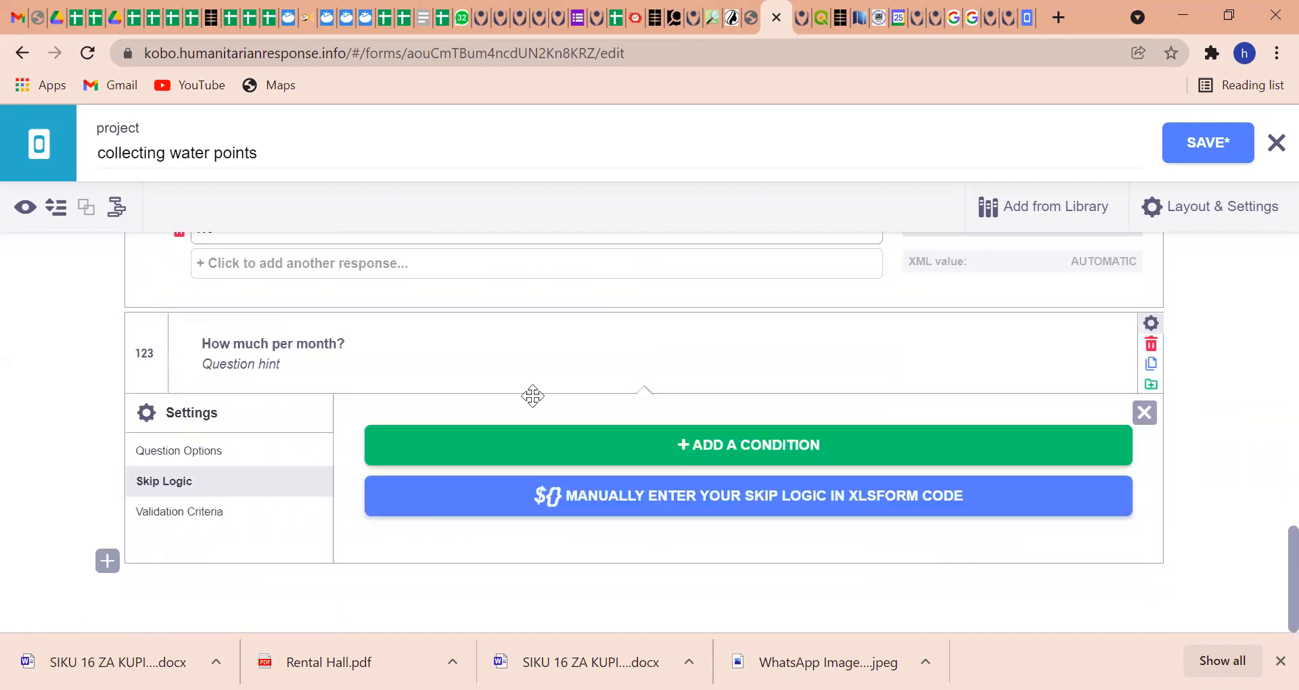
left_click(546, 444)
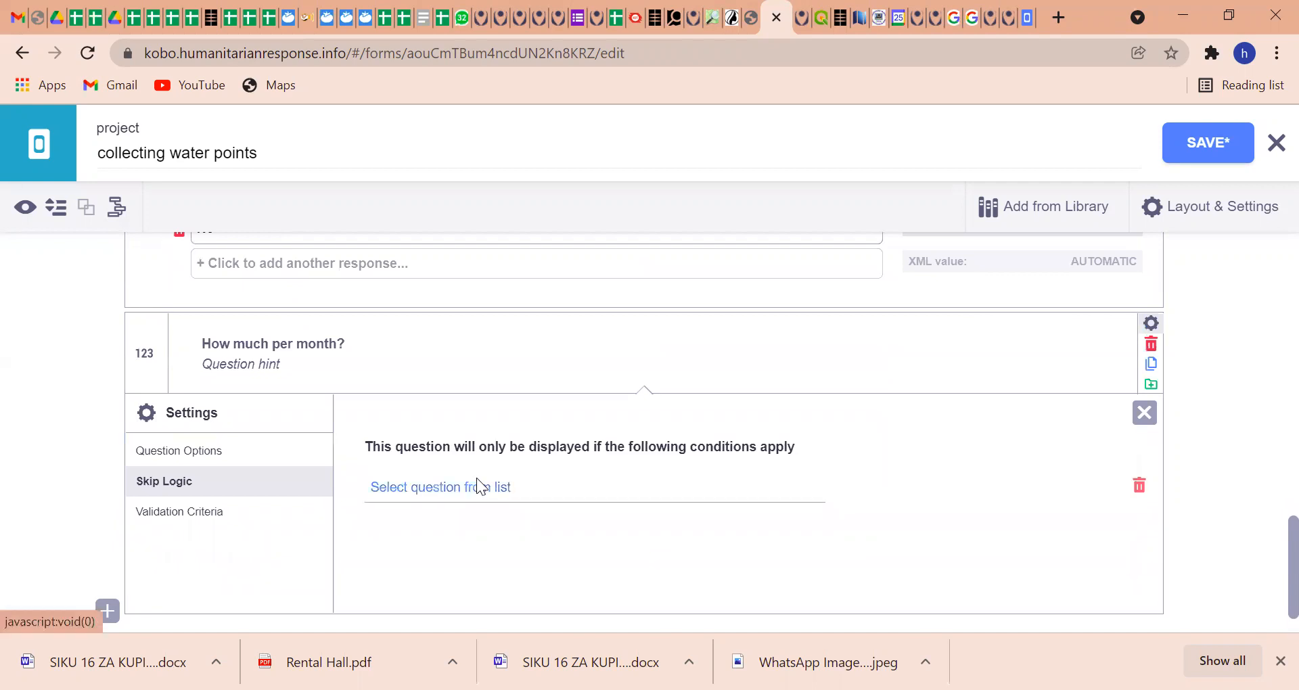
left_click(451, 490)
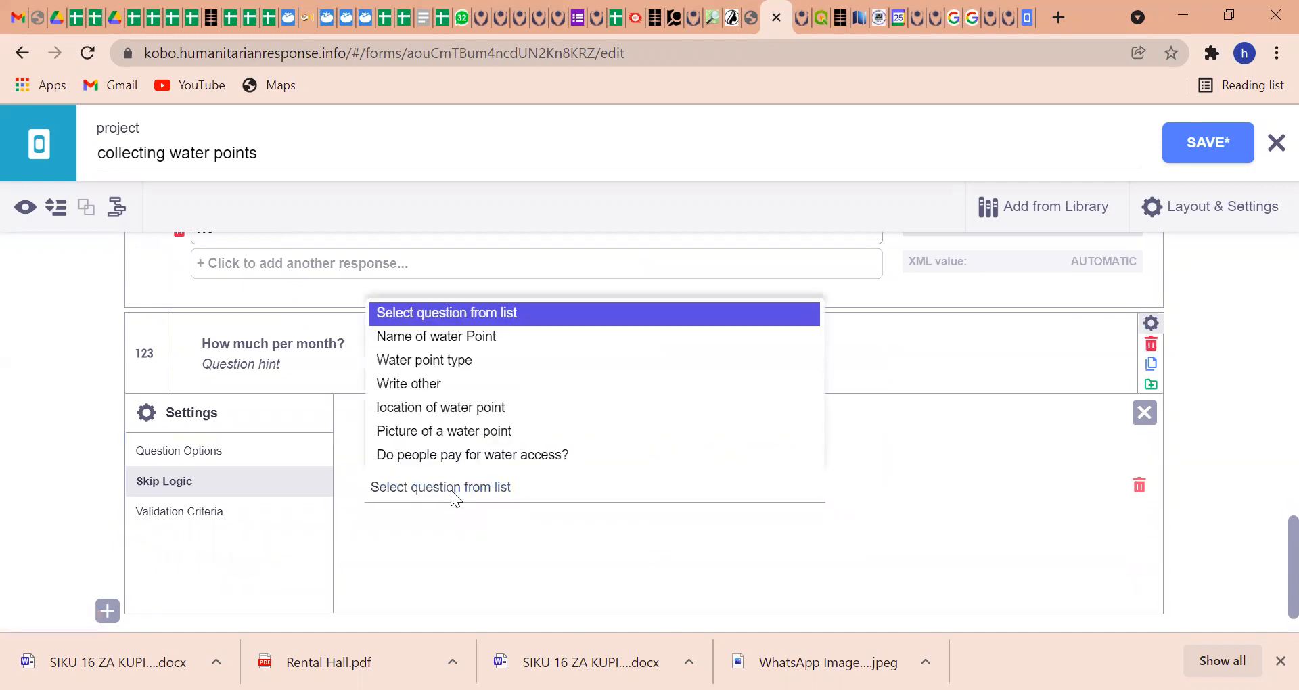
left_click(435, 458)
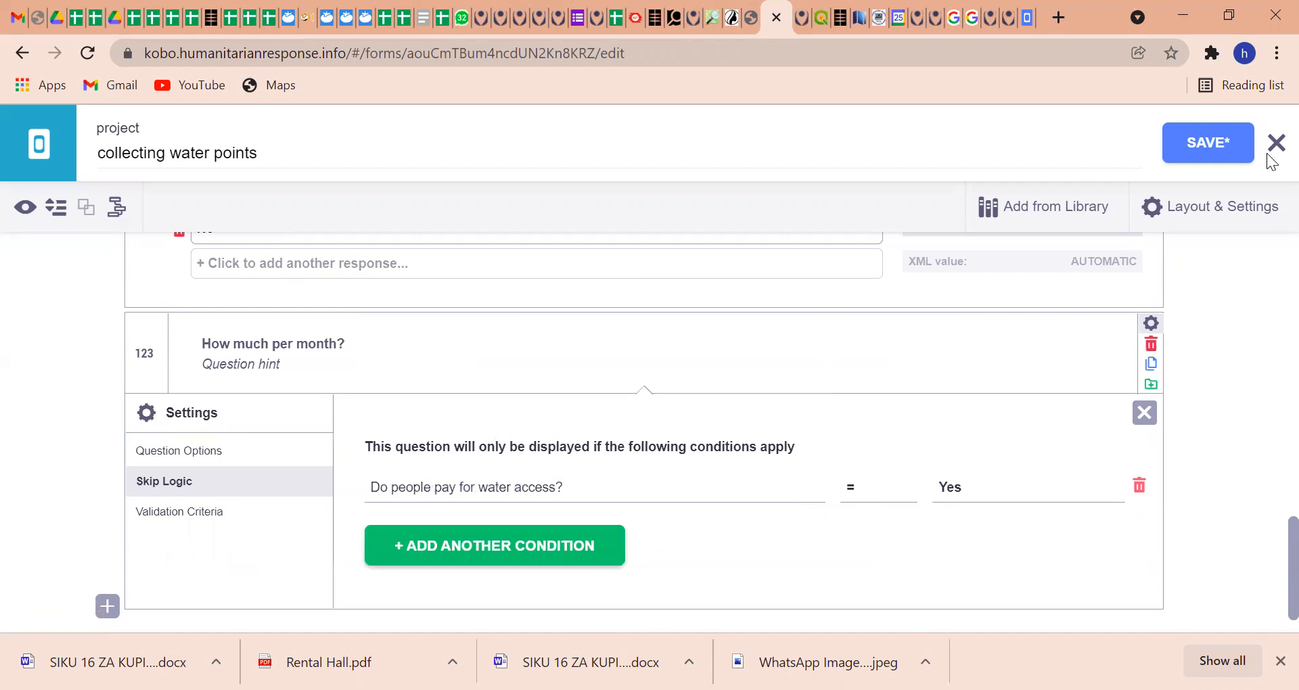
left_click(1199, 158)
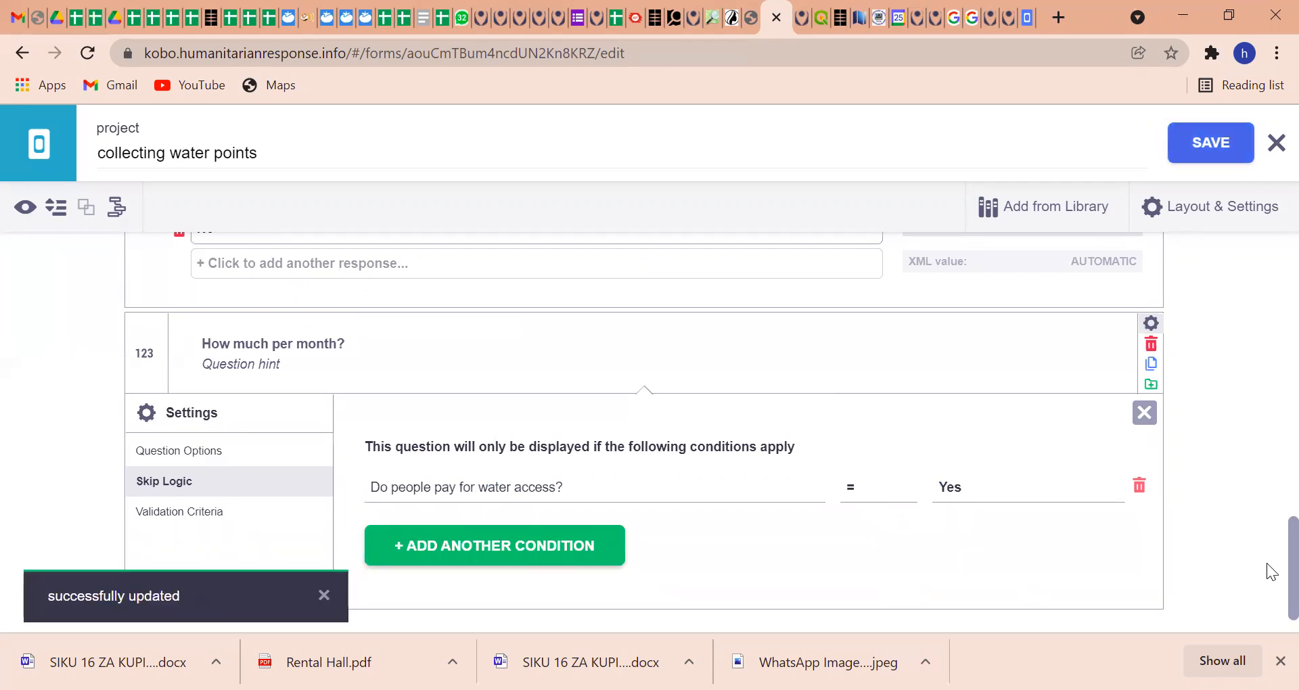
Step: Review the form's questions, response options and skip logic conditions, from the water point type to the monthly cost question
left_click_drag(1268, 564, 1267, 628)
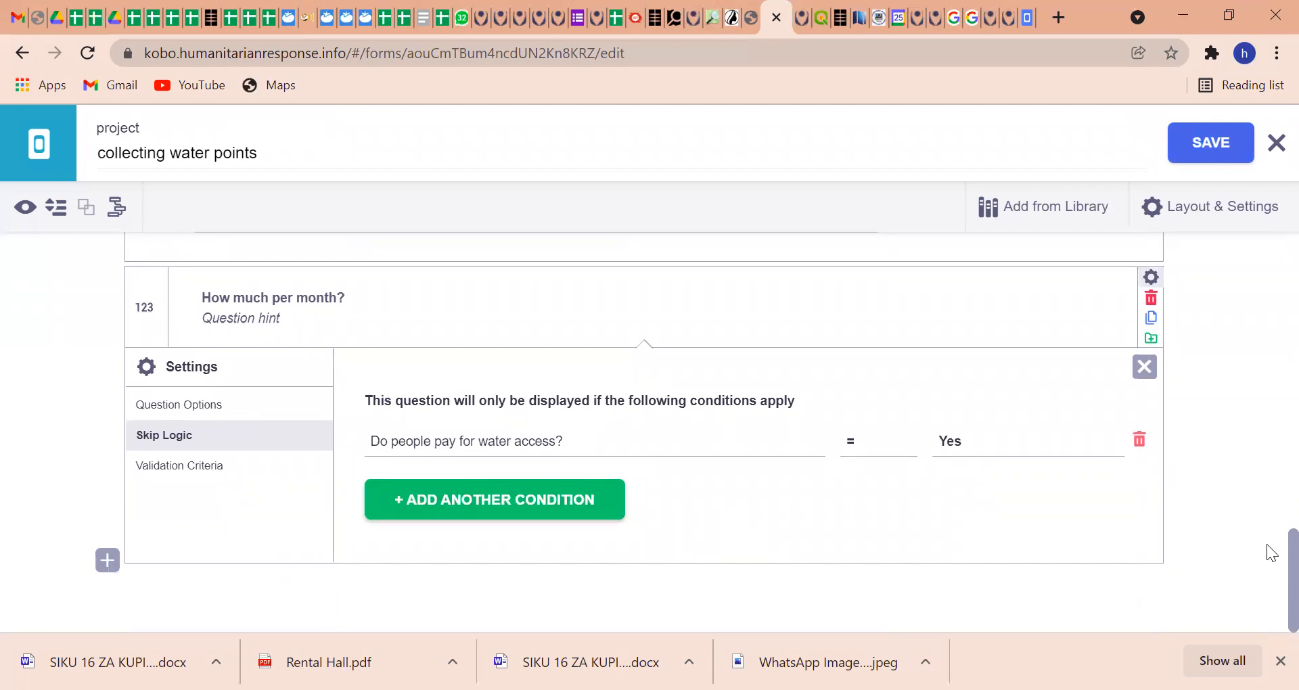
scroll(1270, 528, "up", 4)
scroll(1270, 467, "up", 8)
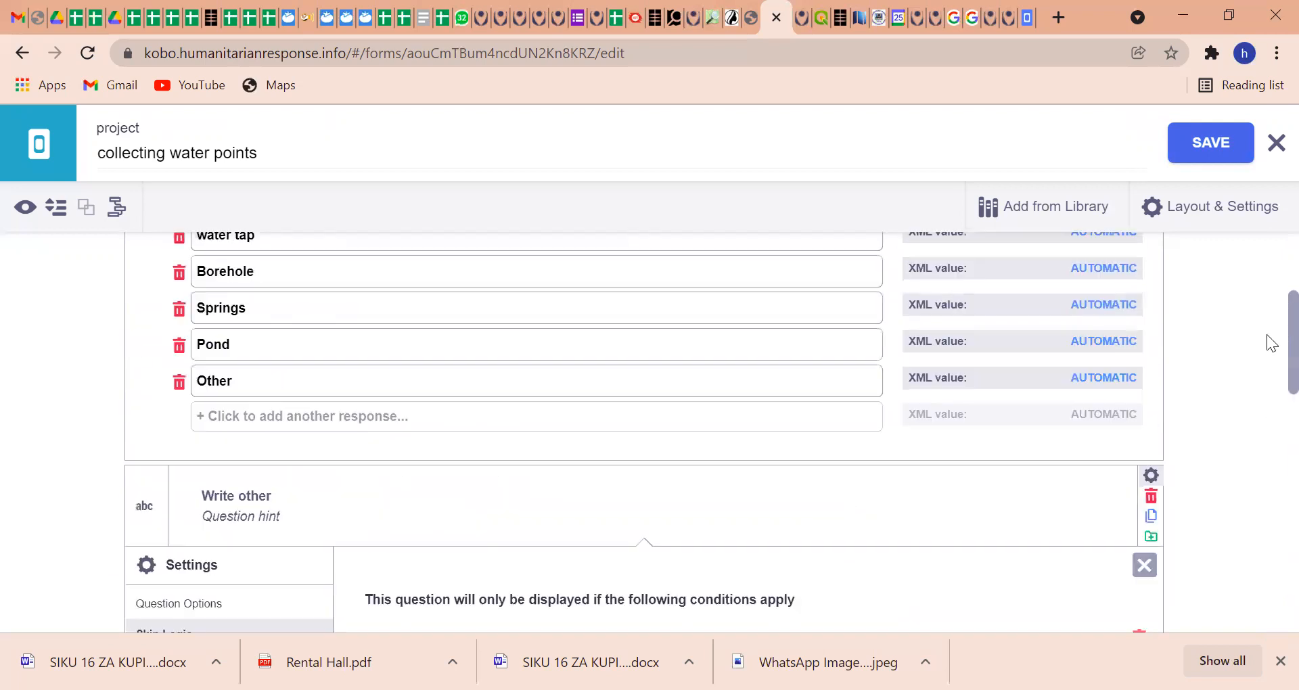
scroll(1271, 400, "down", 6)
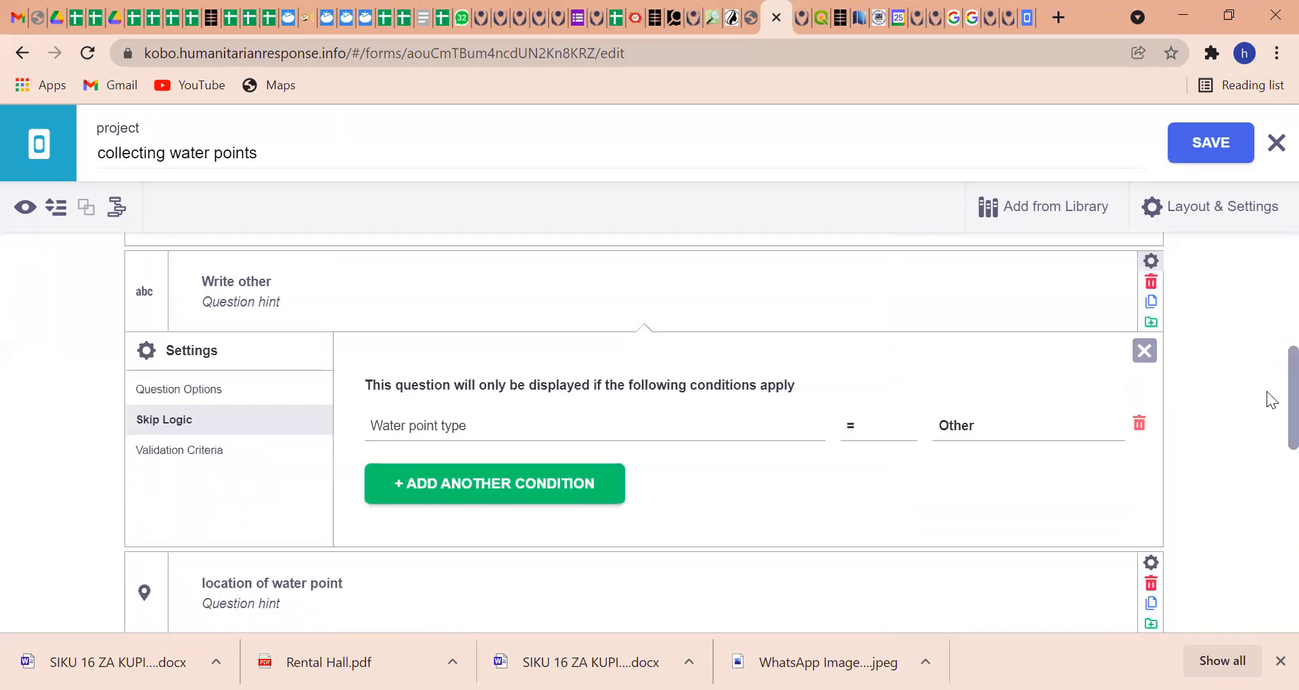
scroll(1270, 420, "down", 6)
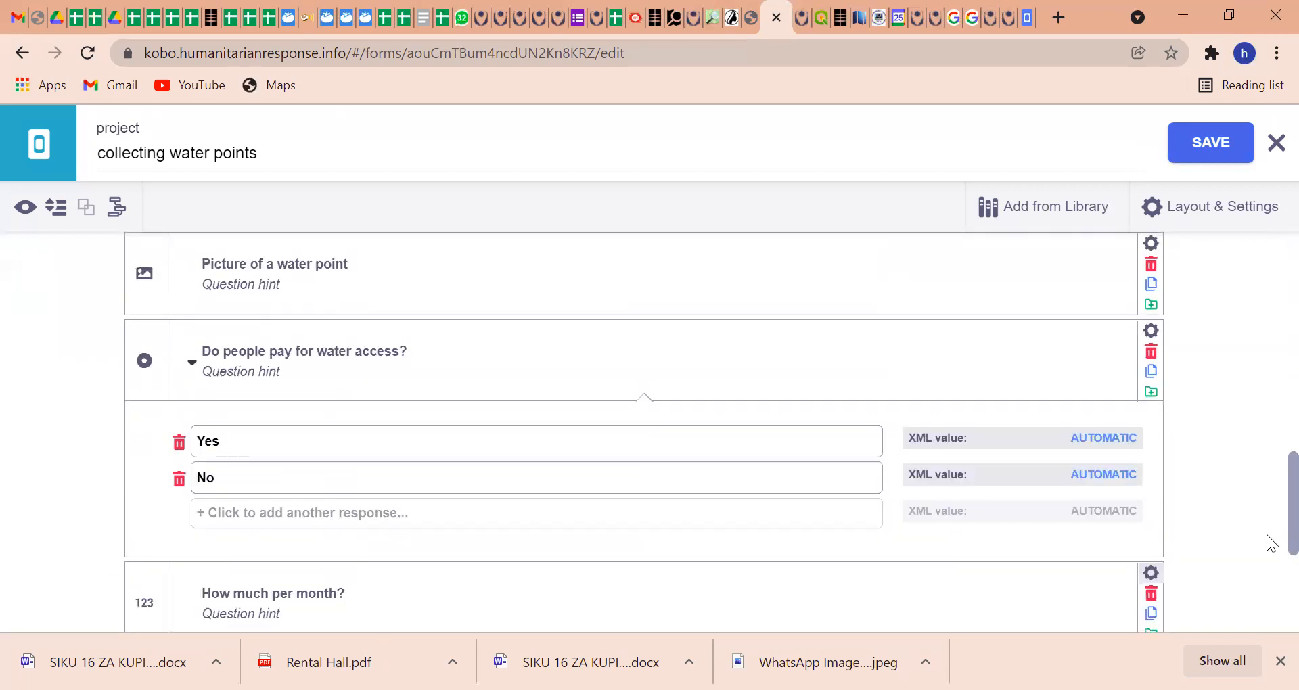
scroll(1268, 541, "down", 4)
scroll(1268, 575, "up", 3)
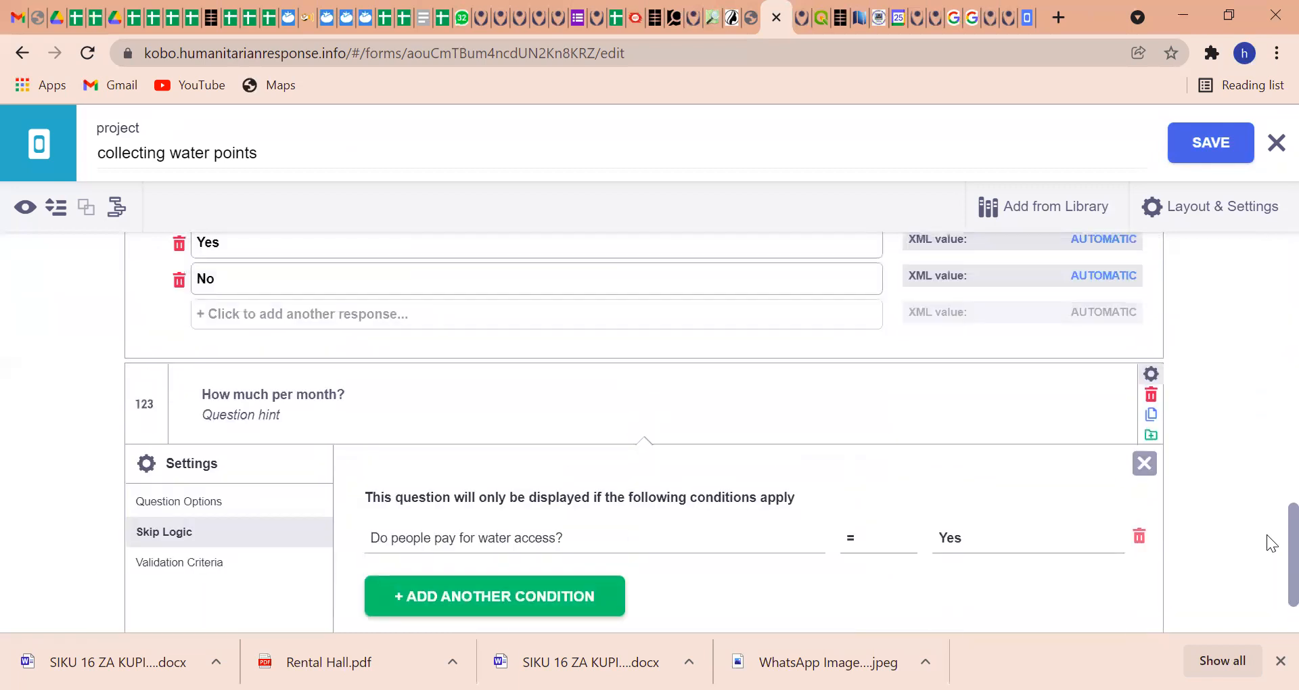
scroll(1269, 440, "up", 9)
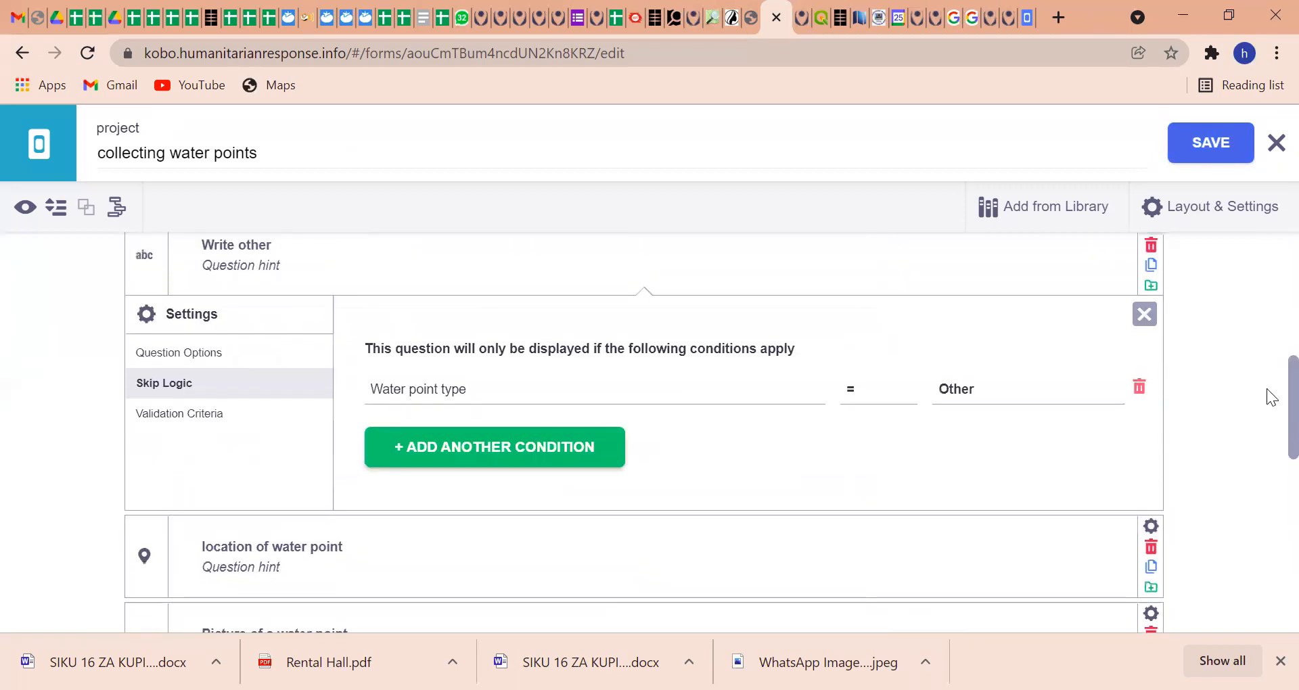
scroll(1270, 364, "up", 5)
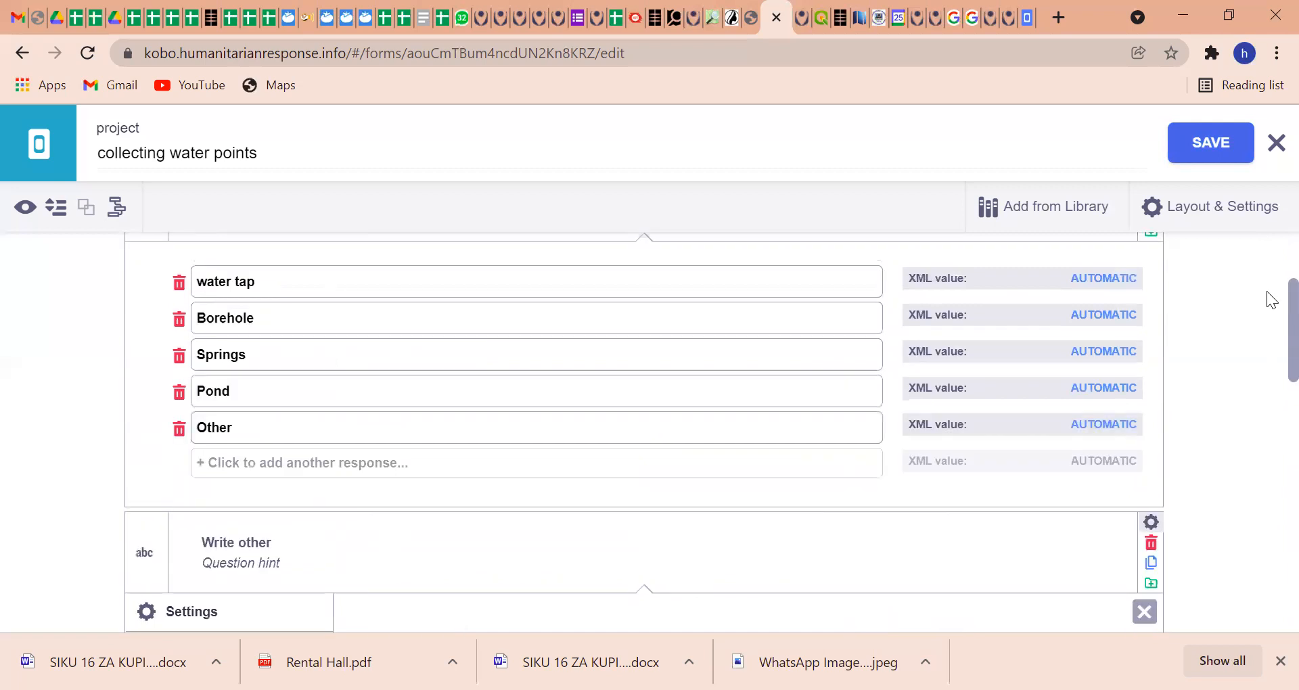
scroll(1269, 406, "down", 14)
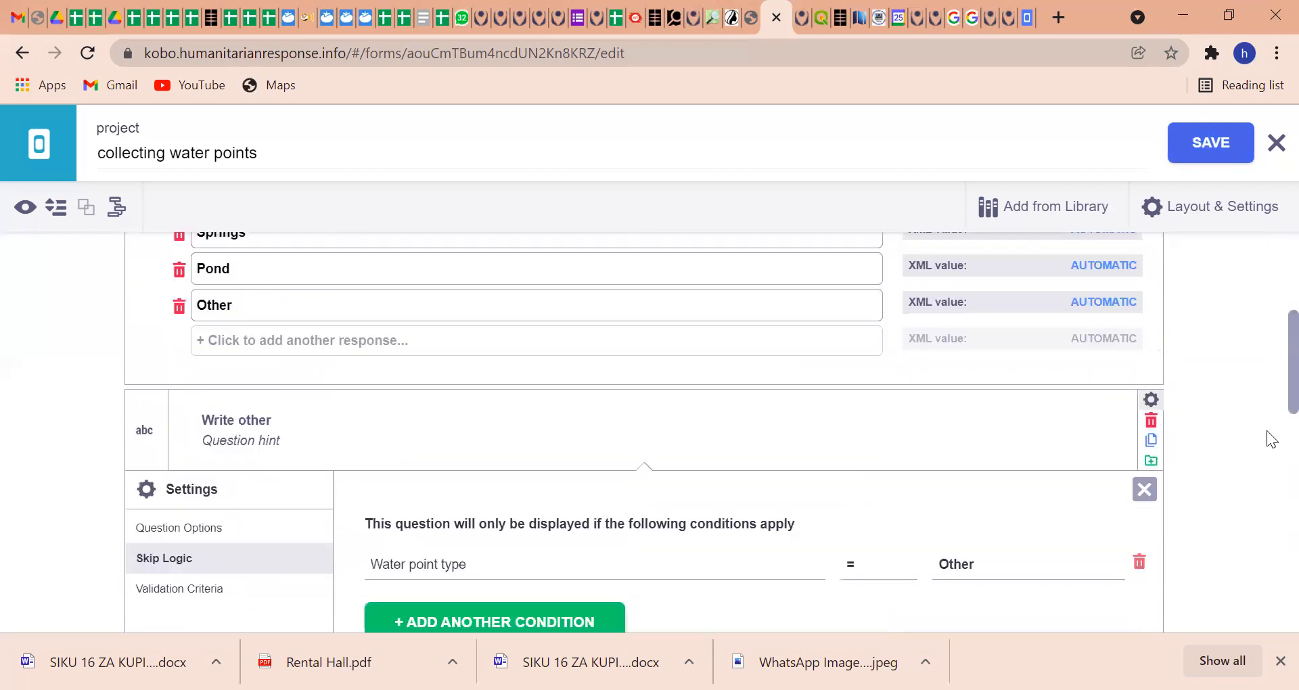
scroll(1270, 541, "down", 5)
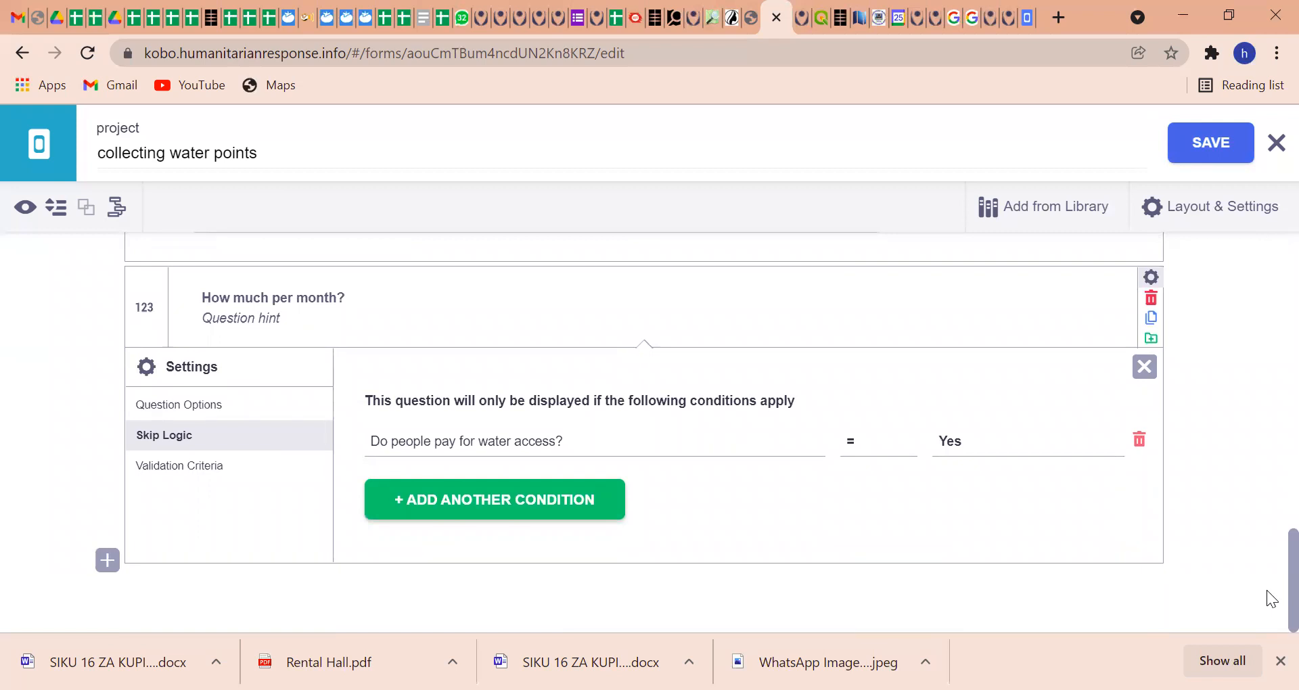
Step: Save the form again and return to the project list
left_click(1210, 152)
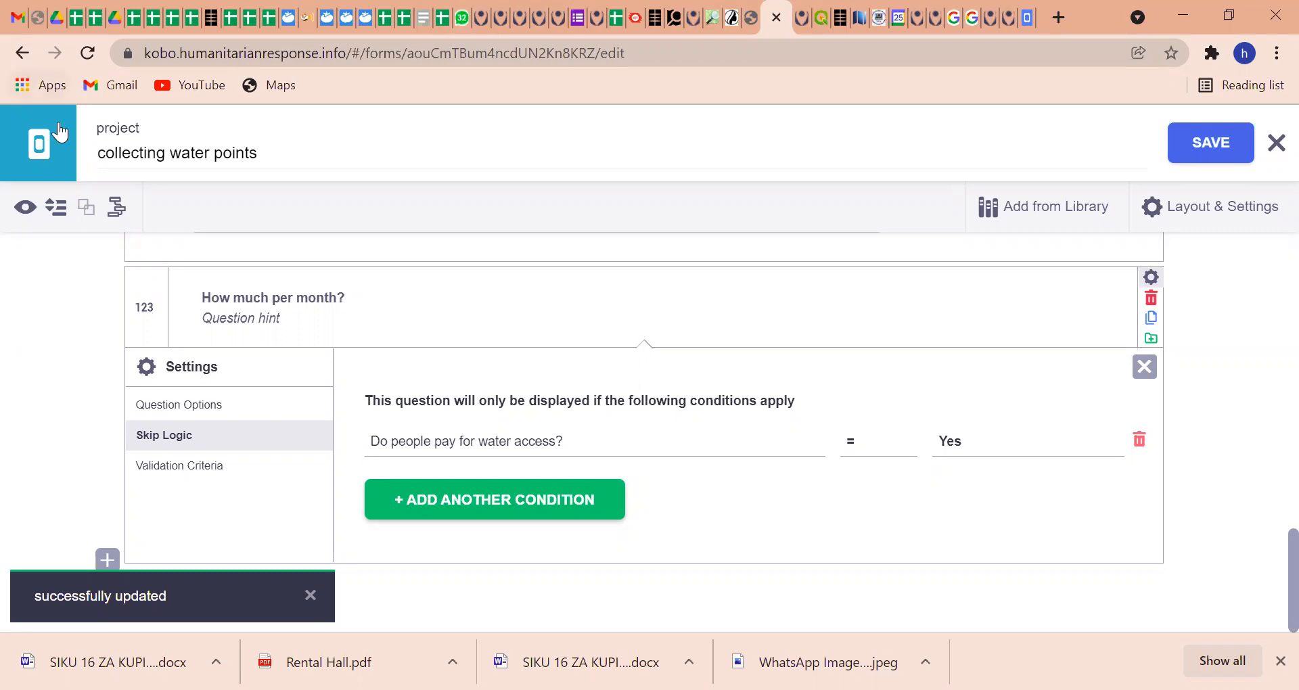
left_click(27, 150)
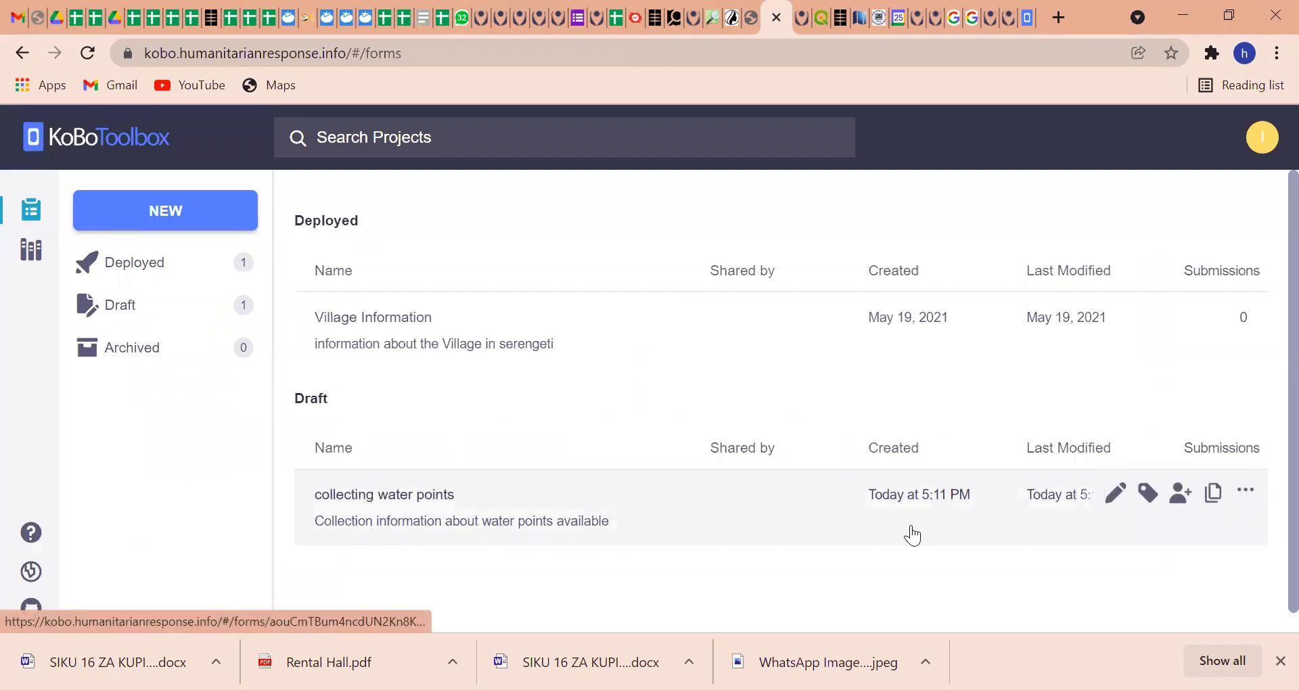
Step: Set the default language of the "collecting water points" project to English with the code en
left_click(1252, 494)
left_click(1156, 617)
left_click(431, 483)
type("English")
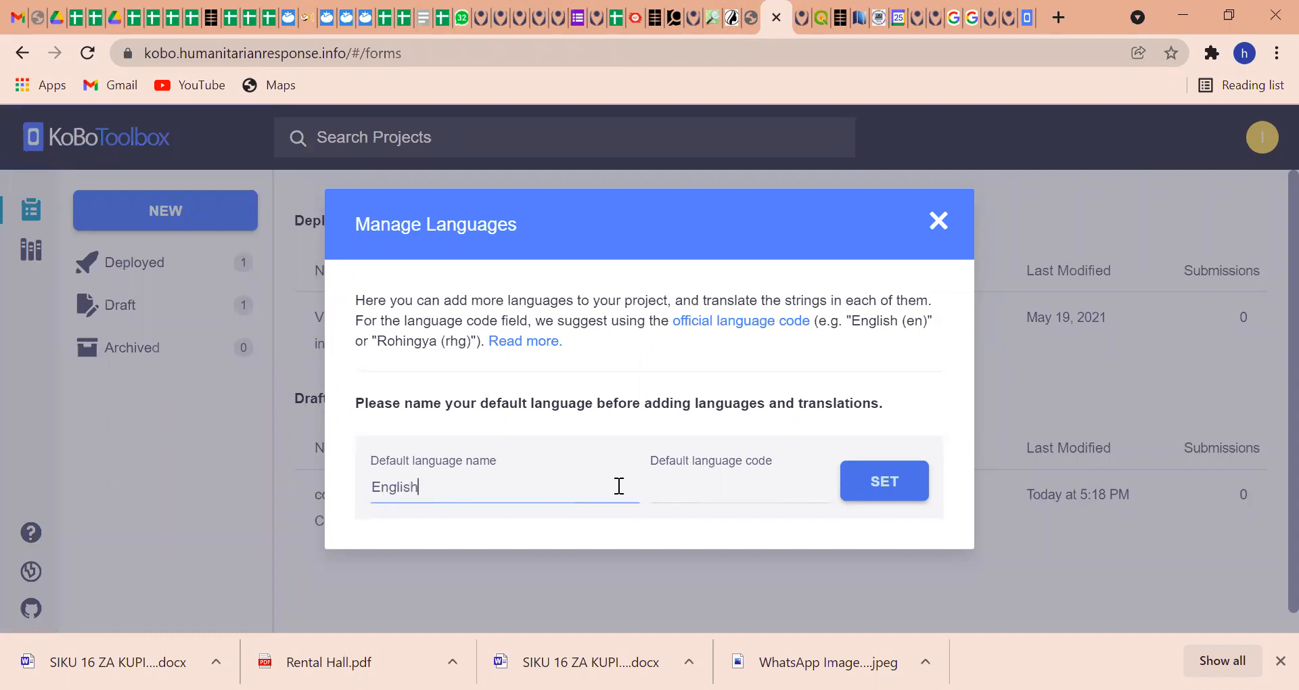
left_click(675, 488)
type("en")
left_click(885, 500)
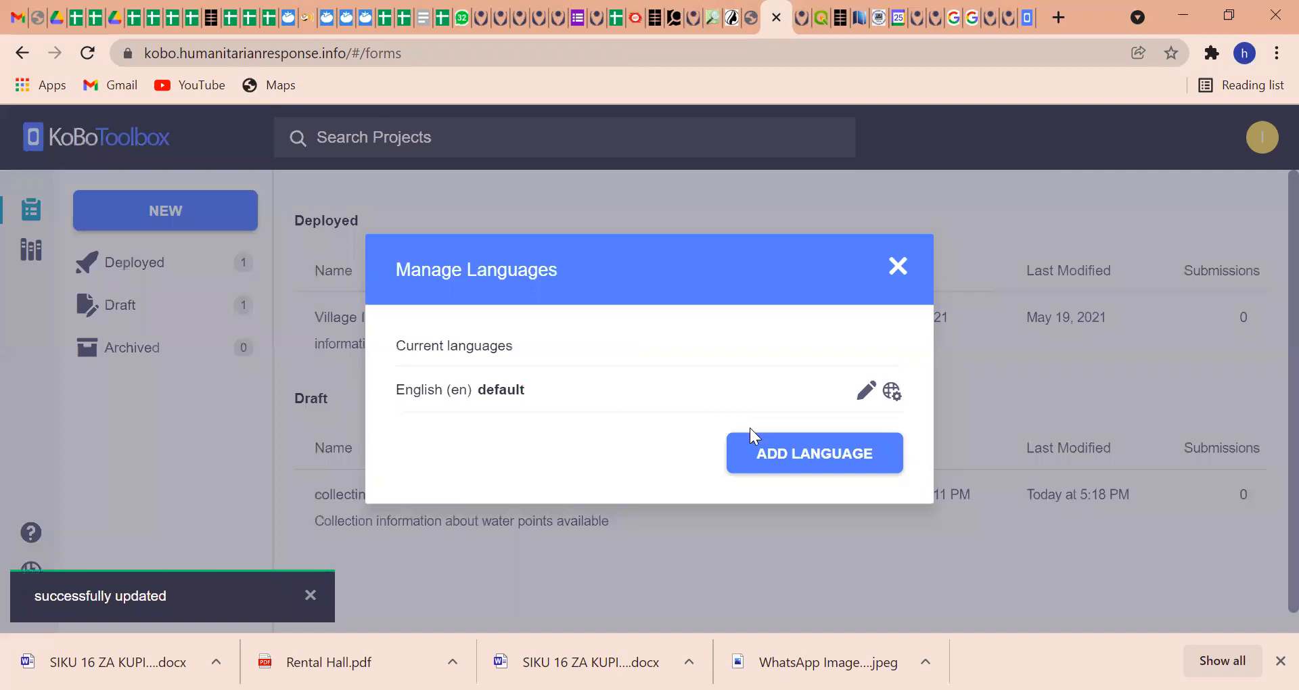
Step: Add Swahili with the language code sw as a second project language
left_click(791, 452)
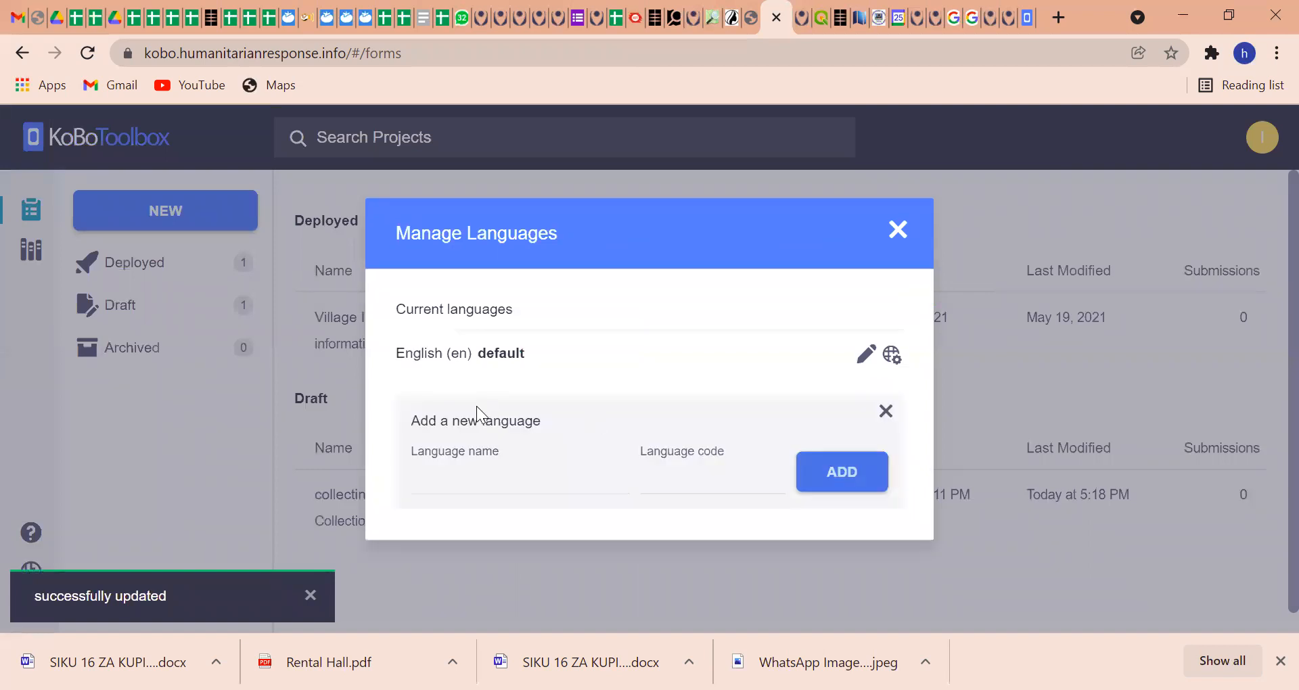
left_click(446, 468)
type("Swahili")
left_click(687, 484)
type("sw")
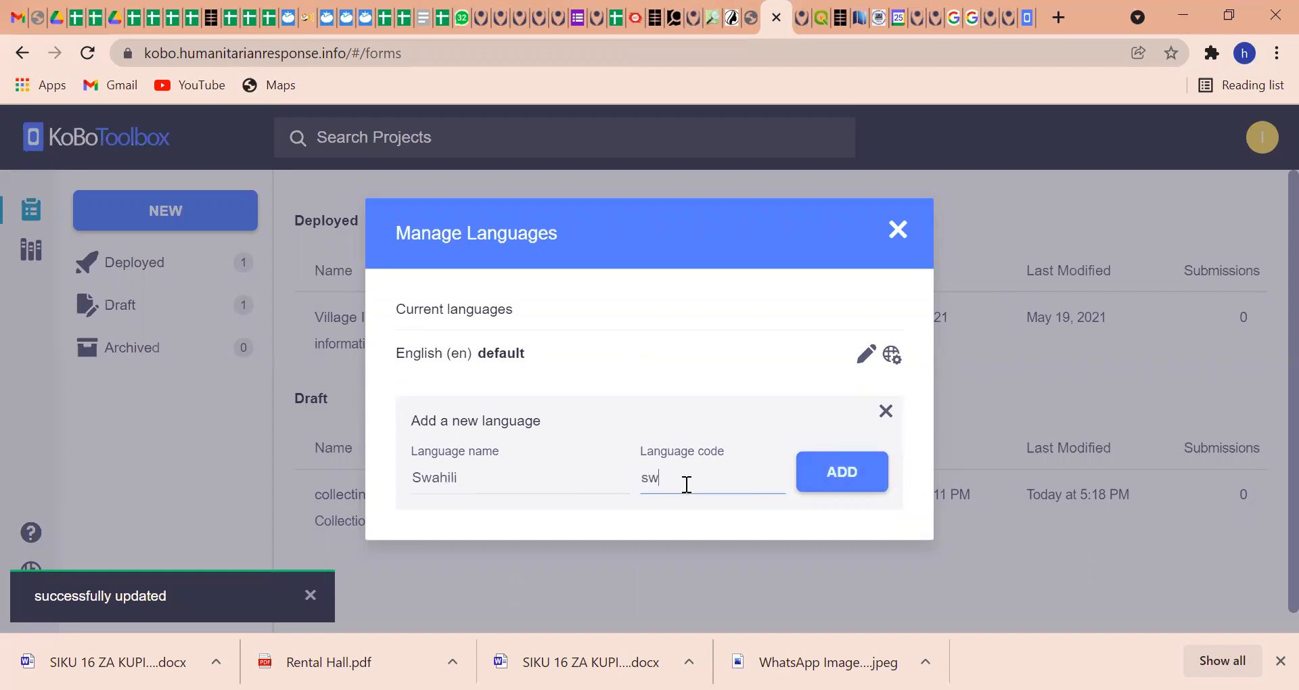
left_click(851, 477)
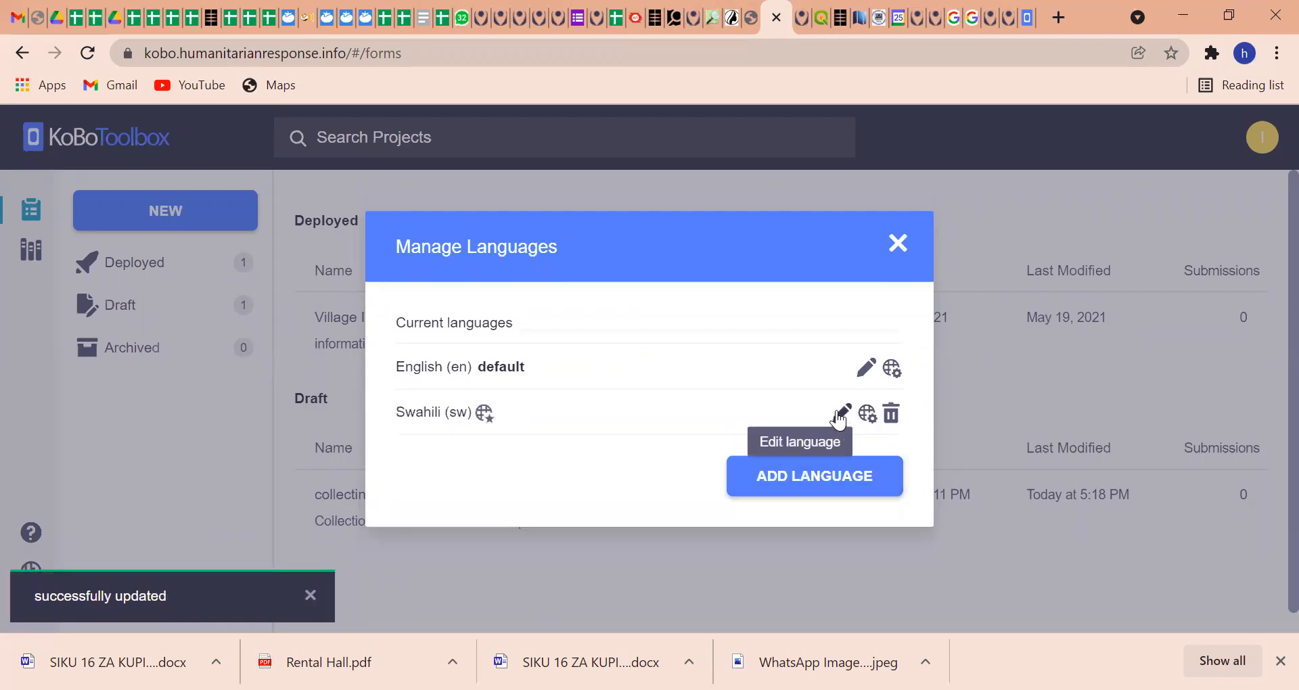
Step: Open the Swahili translations table and examine the original form strings listed for translation
left_click(841, 412)
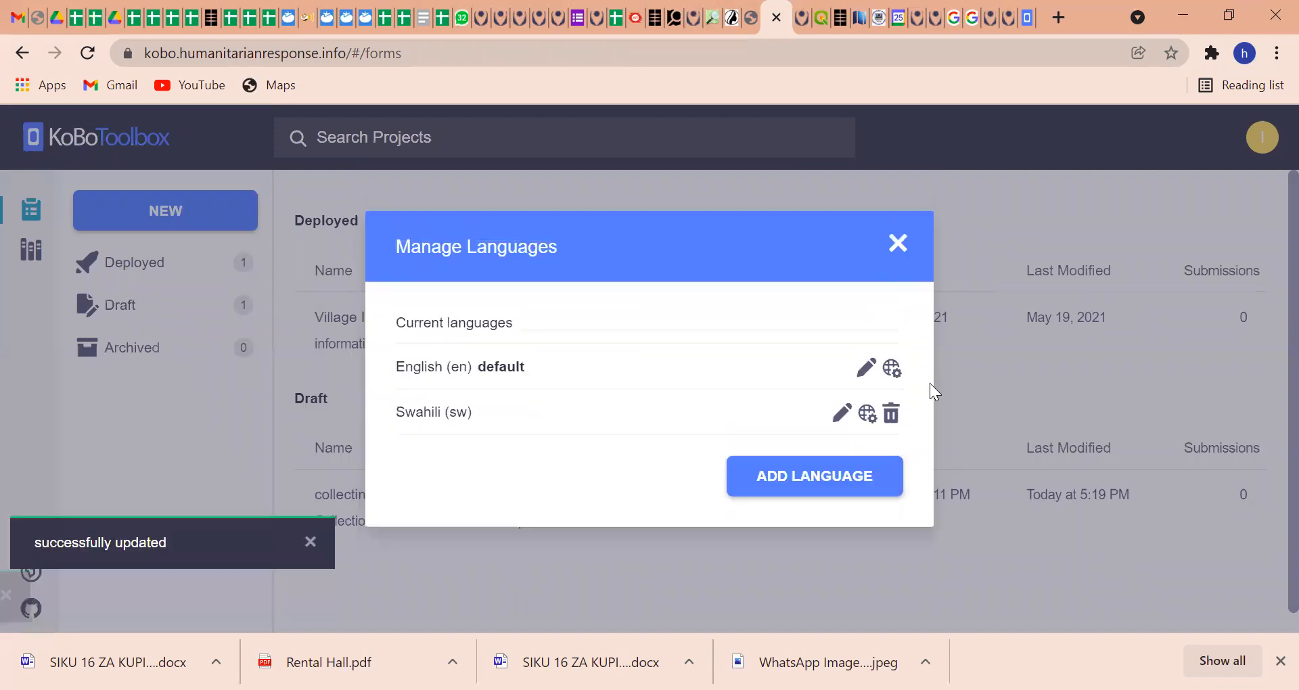
left_click(873, 414)
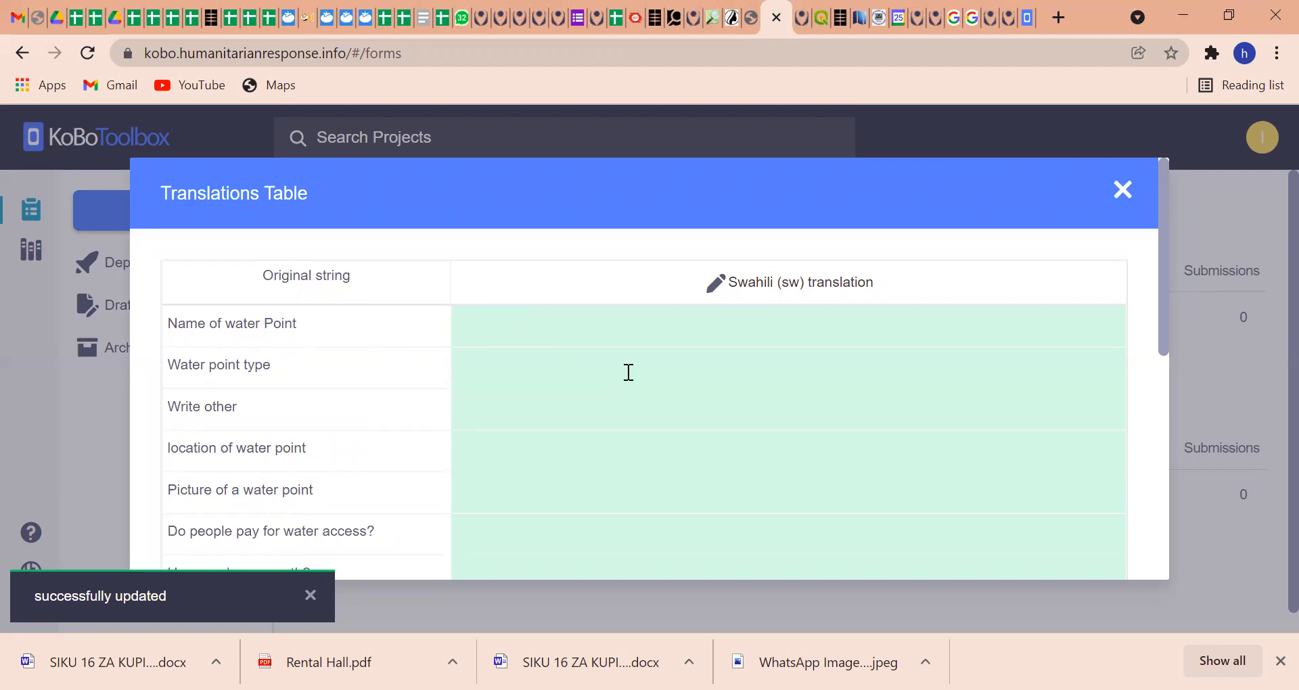
left_click_drag(1170, 336, 1162, 417)
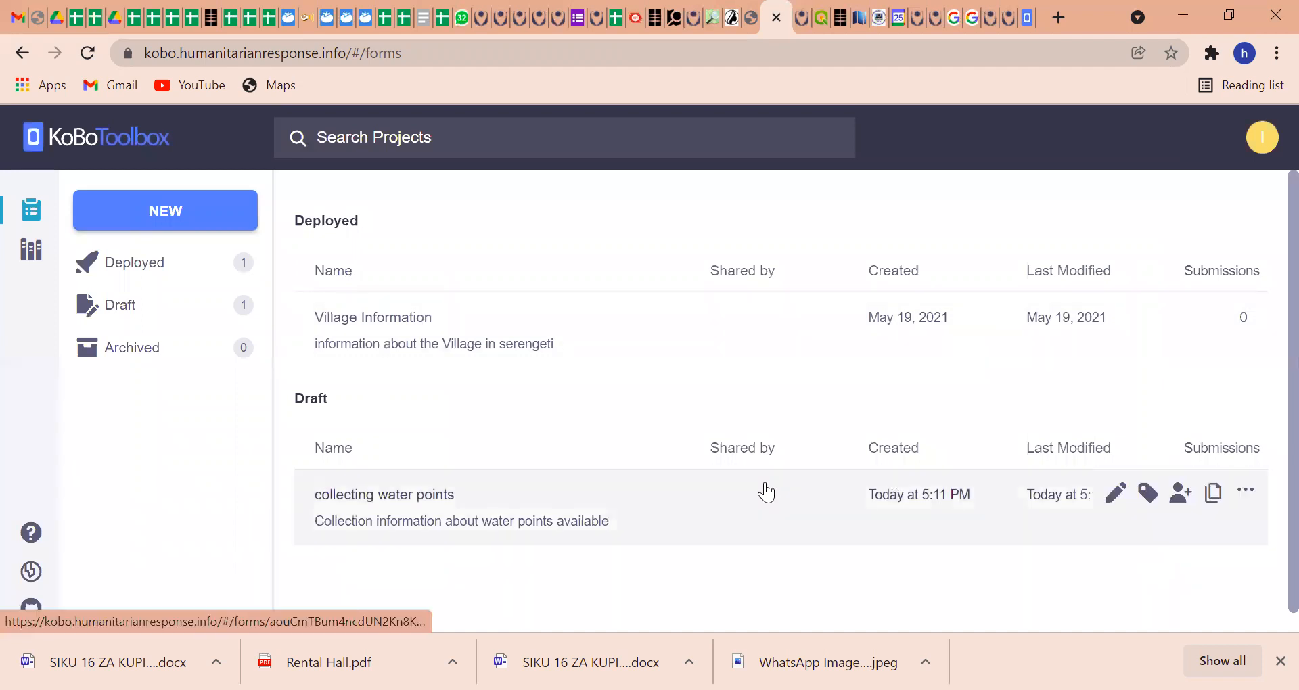
Step: Deploy the "collecting water points" draft project
left_click(1242, 499)
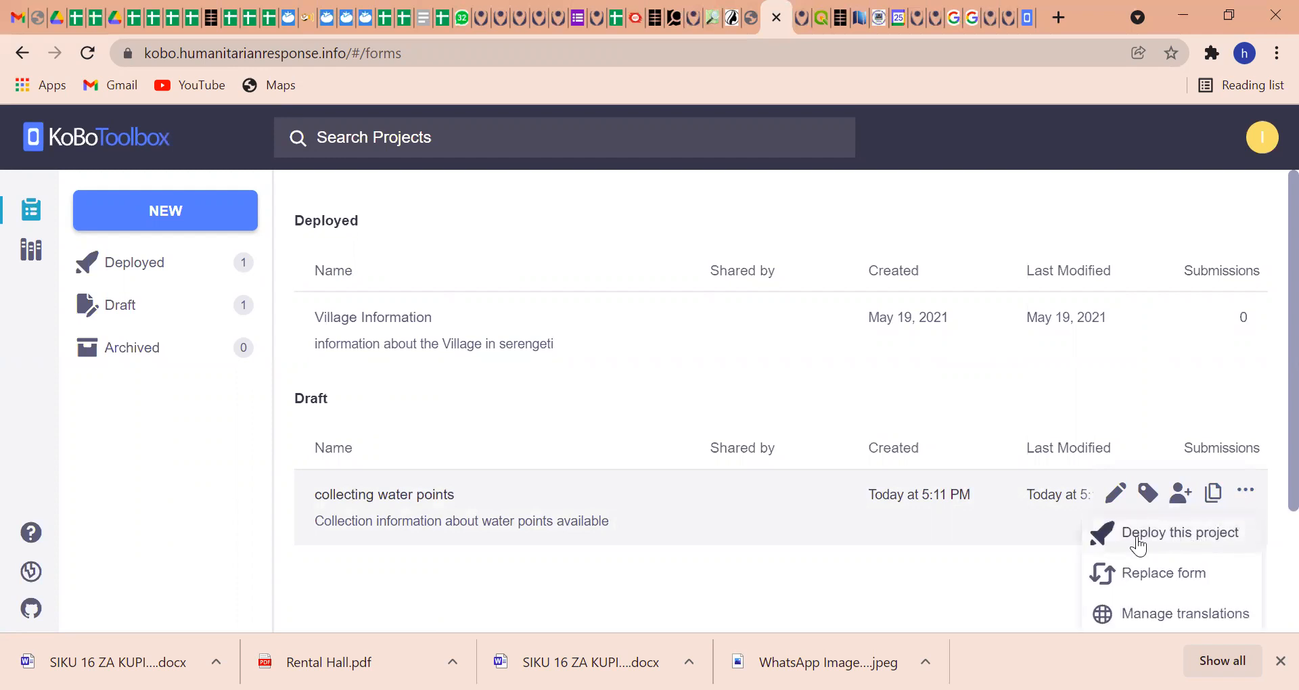
left_click(1161, 542)
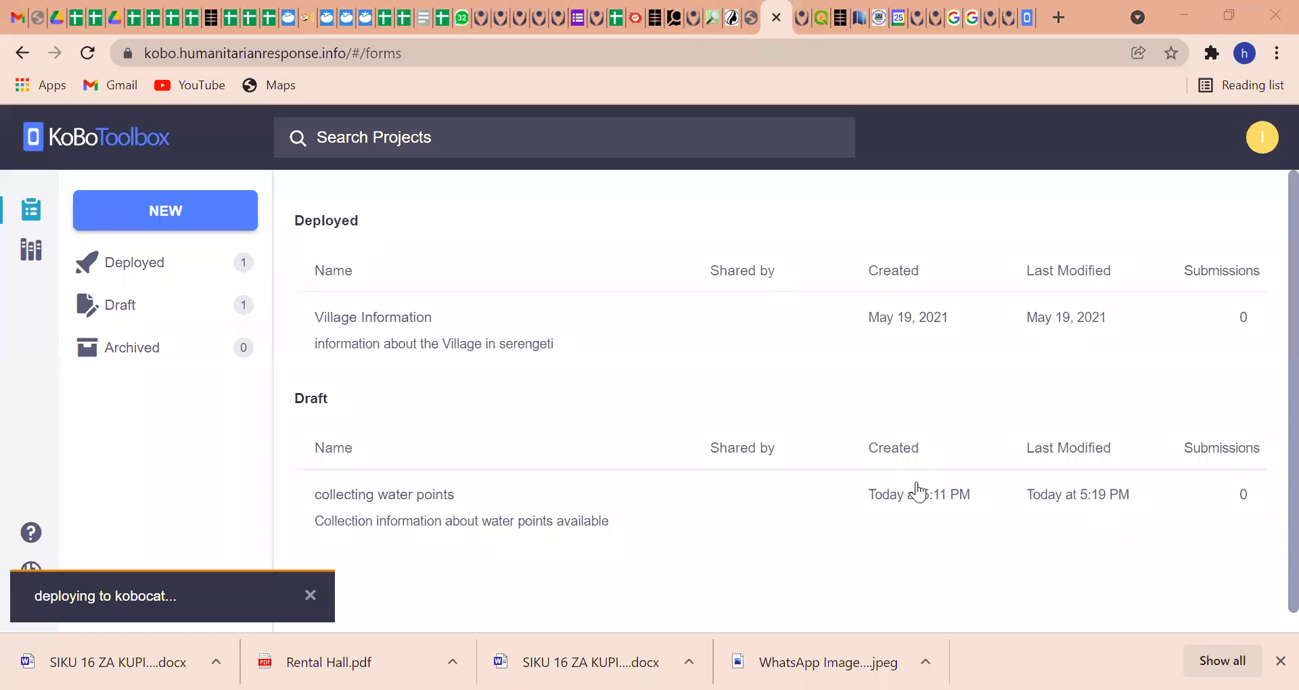
scroll(917, 490, "down", 1)
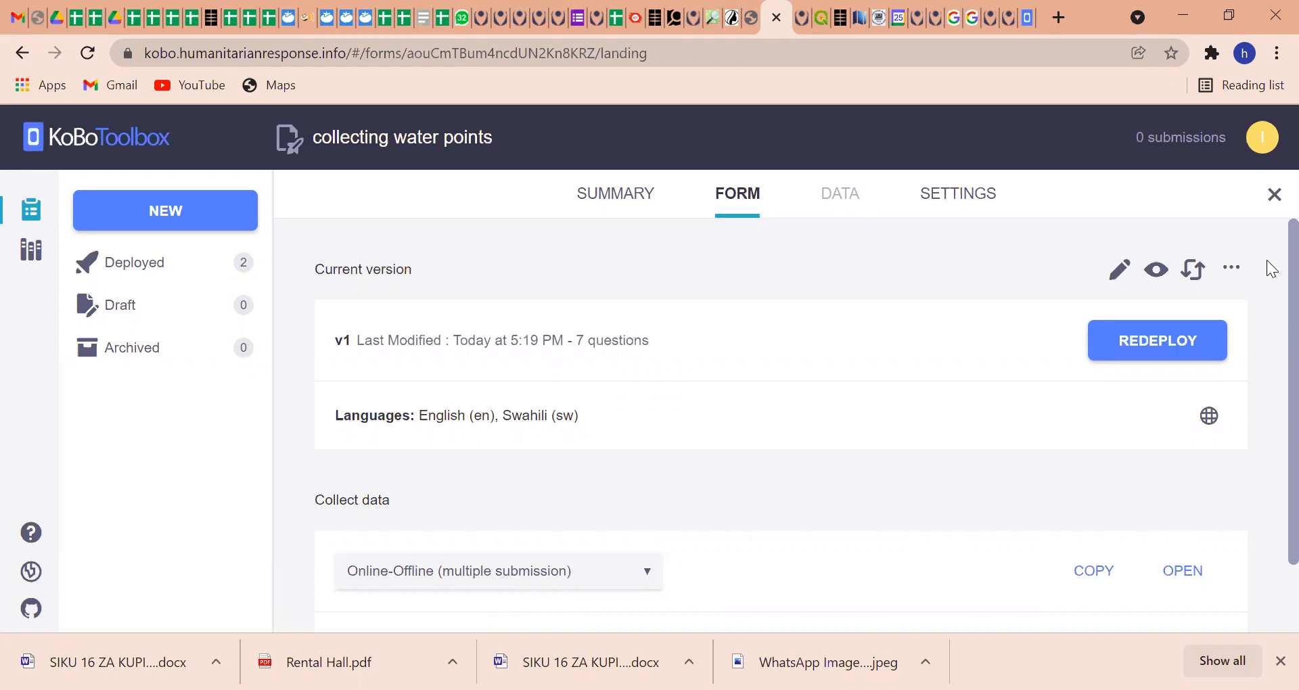
Step: Open the deployed form's Online-Offline (multiple submission) web version and look through its questions
scroll(1272, 284, "down", 1)
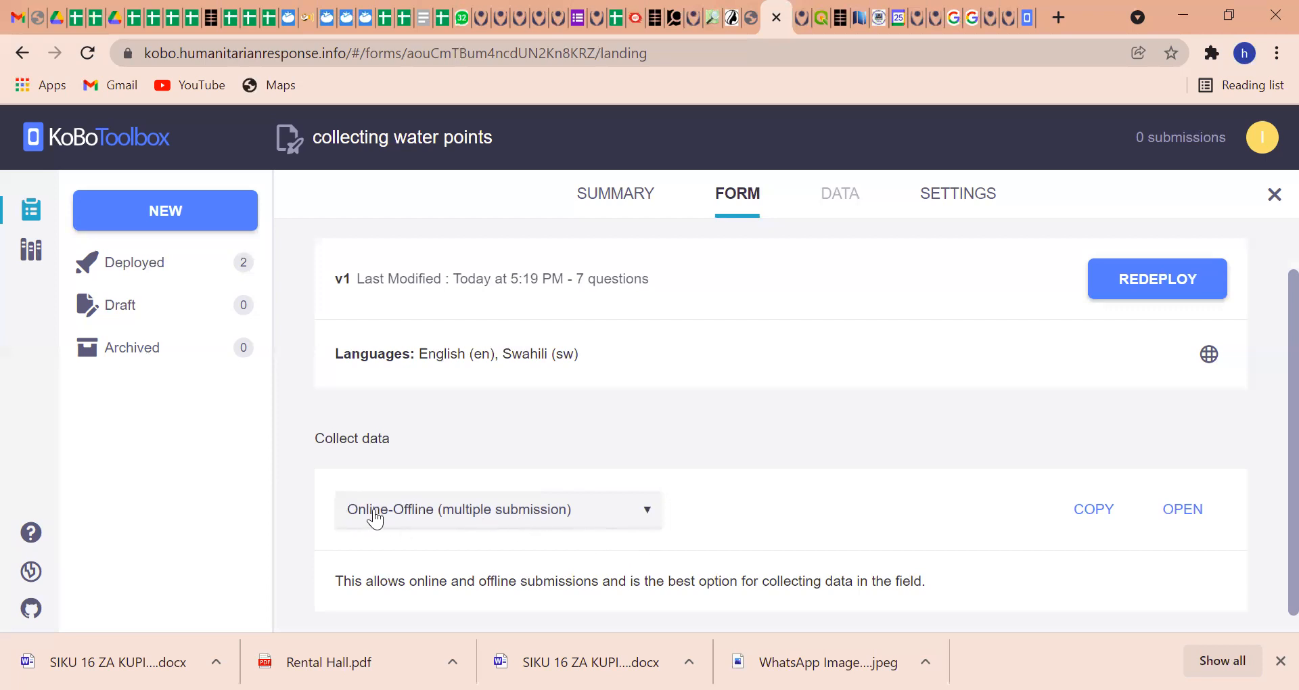
left_click(1180, 515)
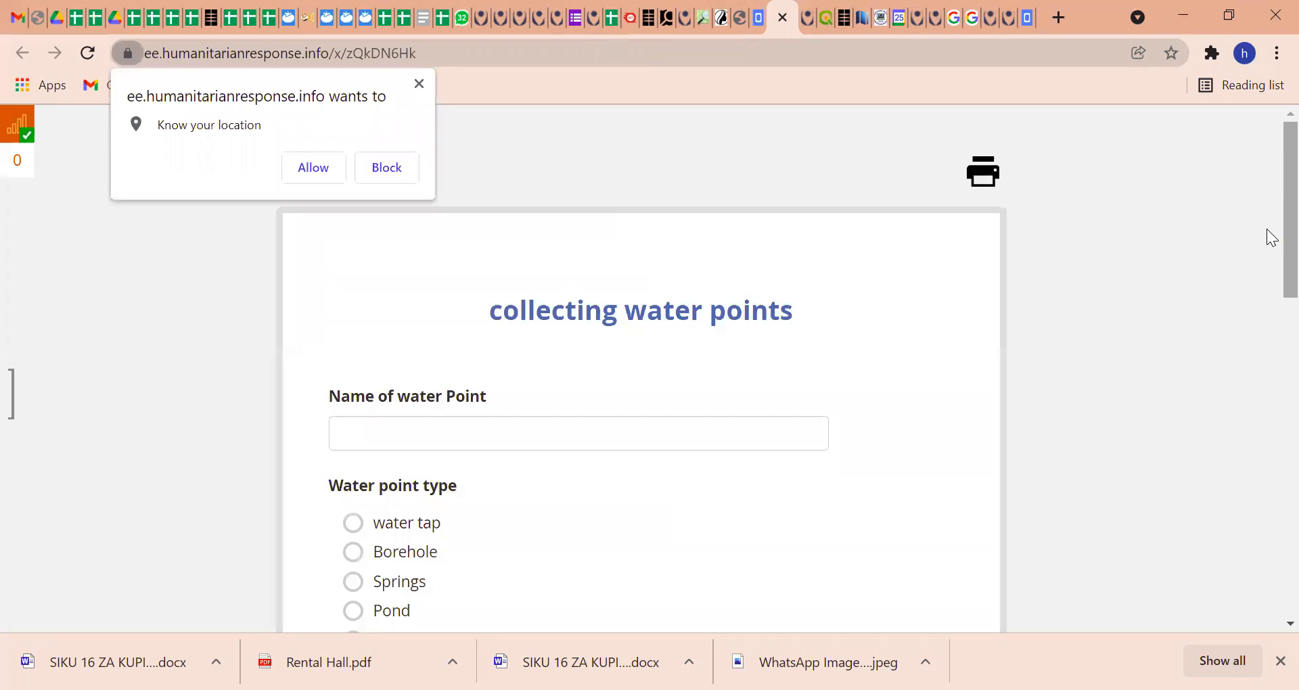
scroll(1267, 238, "down", 8)
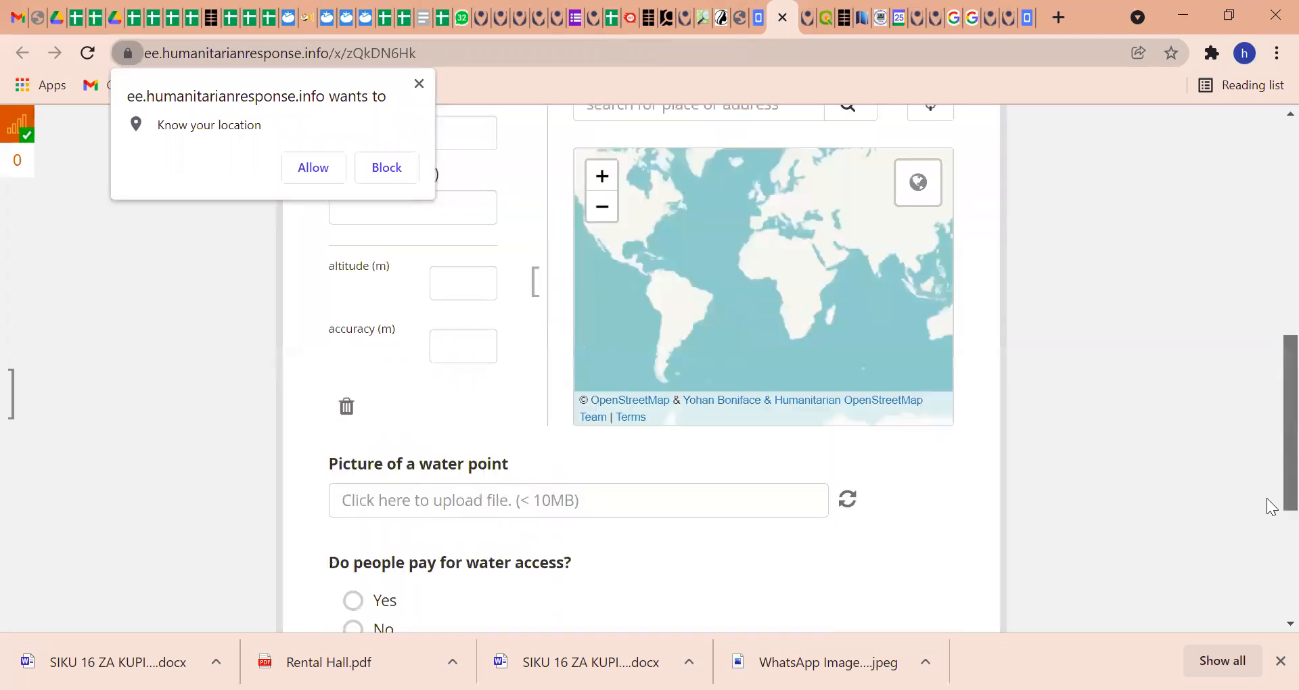
Step: Review the remaining questions of the "collecting water points" web form and select the form's web address
scroll(1268, 541, "down", 3)
scroll(1267, 406, "up", 12)
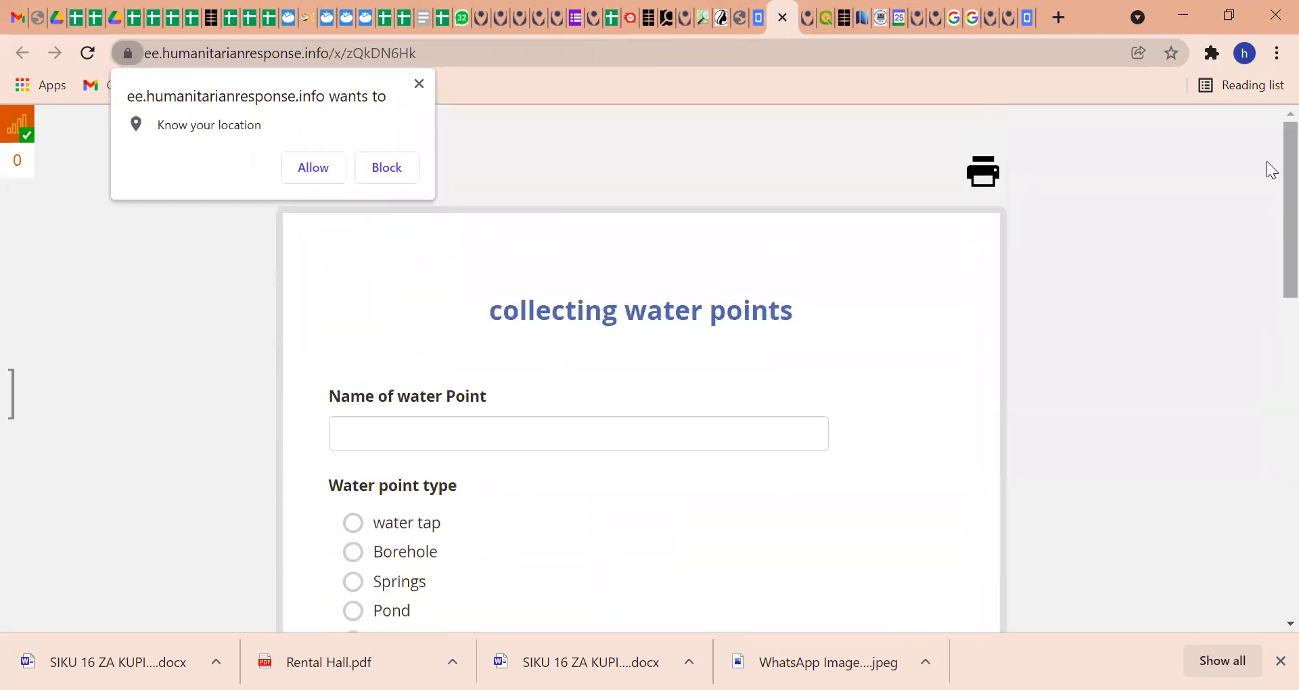
left_click(362, 54)
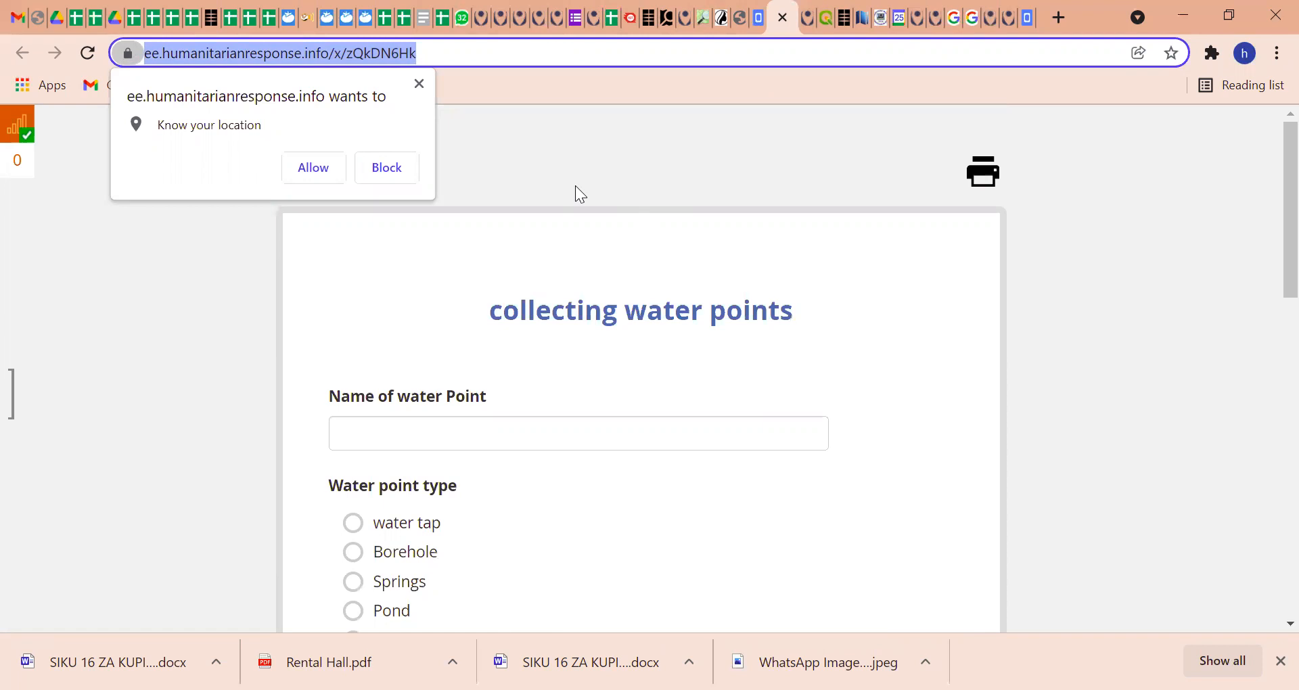
Step: Return to the KoBoToolbox project page, choose Android application for collecting data and read the KoboCollect setup instructions
key("alt+Tab")
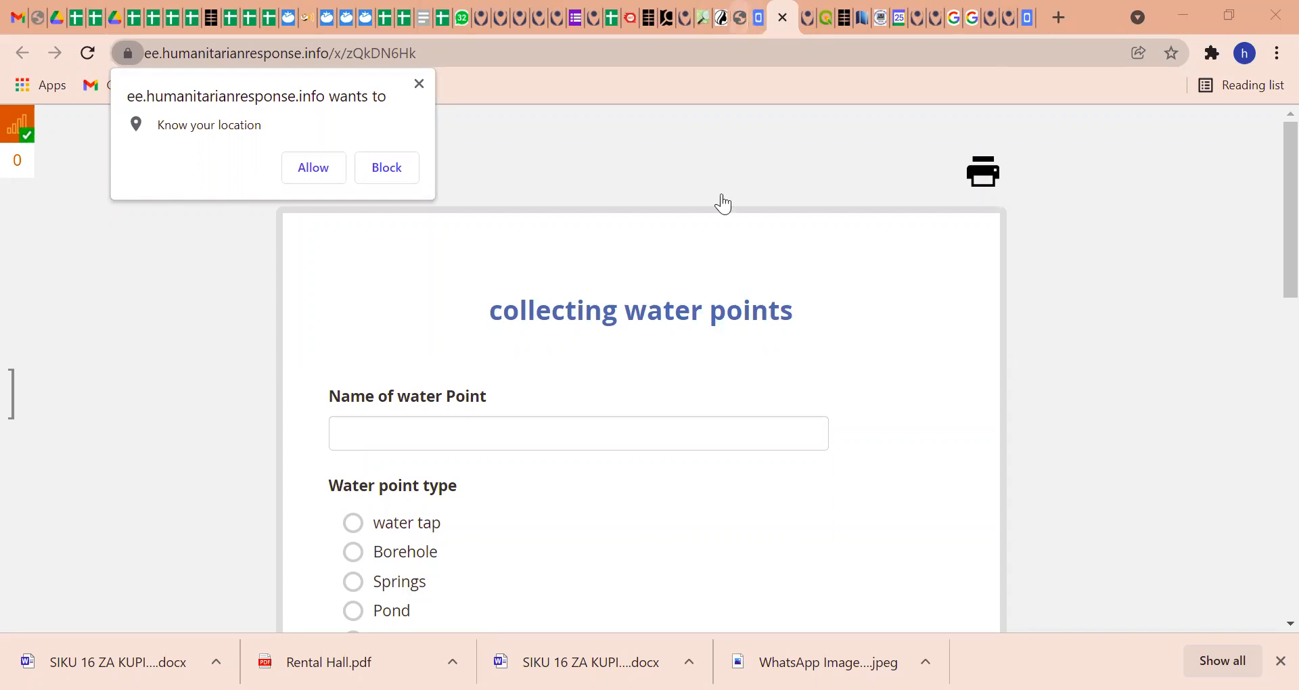
key("ctrl+shift+Tab")
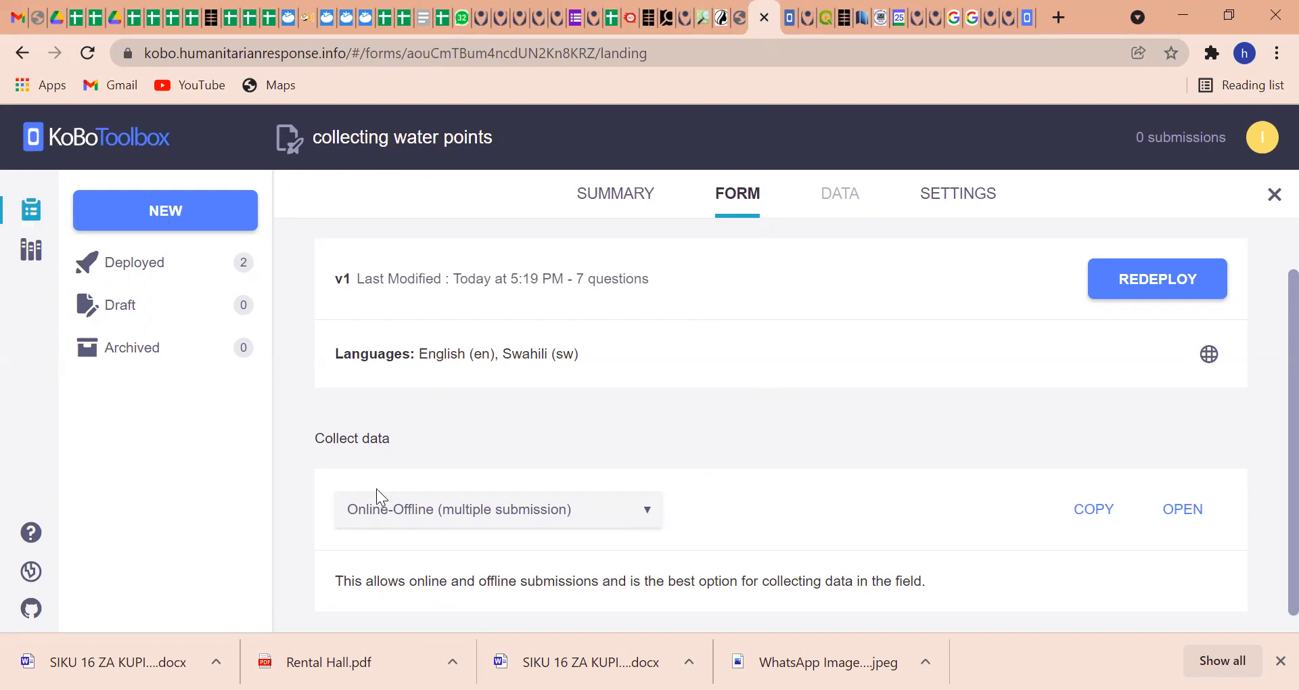
left_click(648, 520)
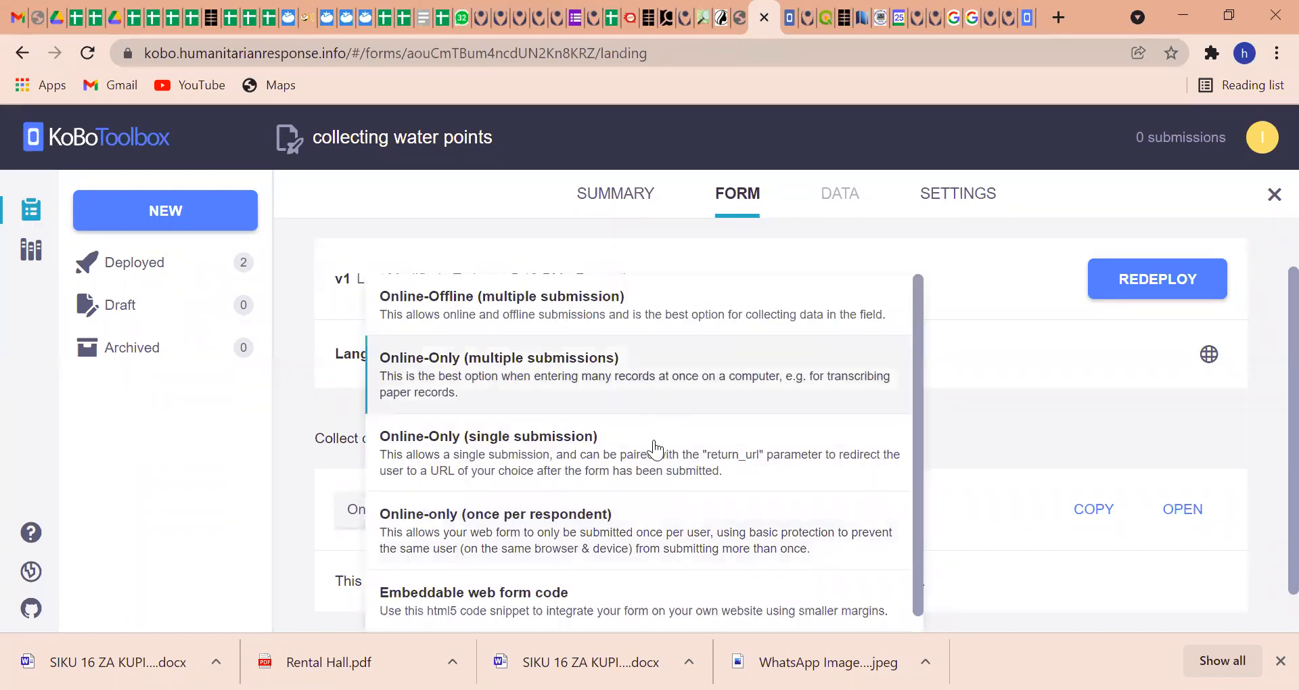
scroll(906, 521, "down", 1)
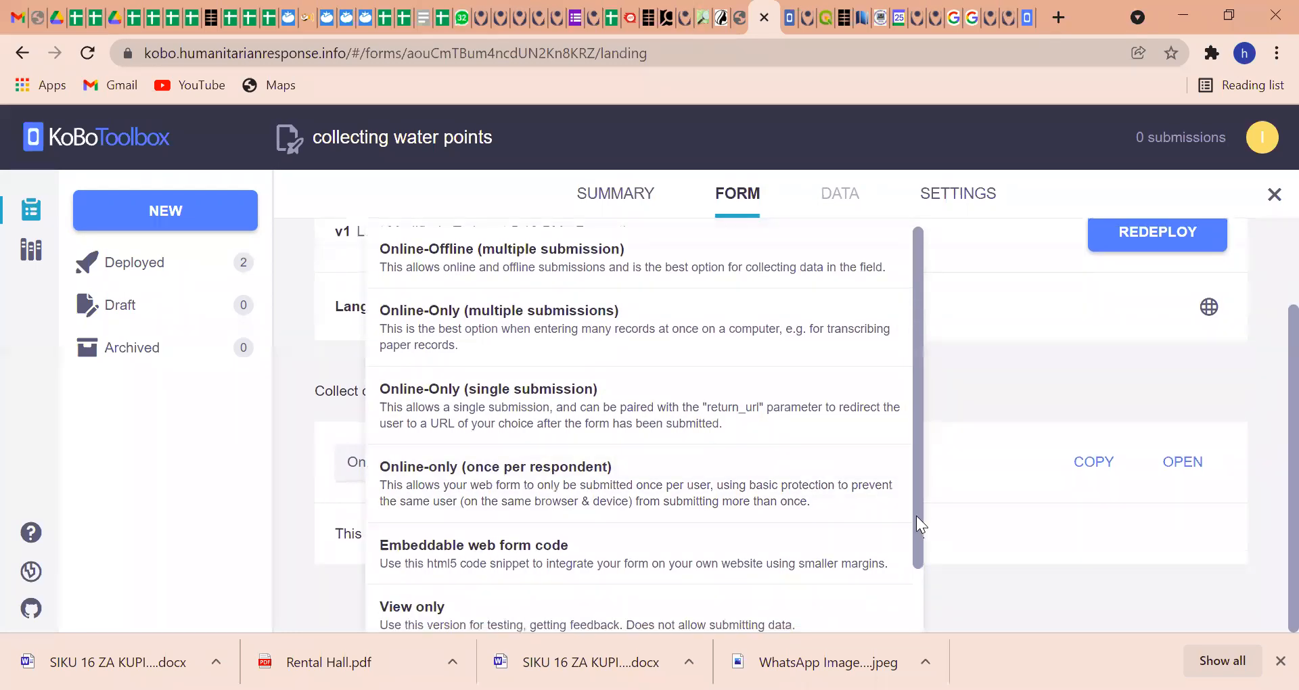
scroll(908, 589, "down", 1)
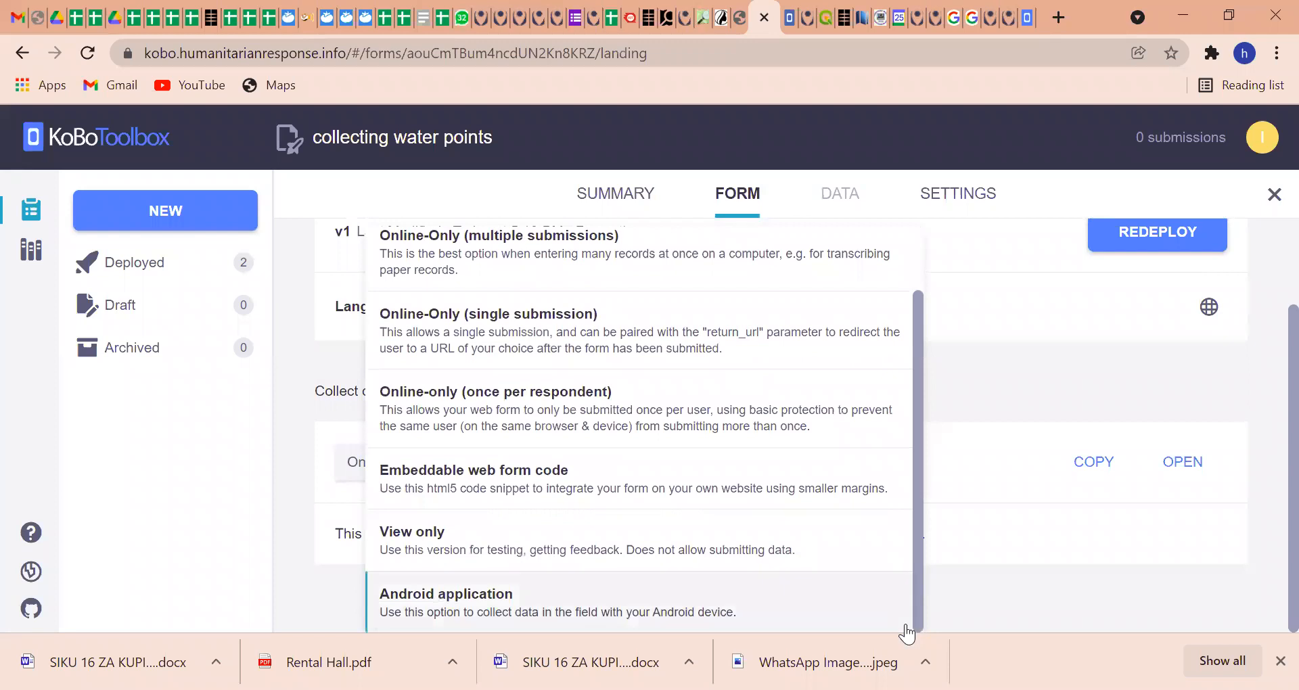
left_click(512, 609)
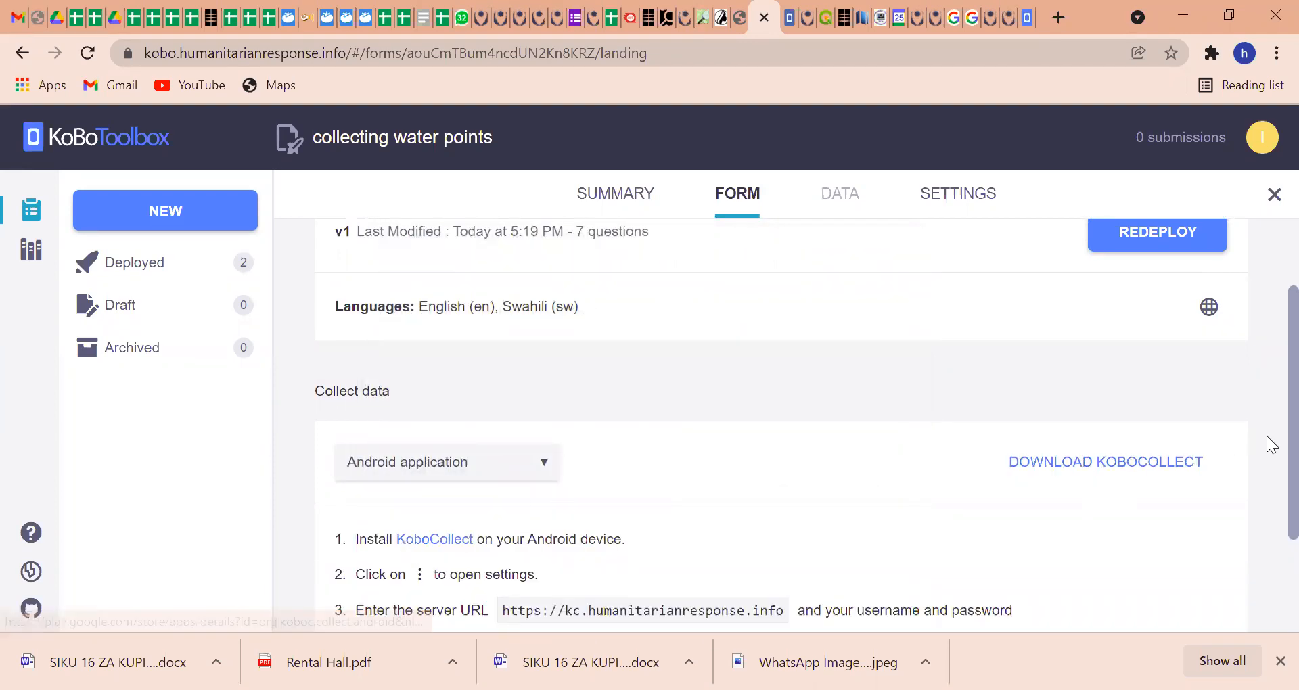
scroll(1267, 436, "down", 2)
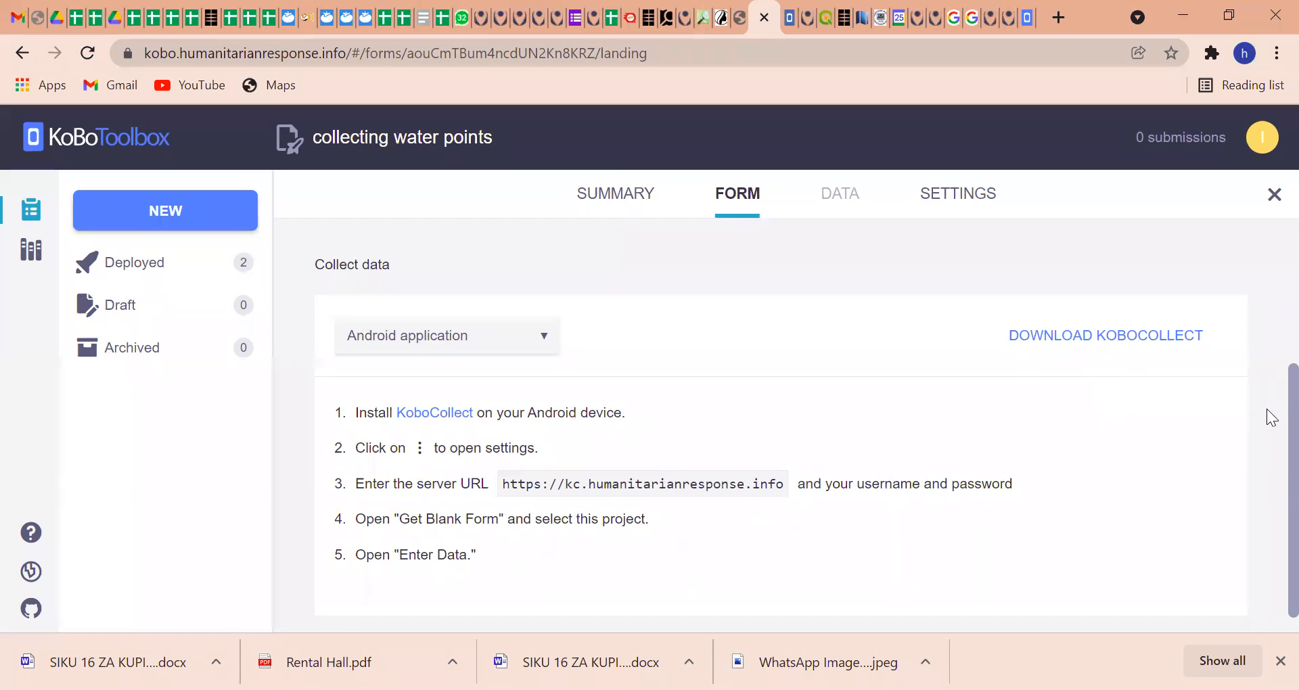
scroll(1267, 408, "up", 4)
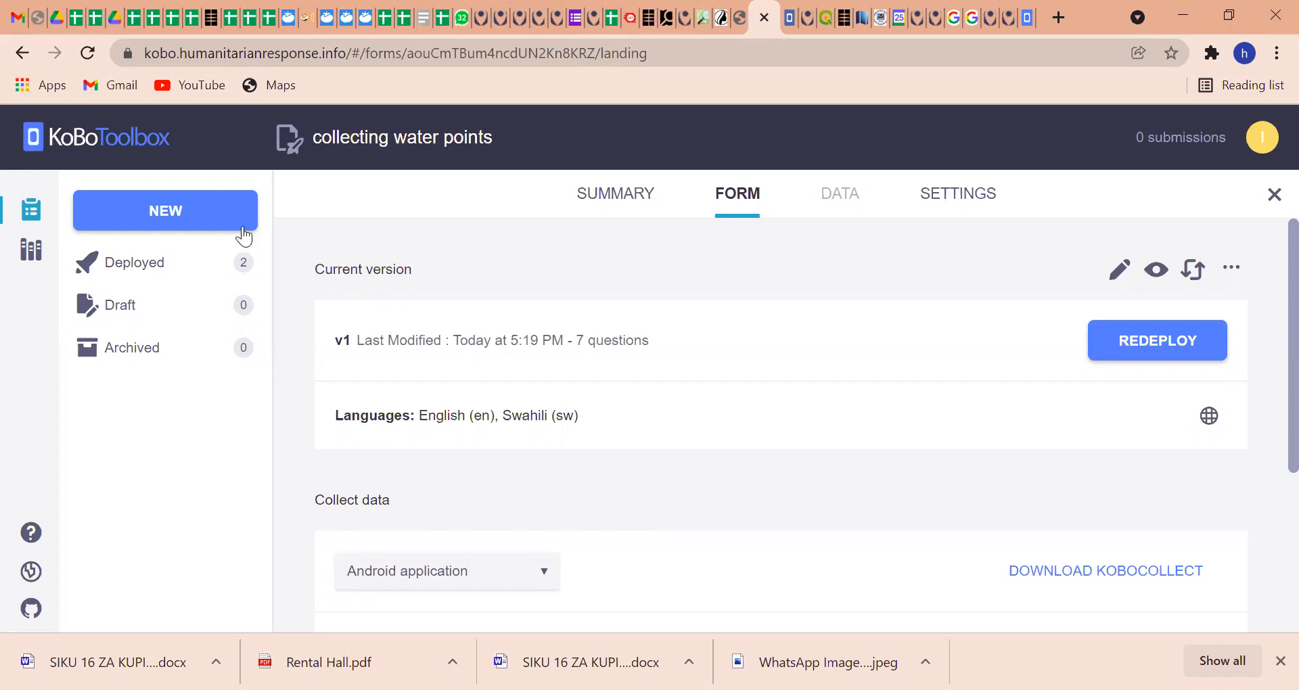
Step: List the deployed projects, review the general settings of "collecting water points" and return to its form overview
left_click(161, 273)
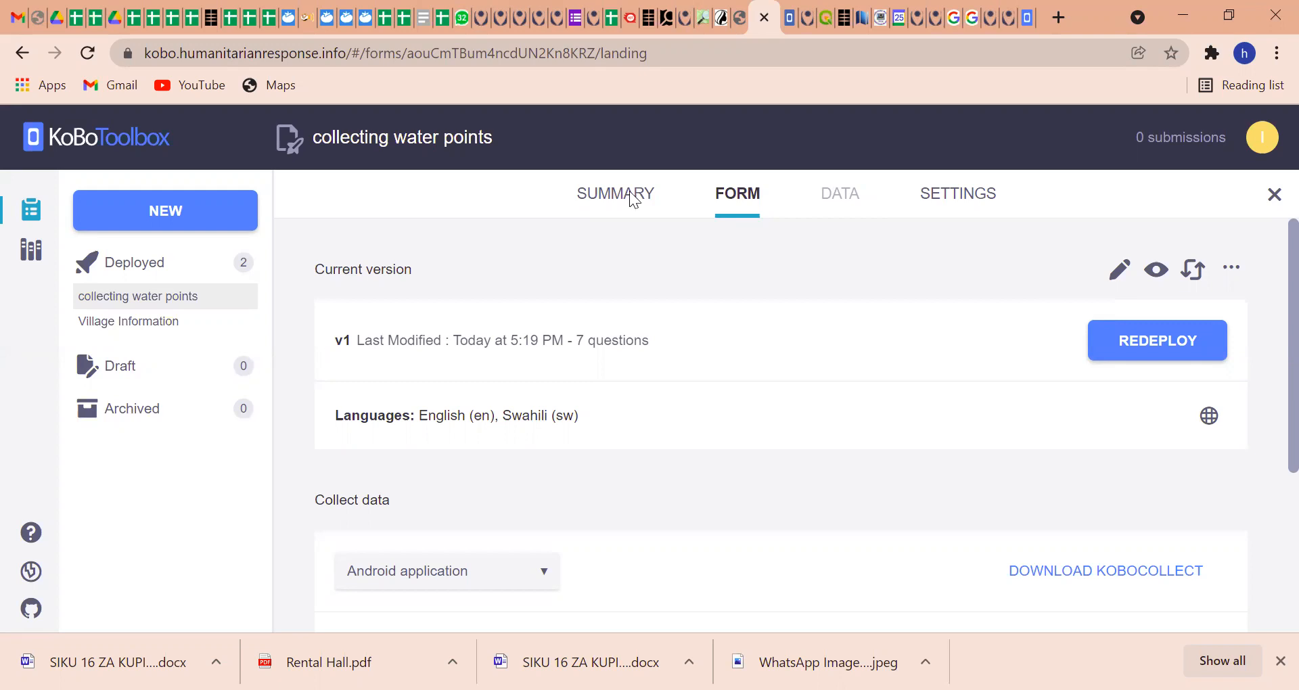
left_click(969, 202)
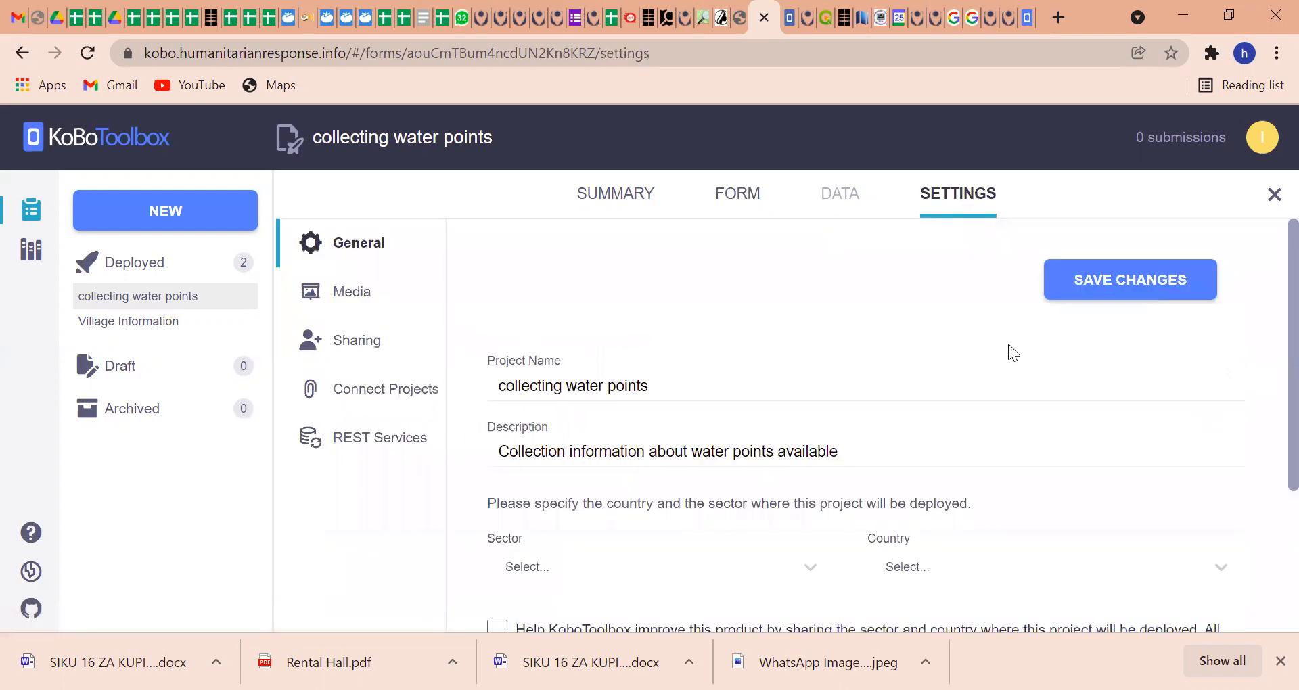
scroll(1270, 406, "down", 3)
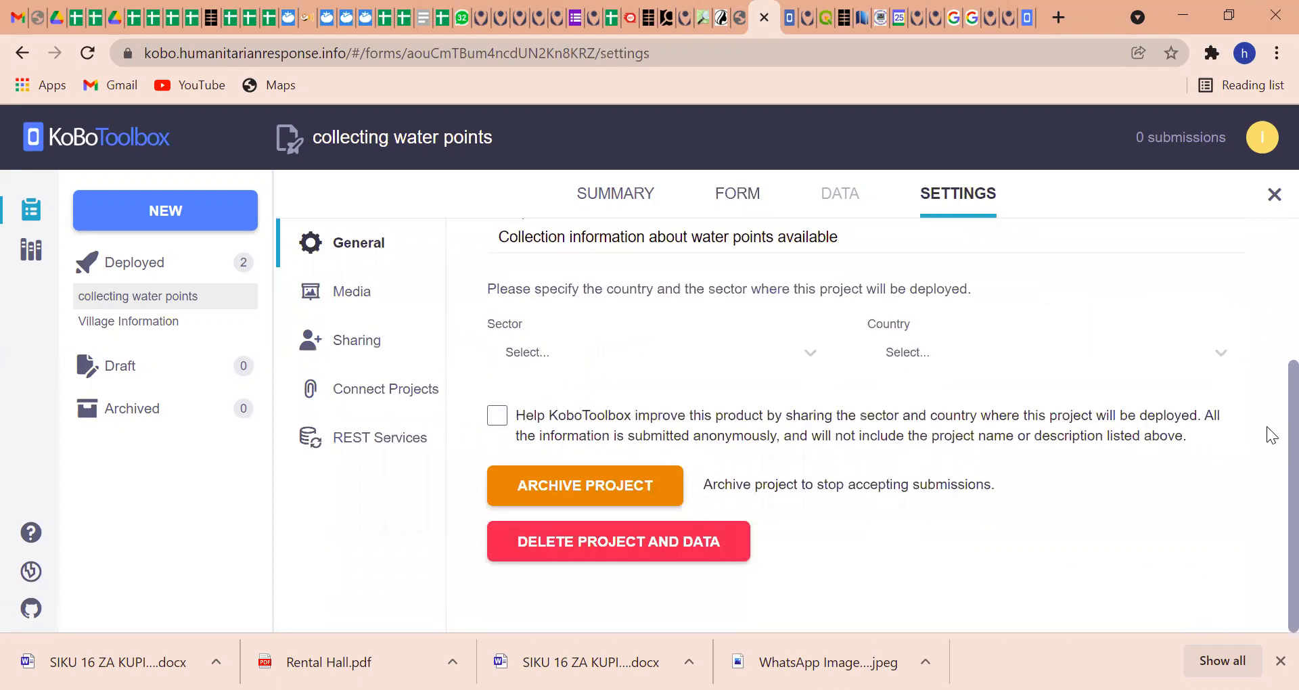
scroll(1268, 406, "up", 2)
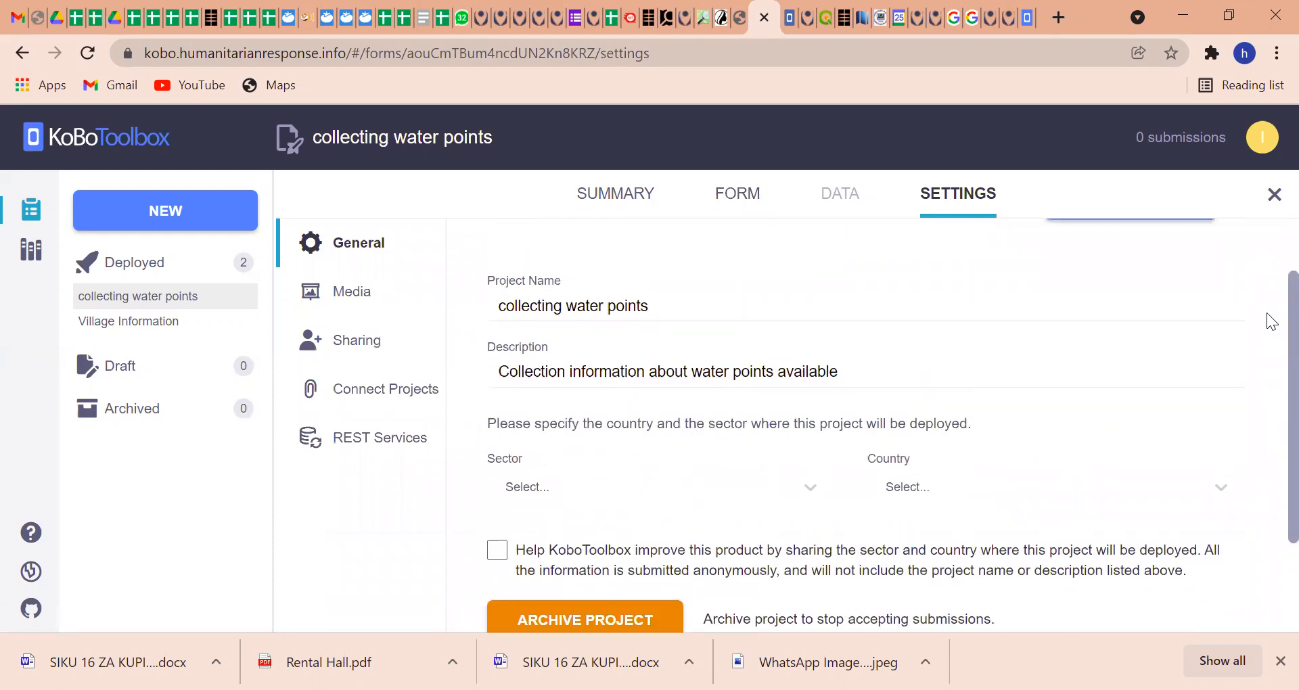
left_click(731, 201)
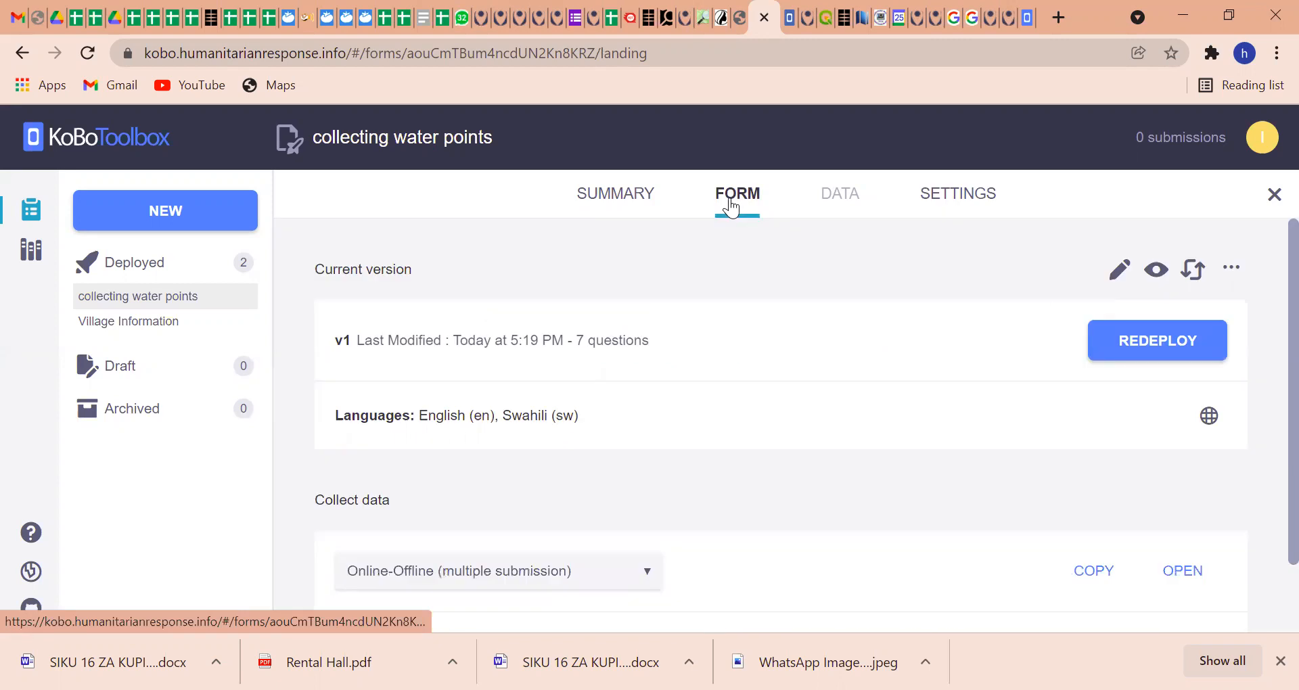